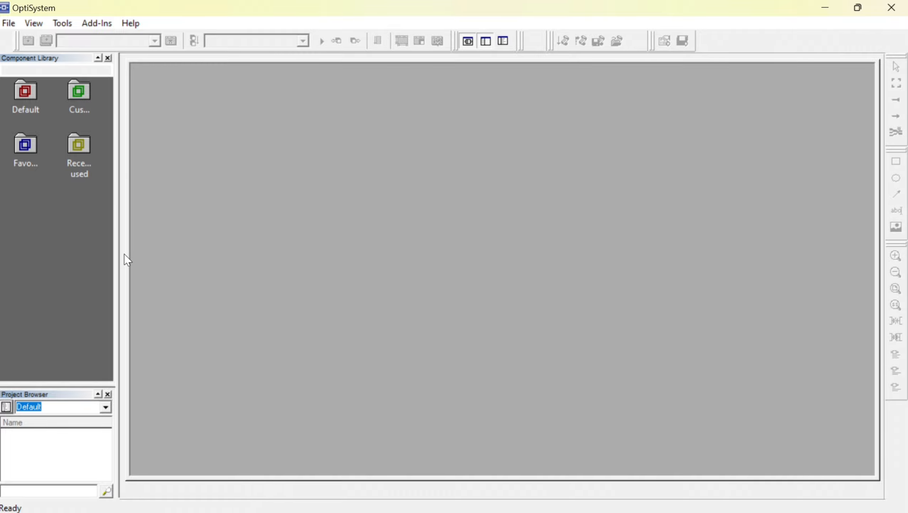
Create a new project and open the component search for the component library
{"action": "left_click", "coordinate": [8, 24]}
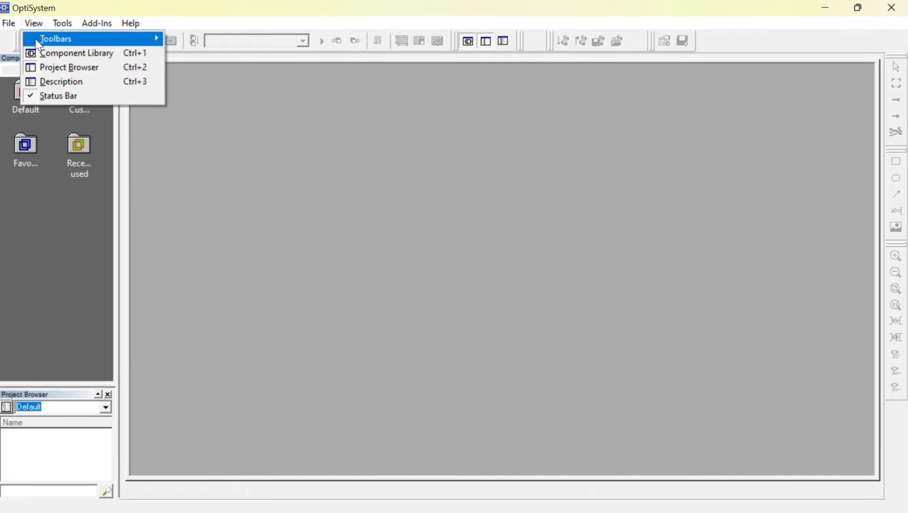
{"action": "left_click", "coordinate": [16, 37]}
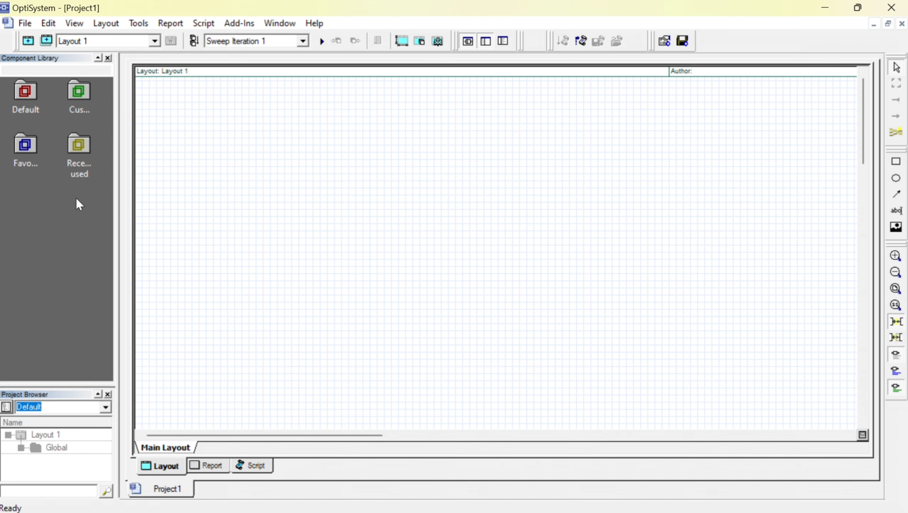
{"action": "right_click", "coordinate": [30, 195]}
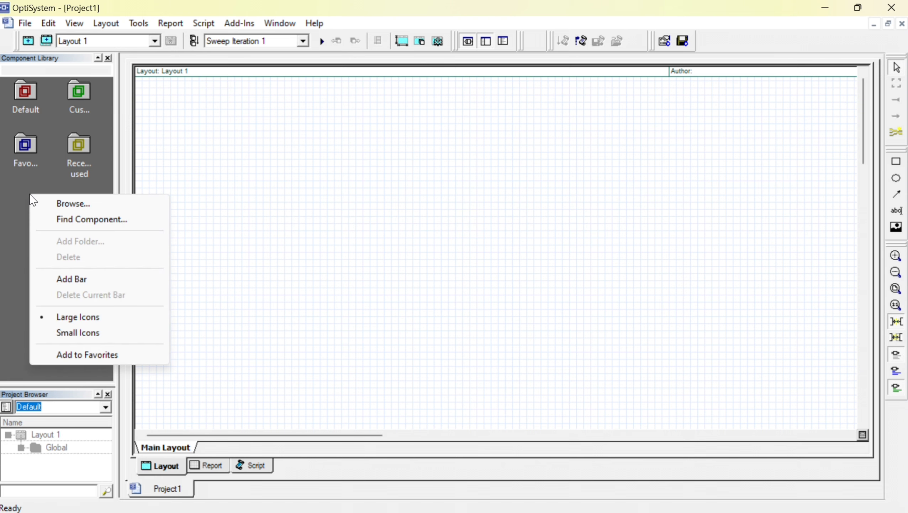
{"action": "left_click", "coordinate": [81, 221]}
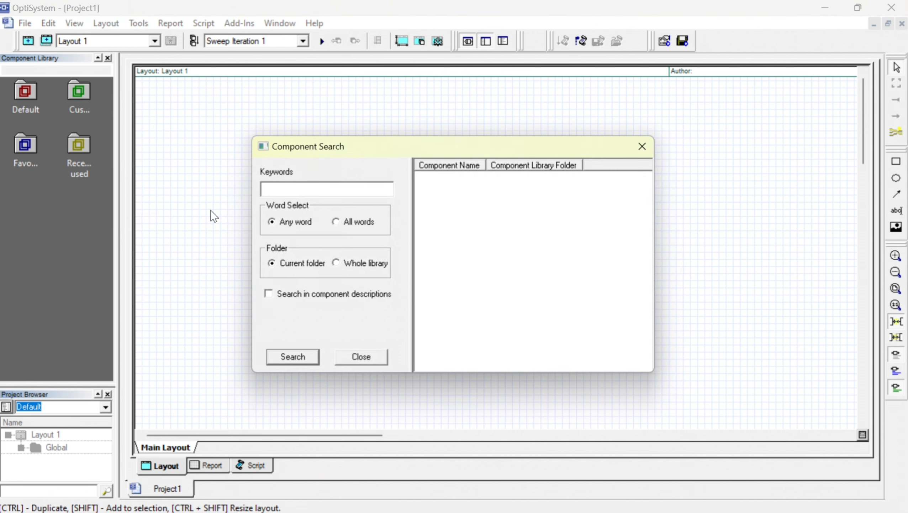
Search for "psedeu bit random" and place a Pseudo-Random Bit Sequence Generator in the upper-left area of the layout
{"action": "type", "text": "psedeu bit random"}
{"action": "key", "text": "Return"}
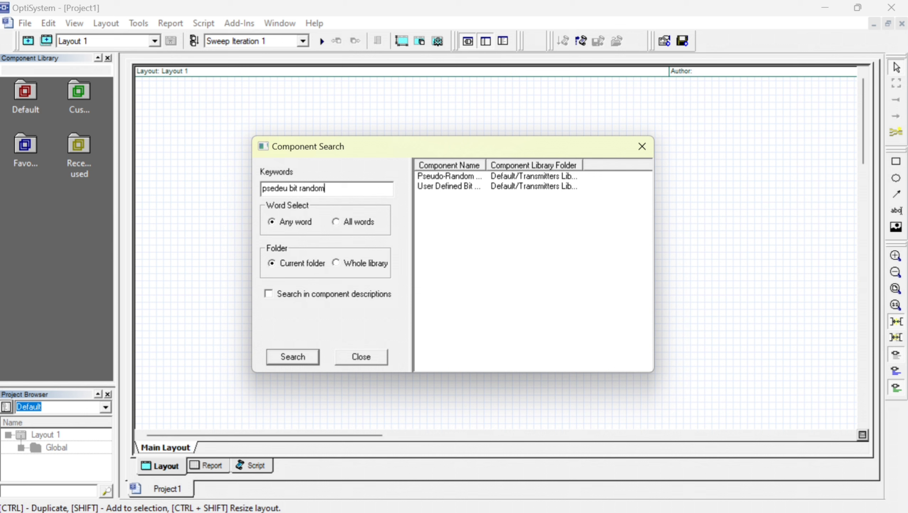
{"action": "left_click", "coordinate": [448, 178]}
{"action": "double_click", "coordinate": [448, 177]}
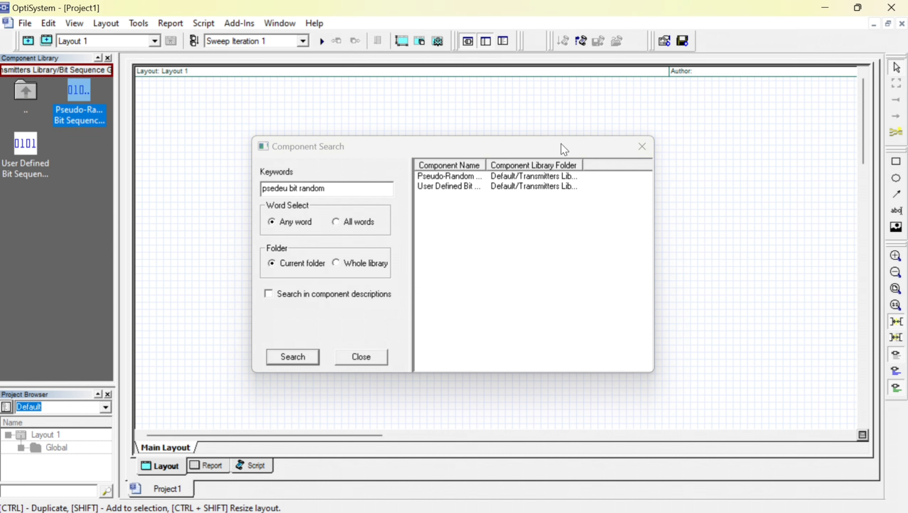
{"action": "left_click", "coordinate": [75, 88]}
{"action": "left_click_drag", "start_coordinate": [75, 87], "coordinate": [188, 113]}
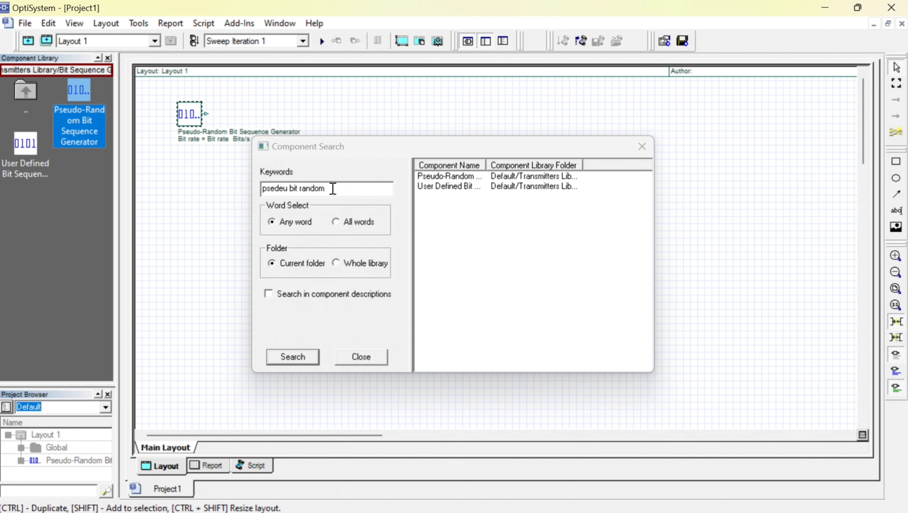
Search for "qam modulator" and place an Electrical QAM Modulator connected to the output of the bit sequence generator
{"action": "left_click_drag", "start_coordinate": [333, 189], "coordinate": [241, 193]}
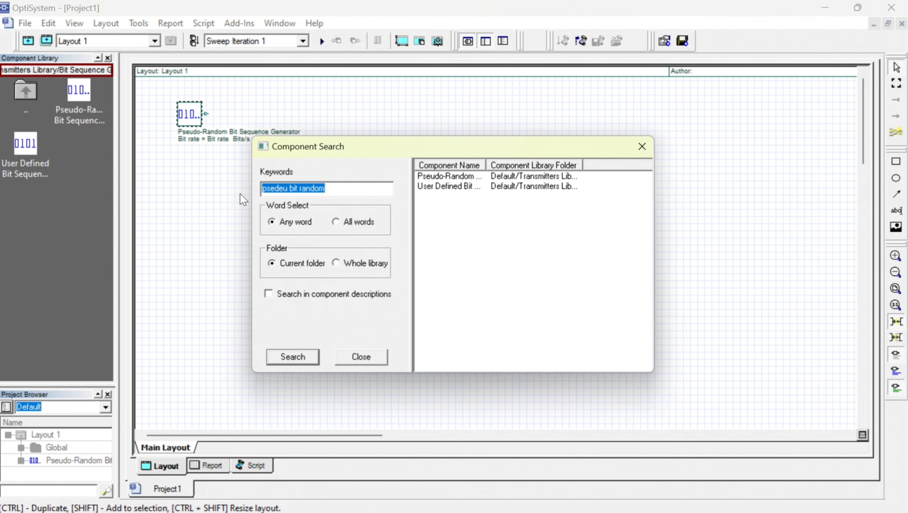
{"action": "type", "text": "qam mo"}
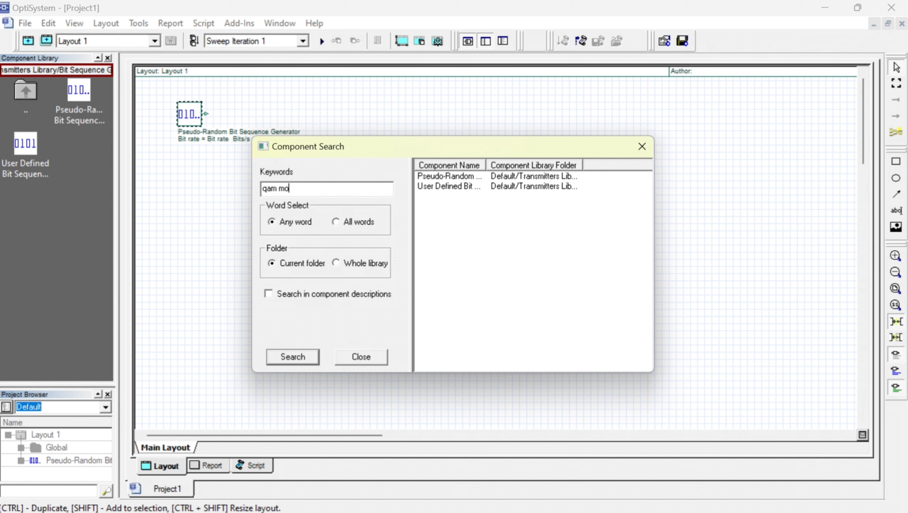
{"action": "type", "text": "dulator"}
{"action": "key", "text": "Return"}
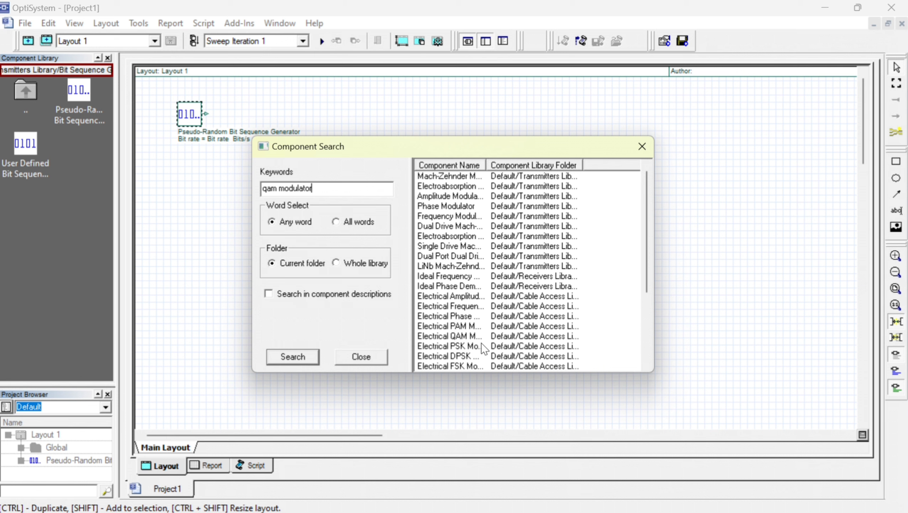
{"action": "double_click", "coordinate": [468, 336]}
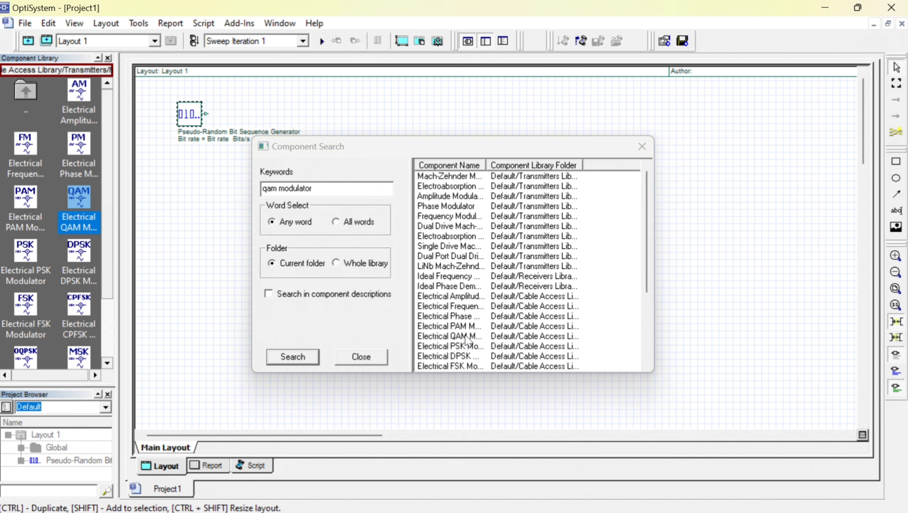
{"action": "left_click_drag", "start_coordinate": [78, 196], "coordinate": [291, 120]}
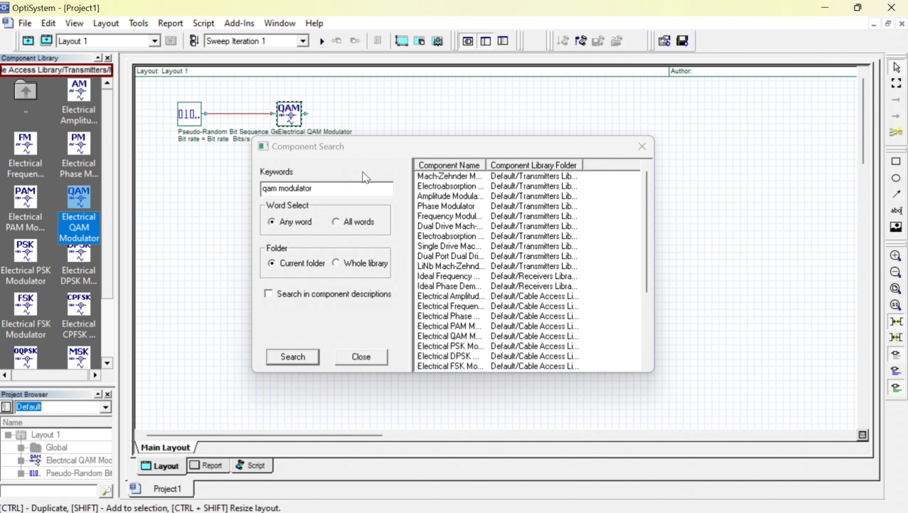
Search for "cw laser" and place a CW Laser in the layout below the bit sequence generator
{"action": "left_click_drag", "start_coordinate": [353, 187], "coordinate": [261, 188]}
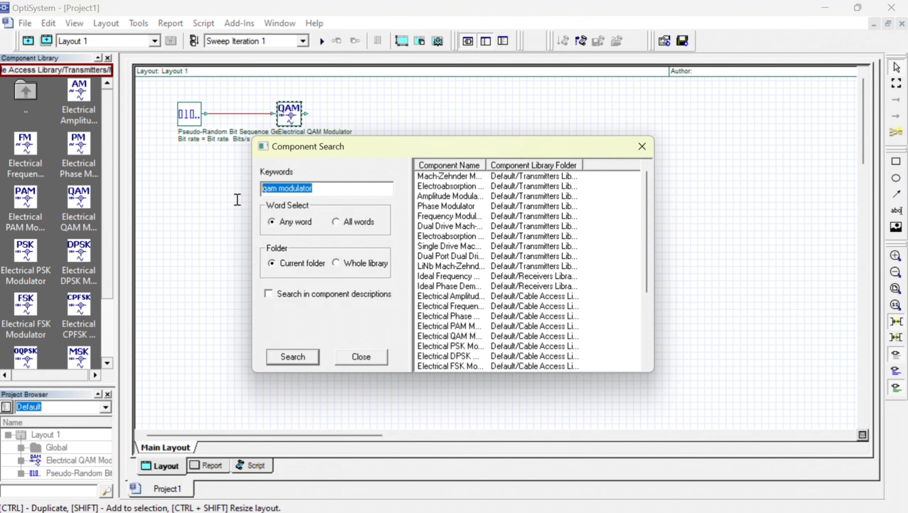
{"action": "type", "text": "cw "}
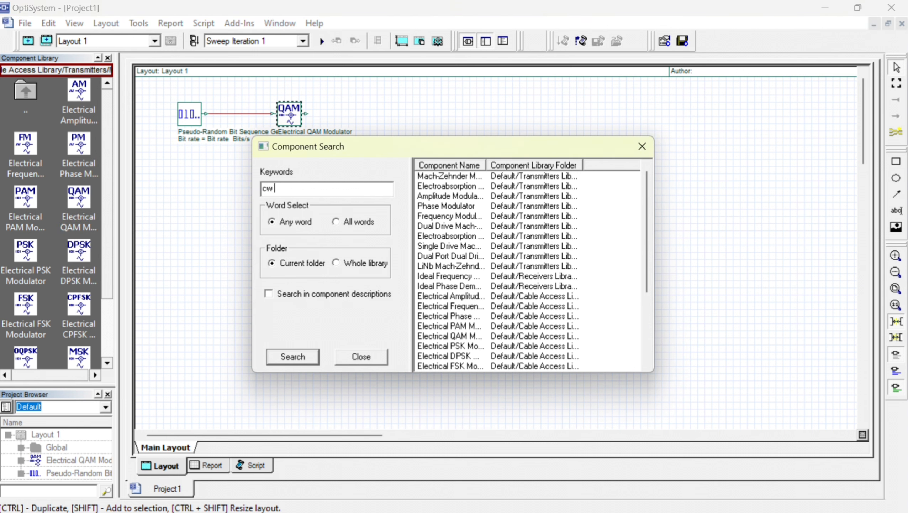
{"action": "type", "text": "laser"}
{"action": "key", "text": "Return"}
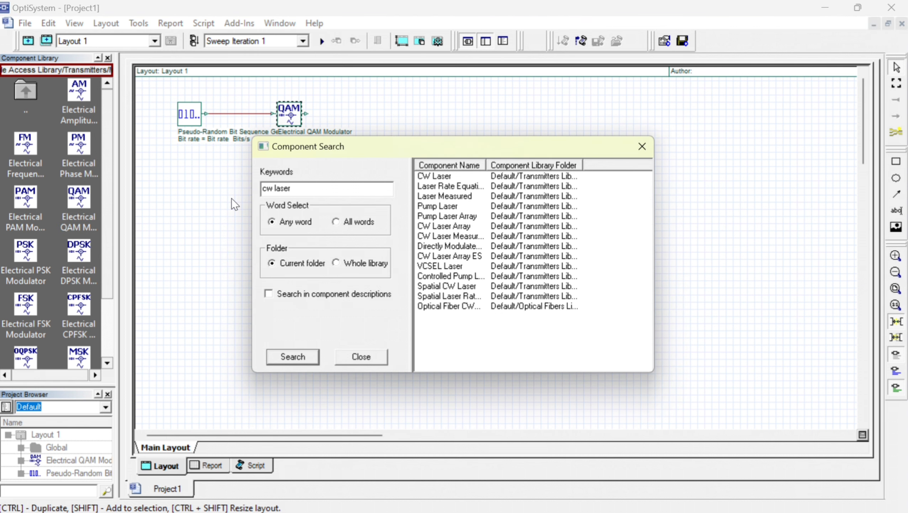
{"action": "left_click", "coordinate": [444, 177]}
{"action": "left_click_drag", "start_coordinate": [79, 94], "coordinate": [189, 197]}
Search for "mach zender" and place a Mach-Zehnder Modulator fed by both the CW Laser and the QAM modulator
{"action": "left_click_drag", "start_coordinate": [413, 147], "coordinate": [619, 263]}
{"action": "left_click_drag", "start_coordinate": [538, 304], "coordinate": [446, 308]}
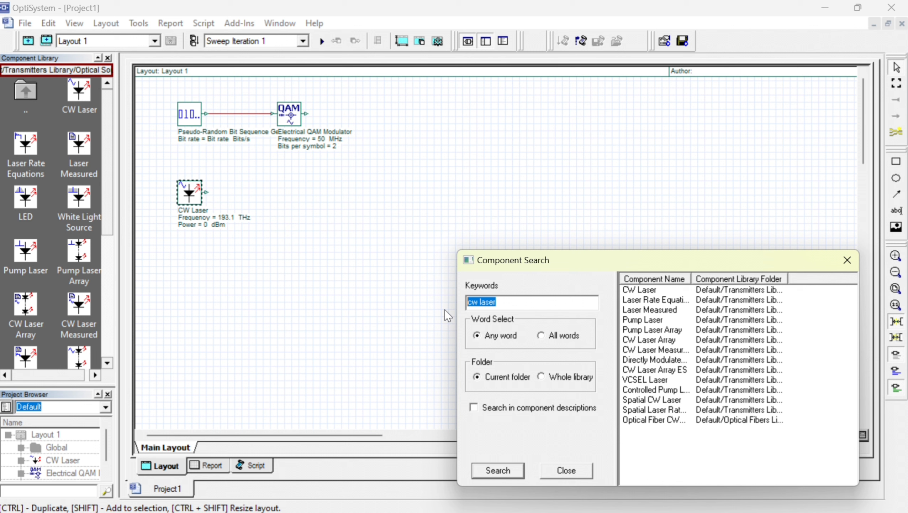
{"action": "type", "text": "mach zender"}
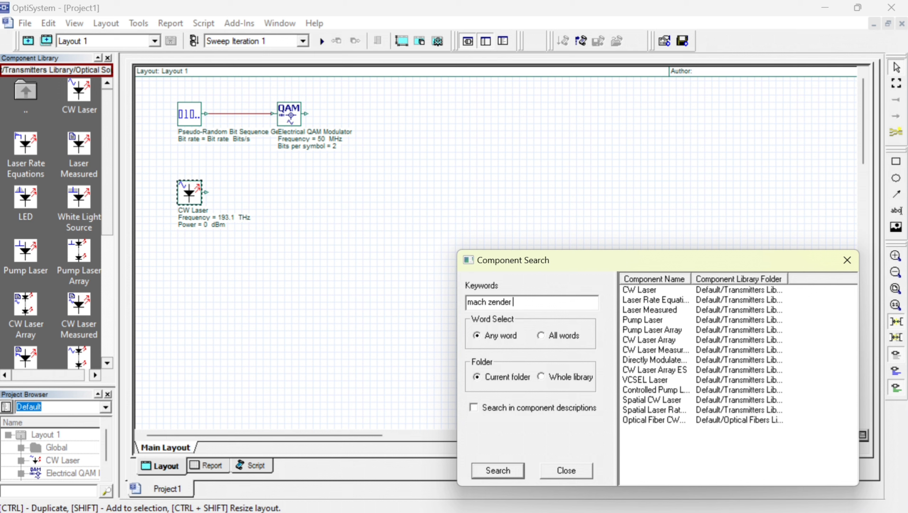
{"action": "key", "text": "Return"}
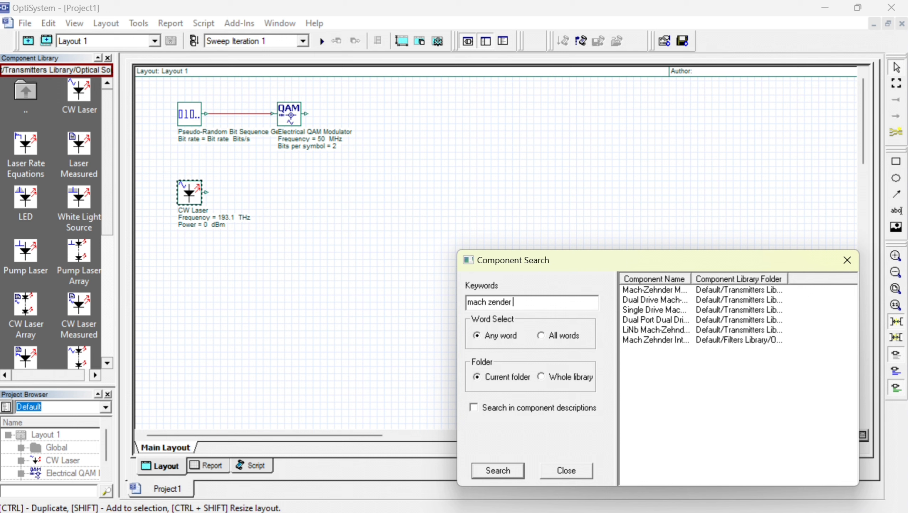
{"action": "double_click", "coordinate": [655, 290]}
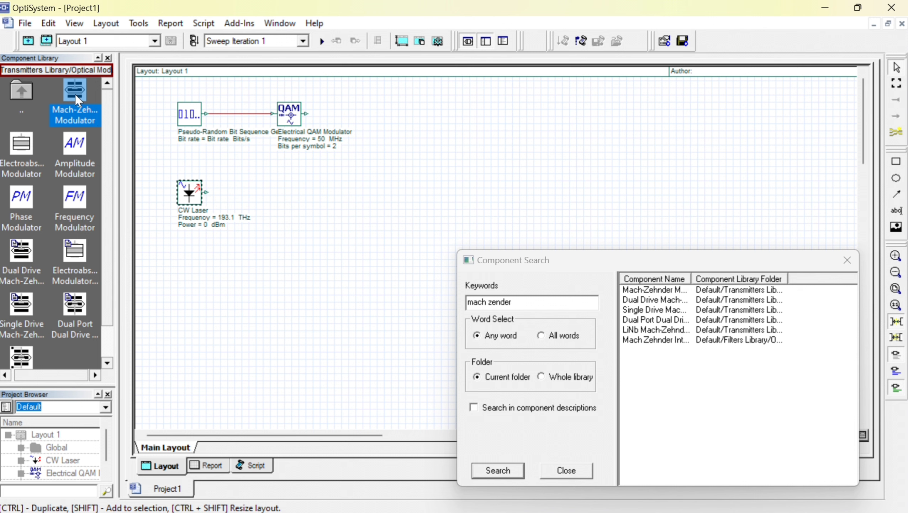
{"action": "left_click_drag", "start_coordinate": [75, 95], "coordinate": [304, 196]}
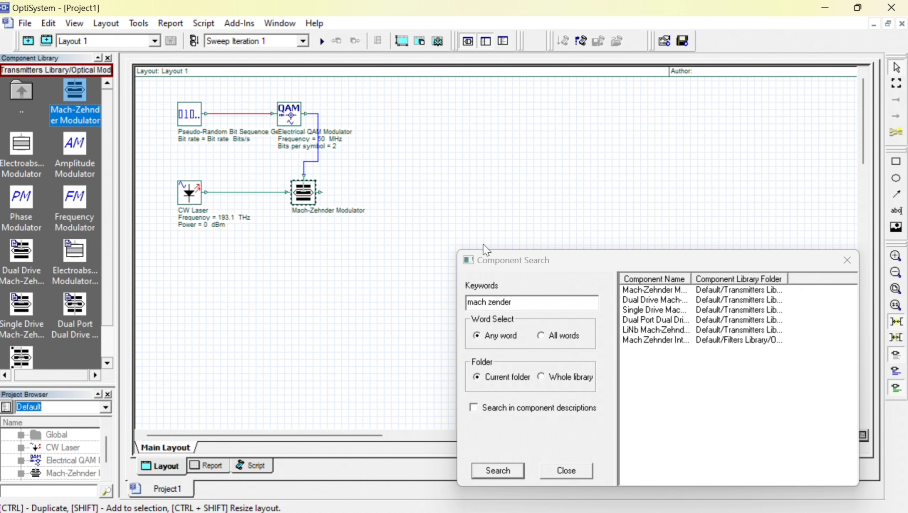
Search for "optical fiber" and place an Optical Fiber connected to the Mach-Zehnder Modulator's output
{"action": "left_click_drag", "start_coordinate": [521, 298], "coordinate": [457, 310]}
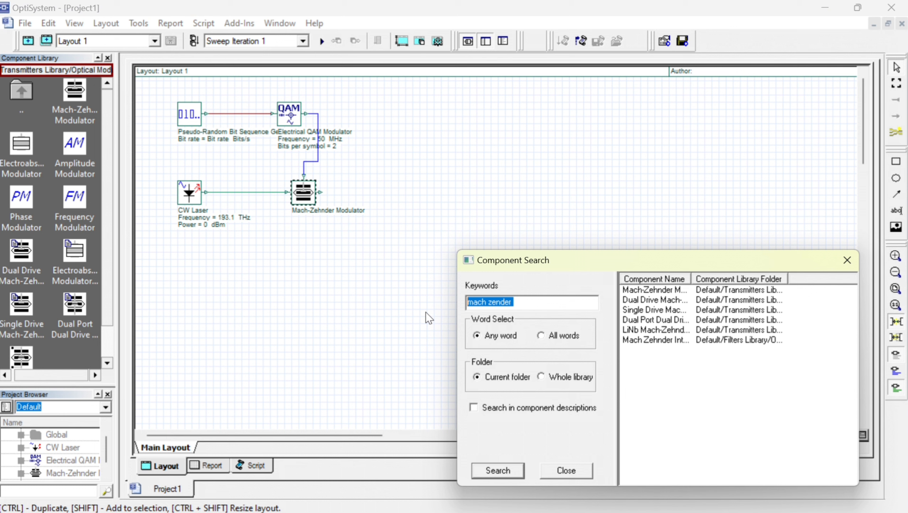
{"action": "type", "text": "optical "}
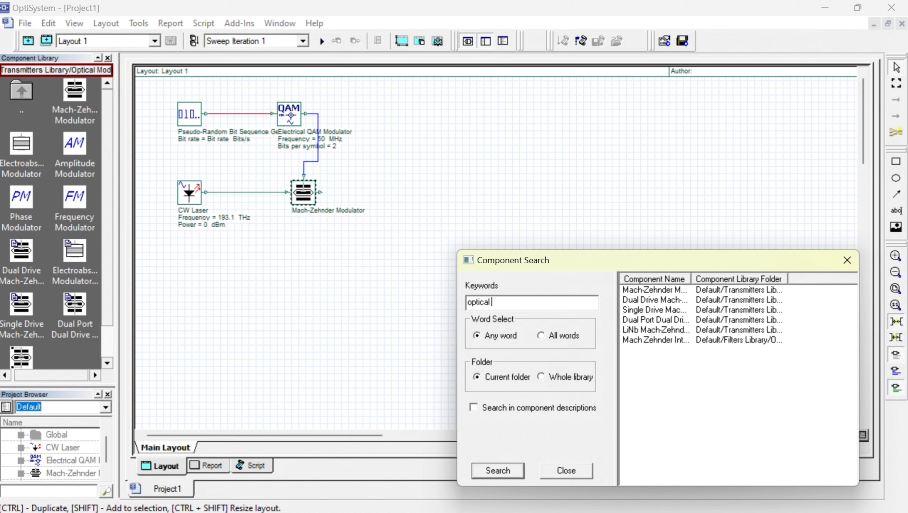
{"action": "type", "text": "fiber"}
{"action": "key", "text": "Return"}
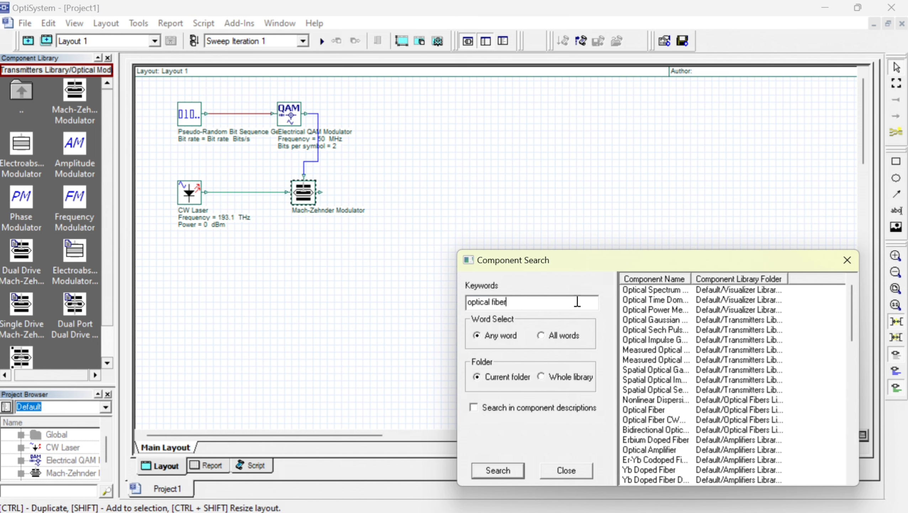
{"action": "double_click", "coordinate": [641, 410]}
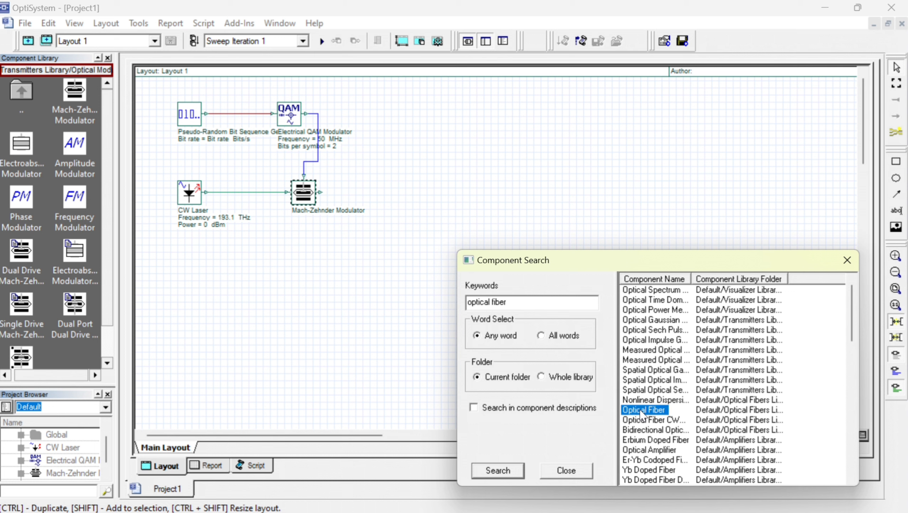
{"action": "left_click_drag", "start_coordinate": [22, 153], "coordinate": [404, 188]}
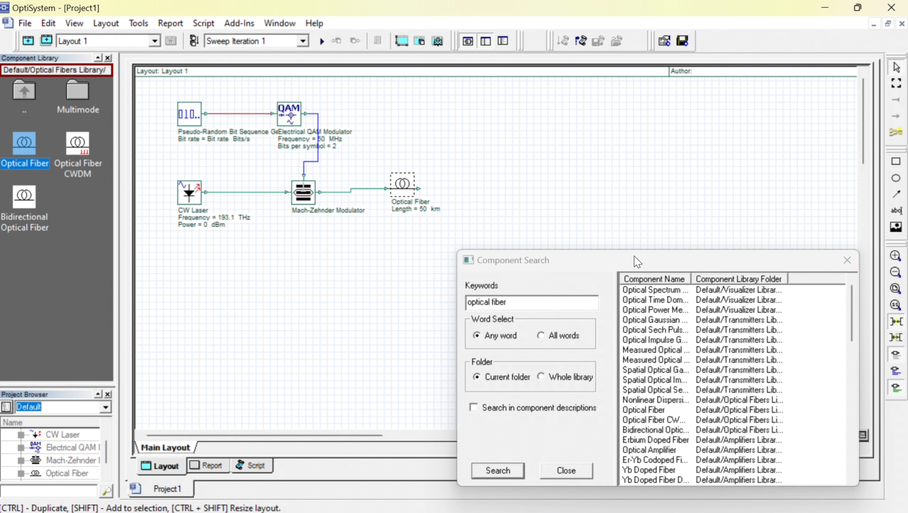
Search for "photodetector pin" and place a Photodetector PIN connected to the optical fiber's output
{"action": "left_click_drag", "start_coordinate": [511, 302], "coordinate": [434, 306]}
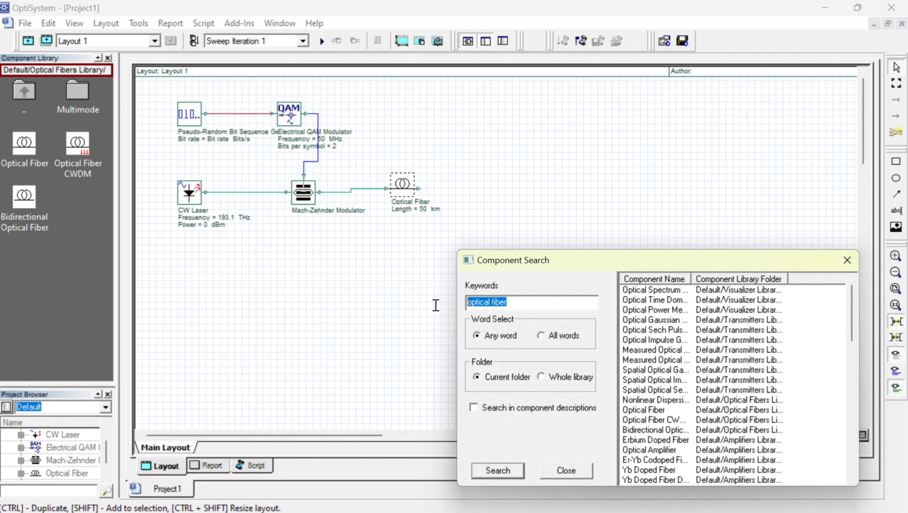
{"action": "type", "text": "photodetector pin"}
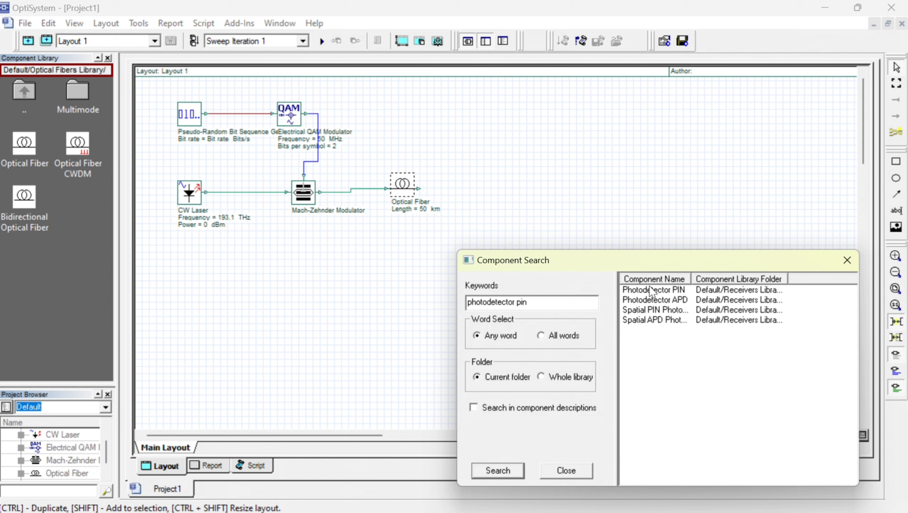
{"action": "double_click", "coordinate": [651, 290]}
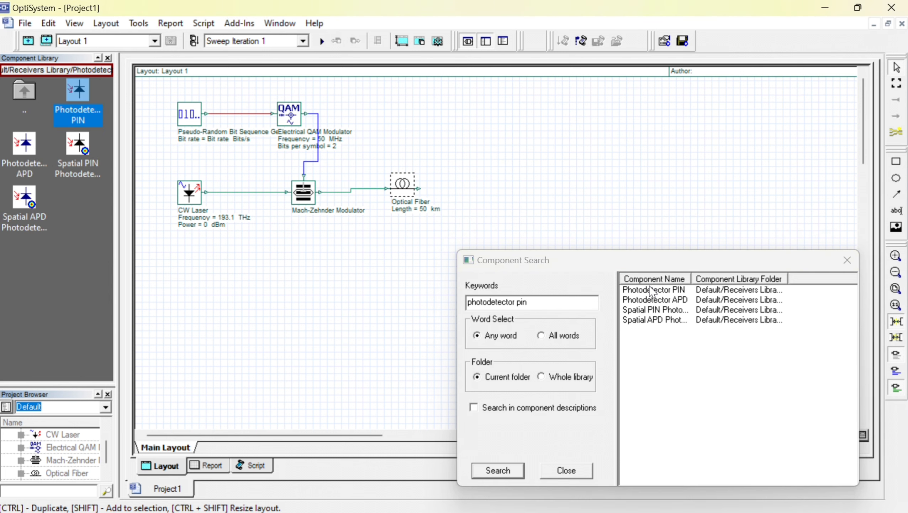
{"action": "left_click_drag", "start_coordinate": [74, 94], "coordinate": [484, 199]}
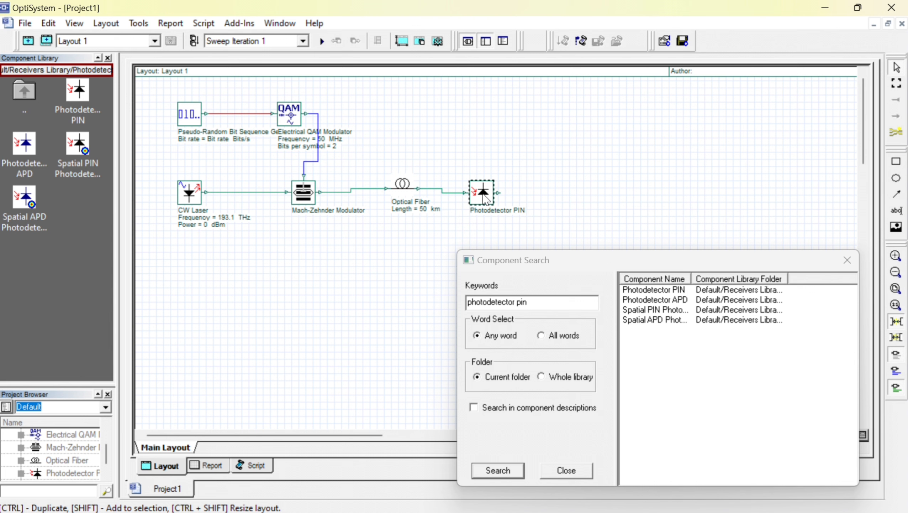
Search for "fork" and place a Fork 1x2 connected to the photodetector's output
{"action": "left_click", "coordinate": [559, 304]}
{"action": "type", "text": "f"}
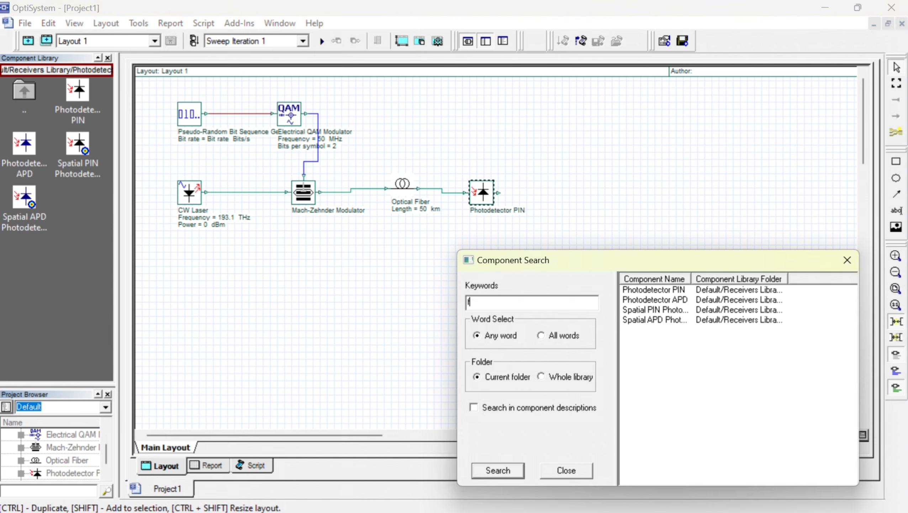
{"action": "type", "text": "ork"}
{"action": "key", "text": "Return"}
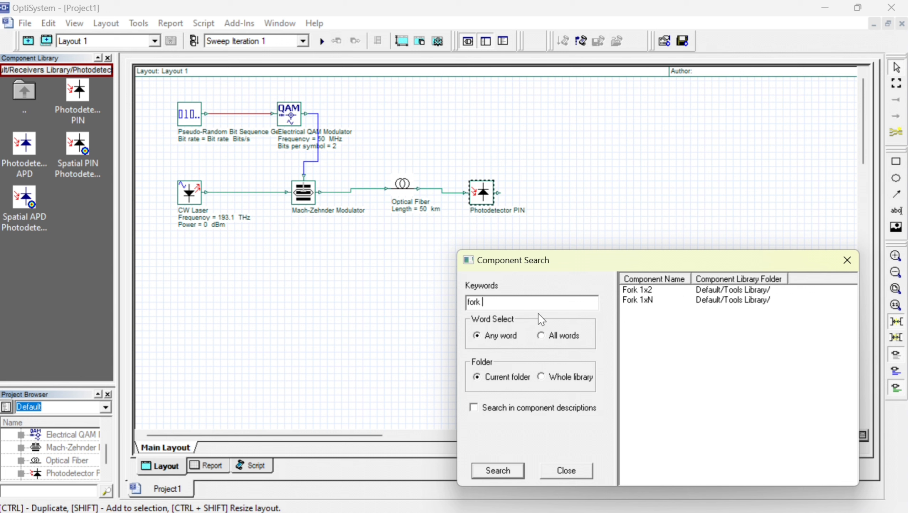
{"action": "left_click", "coordinate": [637, 290]}
{"action": "left_click_drag", "start_coordinate": [87, 100], "coordinate": [569, 204]}
Search for "quadrature" and place a Quadrature Demodulator connected to the fork's upper output
{"action": "left_click", "coordinate": [615, 268]}
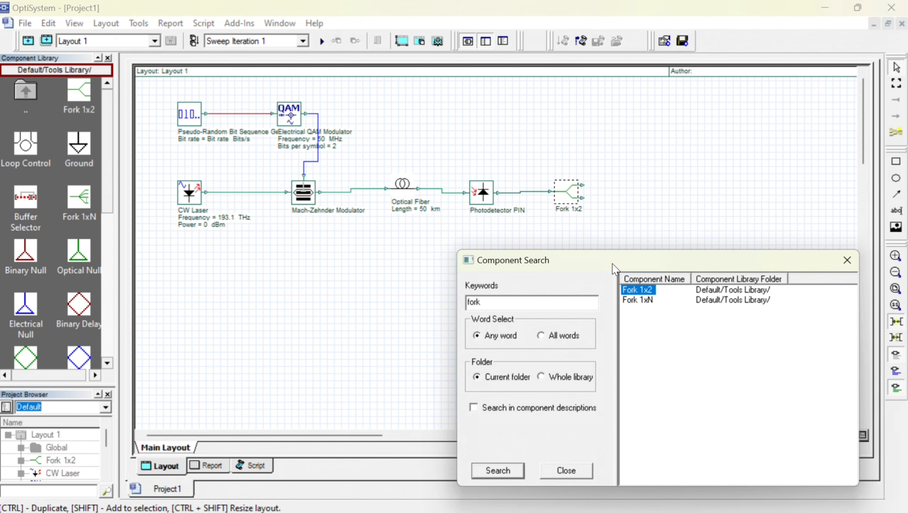
{"action": "left_click_drag", "start_coordinate": [614, 268], "coordinate": [333, 276]}
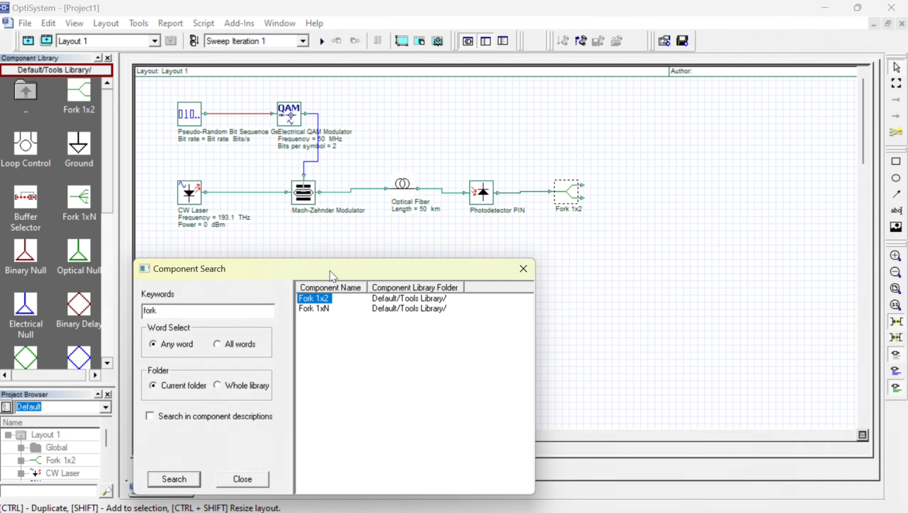
{"action": "left_click_drag", "start_coordinate": [173, 311], "coordinate": [140, 311]}
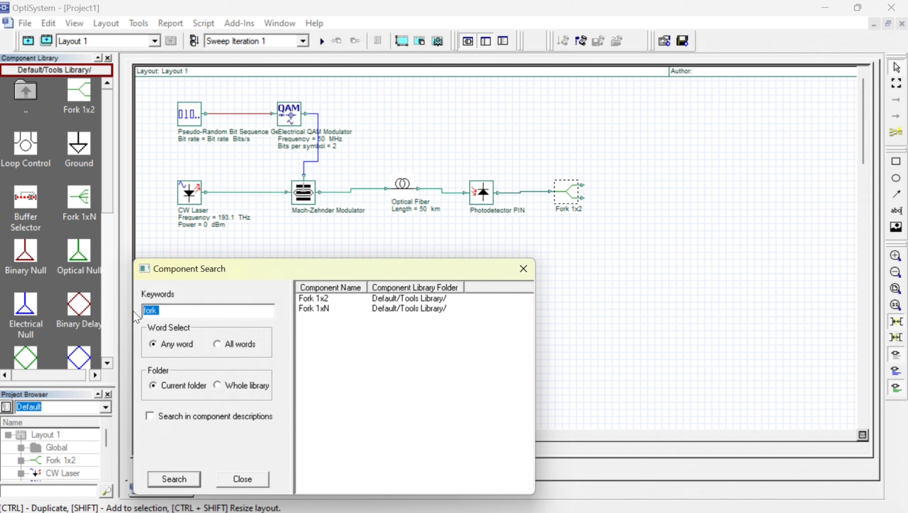
{"action": "type", "text": "quadrature"}
{"action": "key", "text": "Return"}
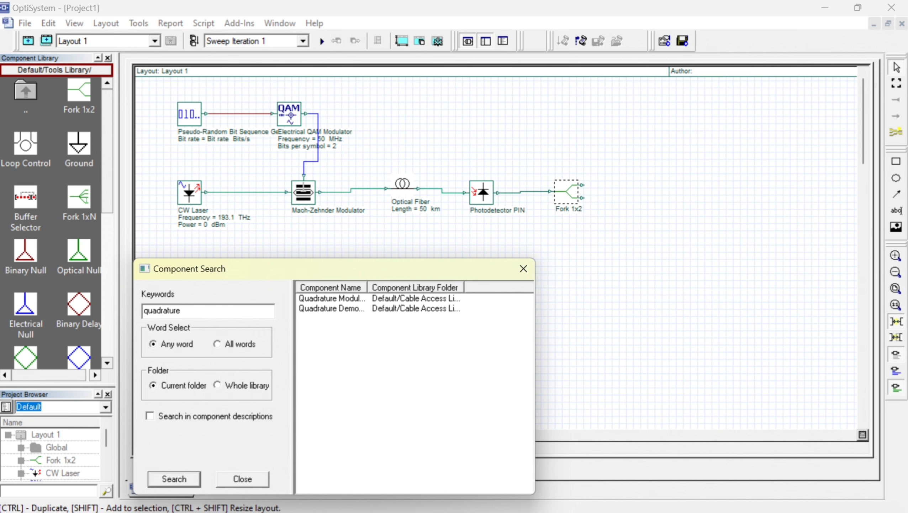
{"action": "double_click", "coordinate": [322, 309]}
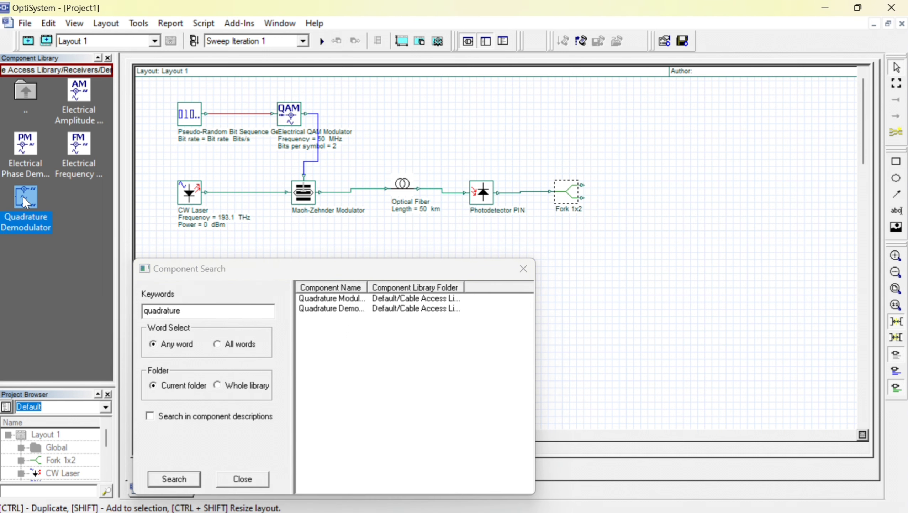
{"action": "left_click_drag", "start_coordinate": [26, 198], "coordinate": [617, 129]}
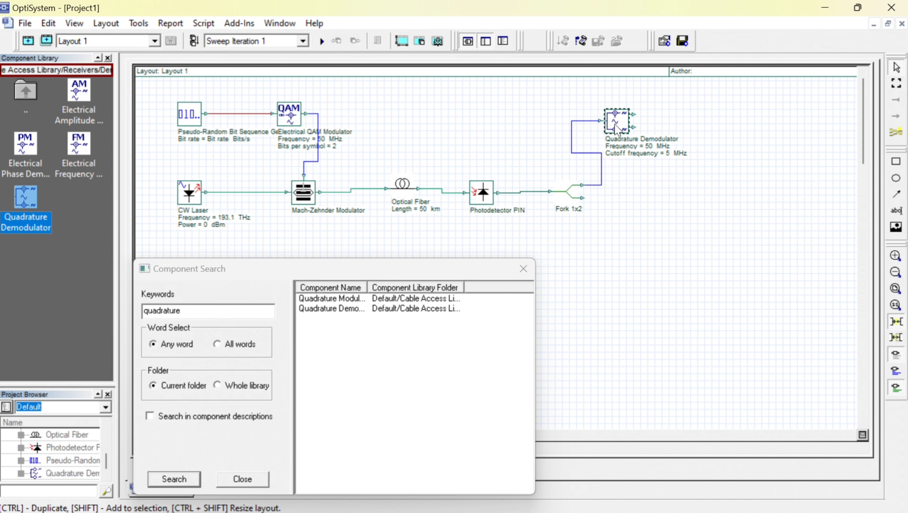
Search for "rf spectrum" and place an RF Spectrum Analyzer connected to the fork's lower output
{"action": "left_click_drag", "start_coordinate": [187, 311], "coordinate": [132, 316]}
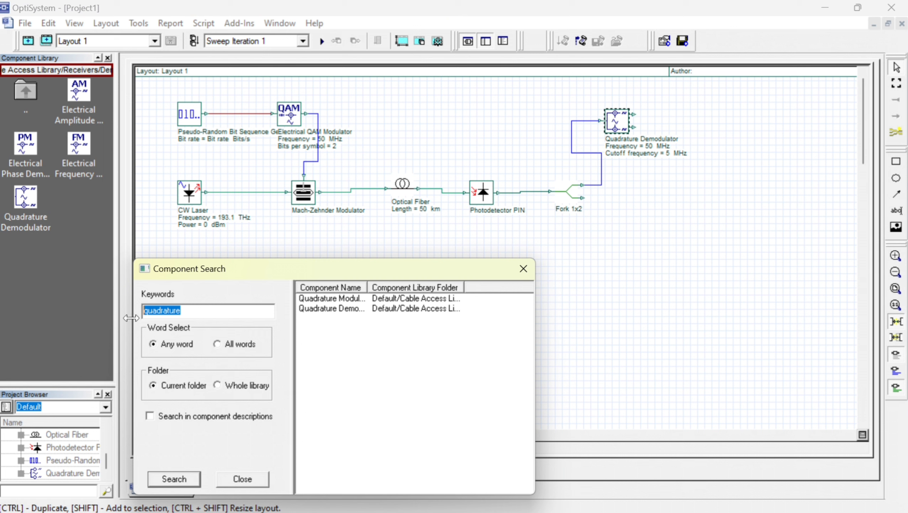
{"action": "type", "text": "rf"}
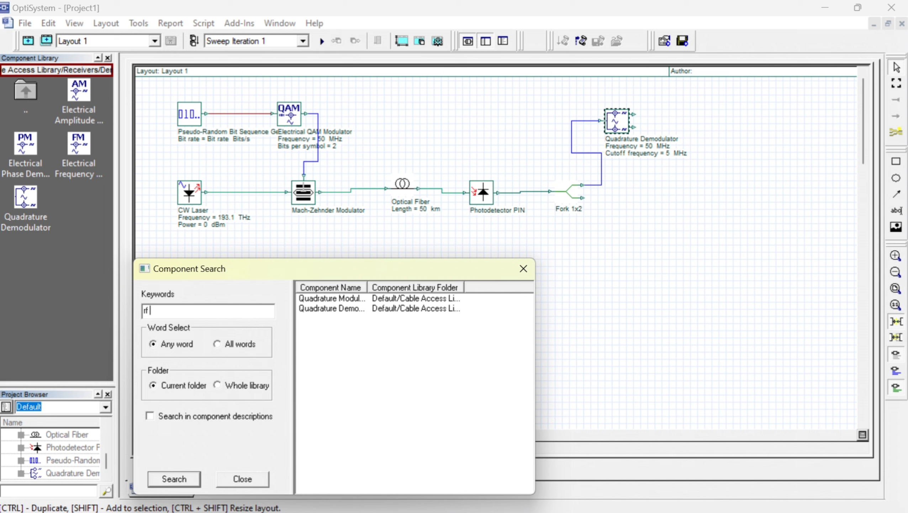
{"action": "type", "text": "spectrum"}
{"action": "key", "text": "Return"}
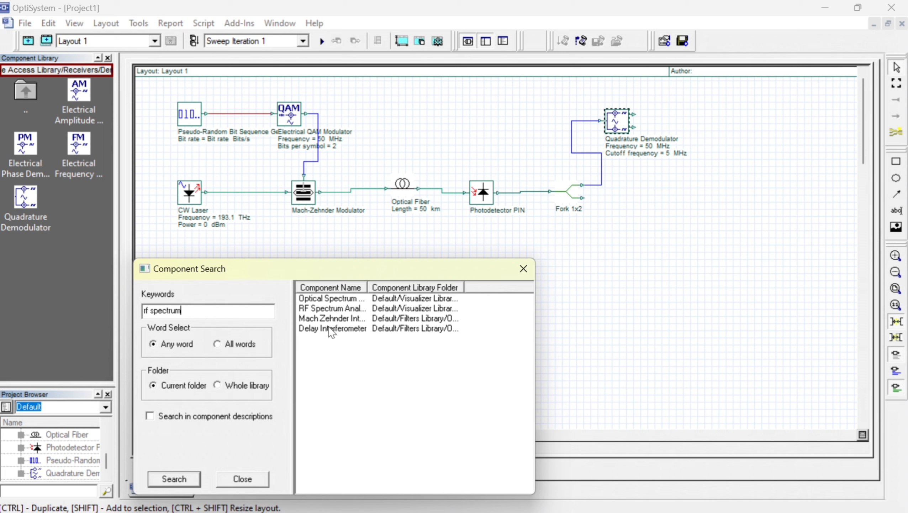
{"action": "double_click", "coordinate": [347, 309]}
{"action": "left_click_drag", "start_coordinate": [79, 143], "coordinate": [667, 239]}
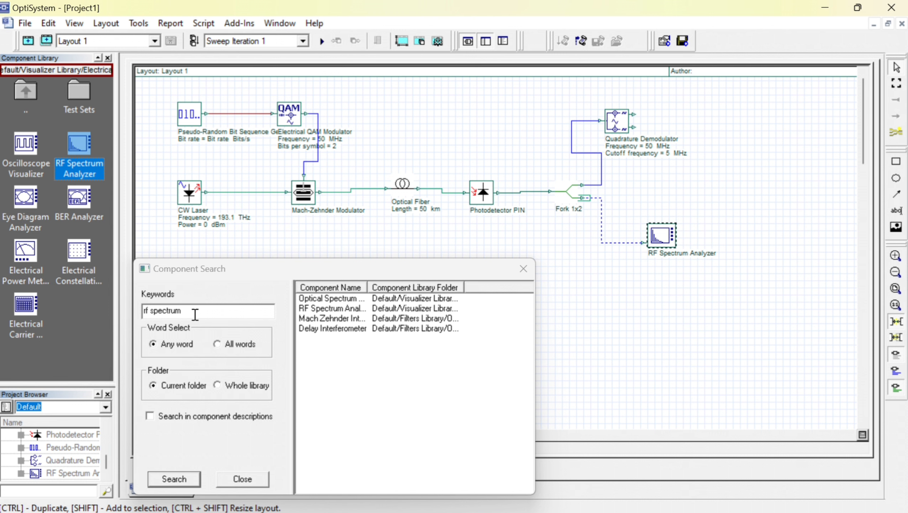
Search for "electrical constelation visuali" and place an Electrical Constellation Visualizer connected to both outputs of the Quadrature Demodulator
{"action": "left_click_drag", "start_coordinate": [194, 314], "coordinate": [127, 321]}
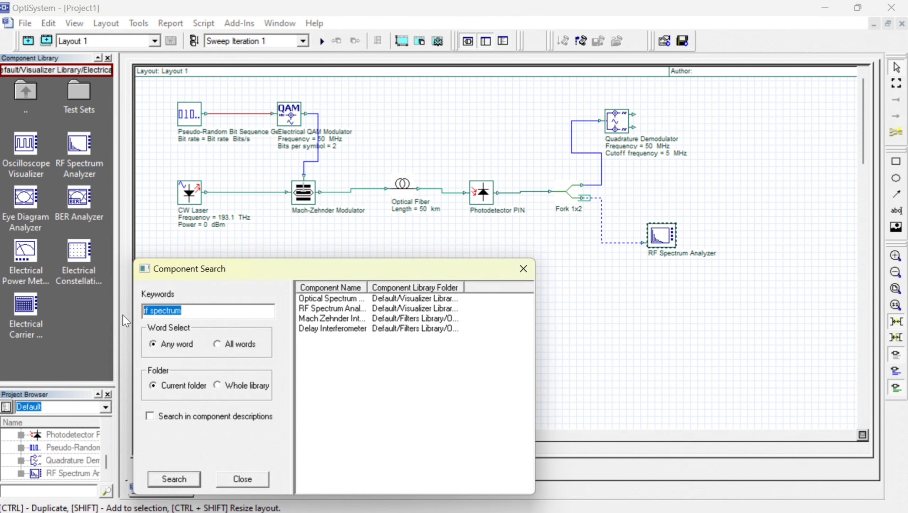
{"action": "type", "text": "electri"}
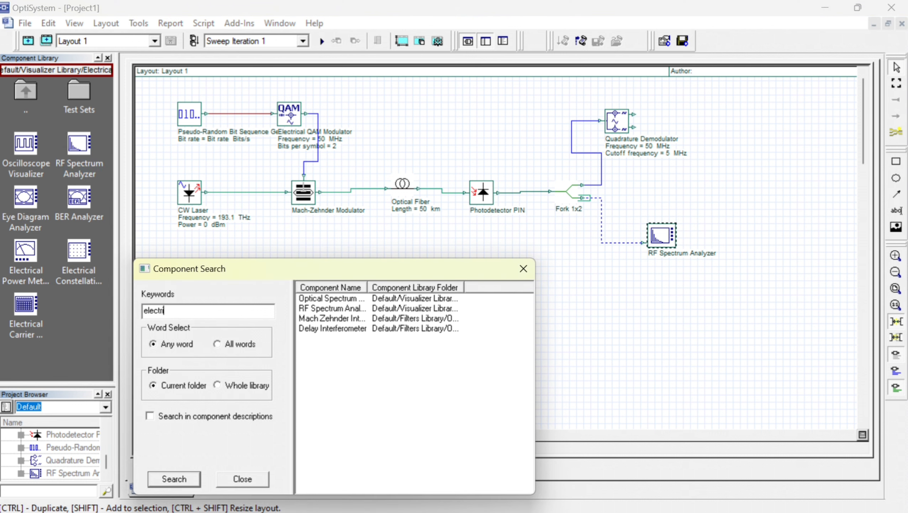
{"action": "type", "text": "cal constelation"}
{"action": "key", "text": "Return"}
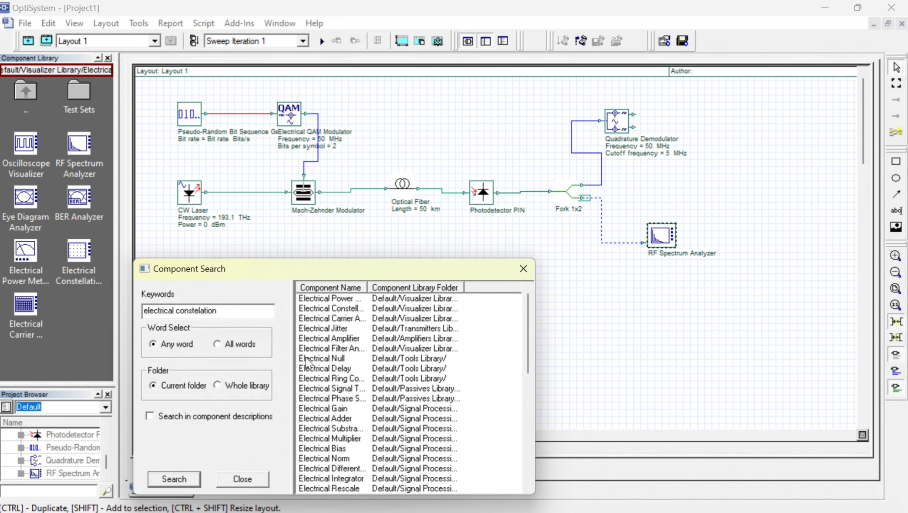
{"action": "scroll", "coordinate": [347, 375], "scroll_direction": "down", "scroll_amount": 1}
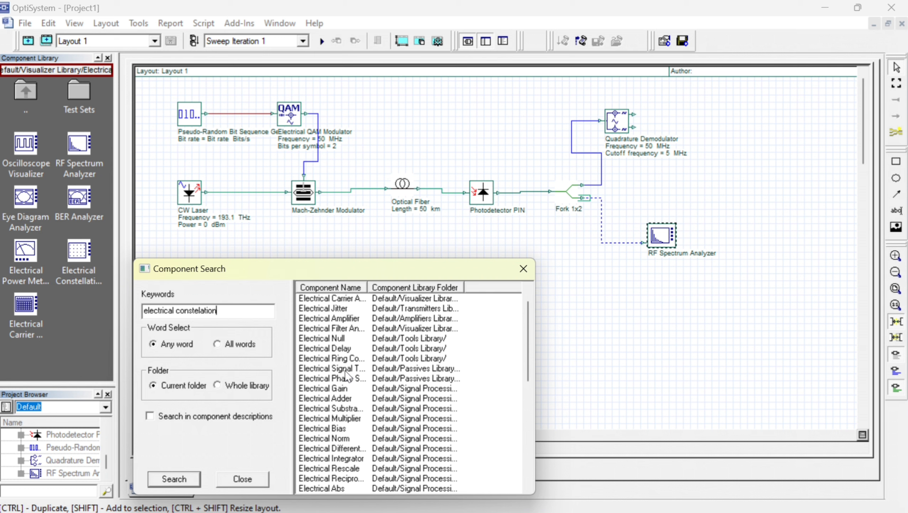
{"action": "scroll", "coordinate": [347, 375], "scroll_direction": "down", "scroll_amount": 5}
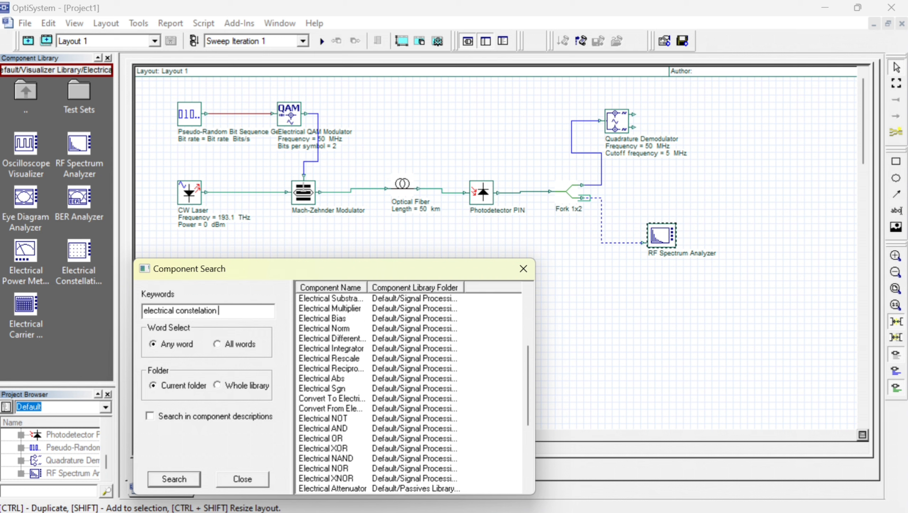
{"action": "type", "text": "visuali"}
{"action": "key", "text": "Return"}
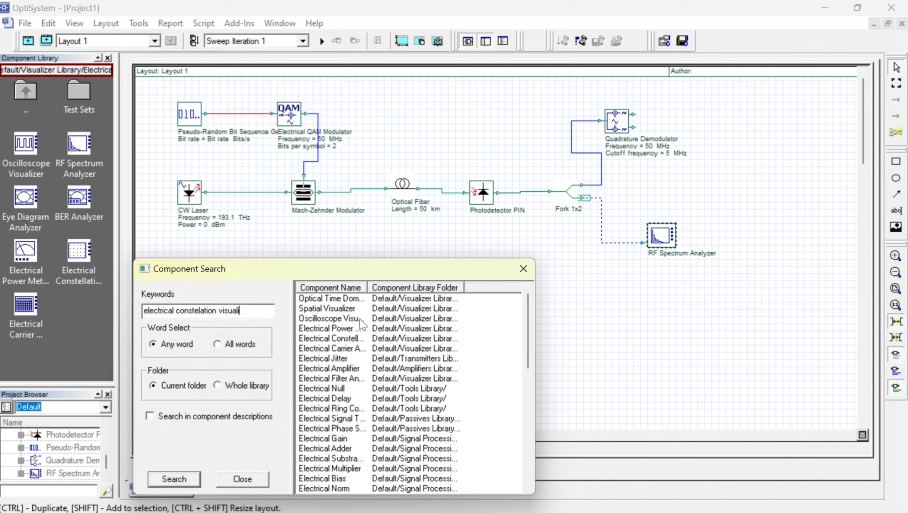
{"action": "double_click", "coordinate": [345, 339]}
{"action": "left_click_drag", "start_coordinate": [79, 258], "coordinate": [723, 179]}
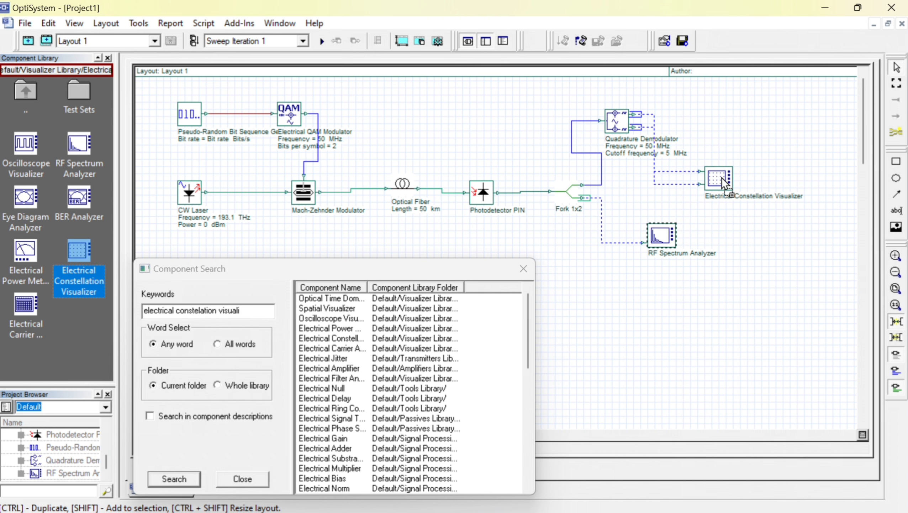
Search for "fork" and place a second Fork 1x2 connected to the Quadrature Demodulator's upper output
{"action": "left_click_drag", "start_coordinate": [350, 268], "coordinate": [341, 143]}
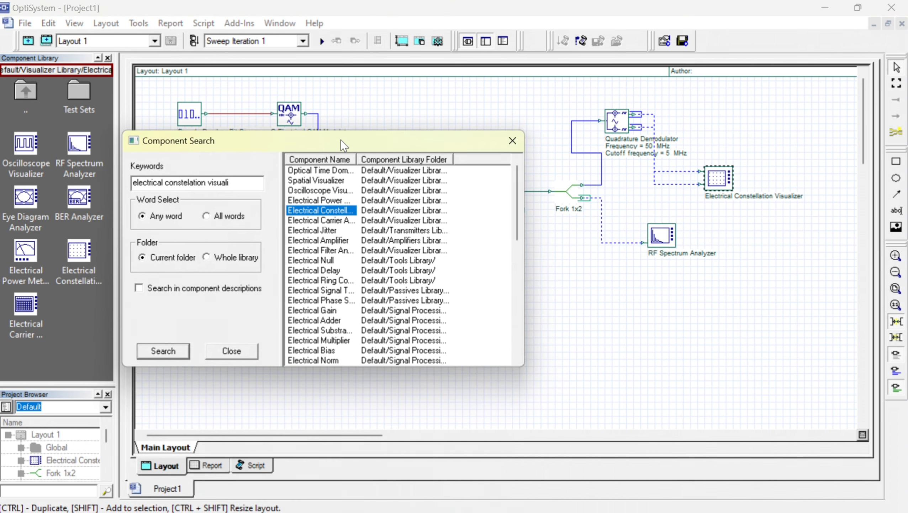
{"action": "left_click_drag", "start_coordinate": [274, 435], "coordinate": [327, 427]}
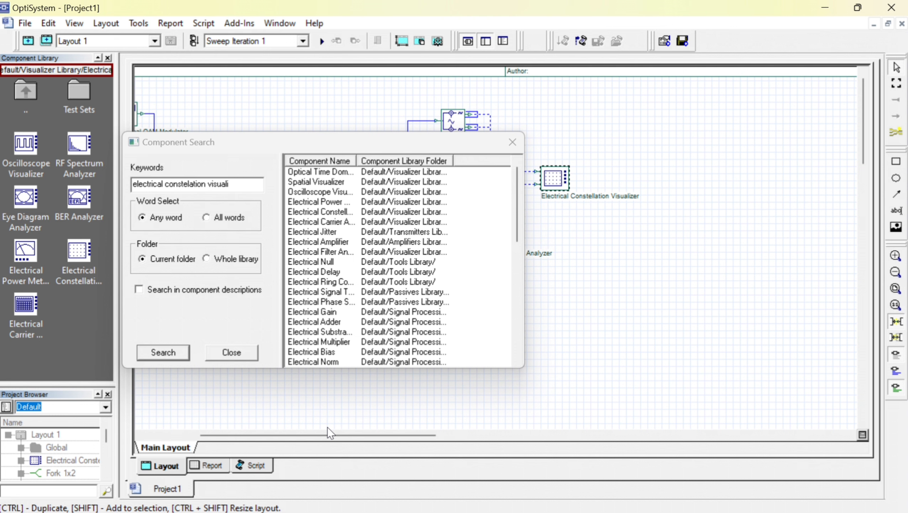
{"action": "left_click_drag", "start_coordinate": [238, 183], "coordinate": [125, 181]}
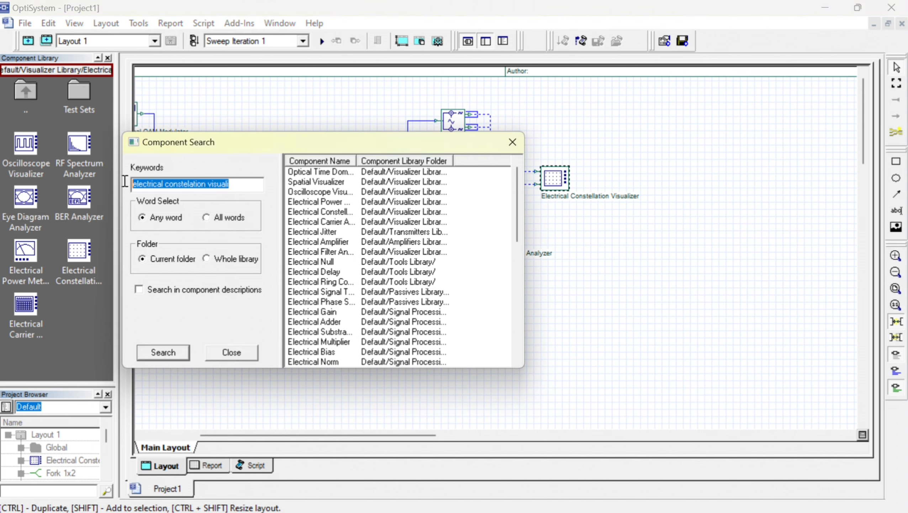
{"action": "type", "text": "forck"}
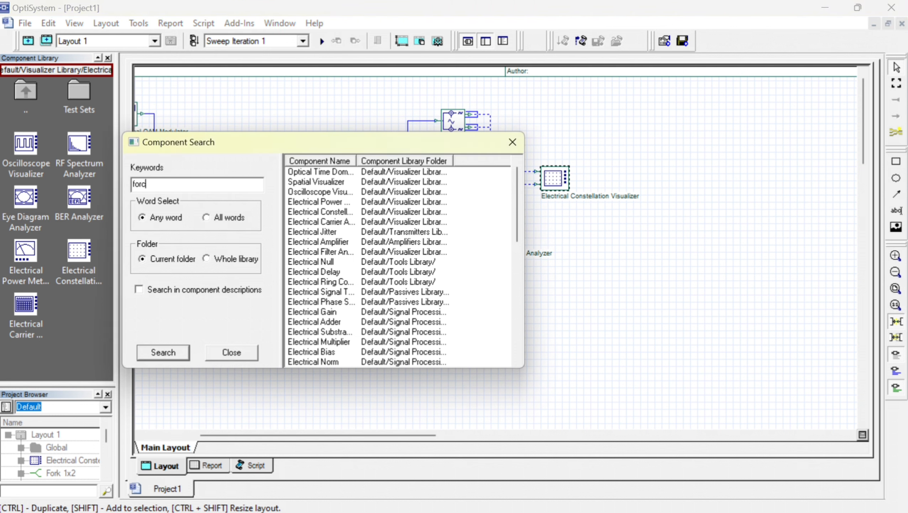
{"action": "key", "text": "Return"}
{"action": "key", "text": "BackSpace"}
{"action": "key", "text": "BackSpace"}
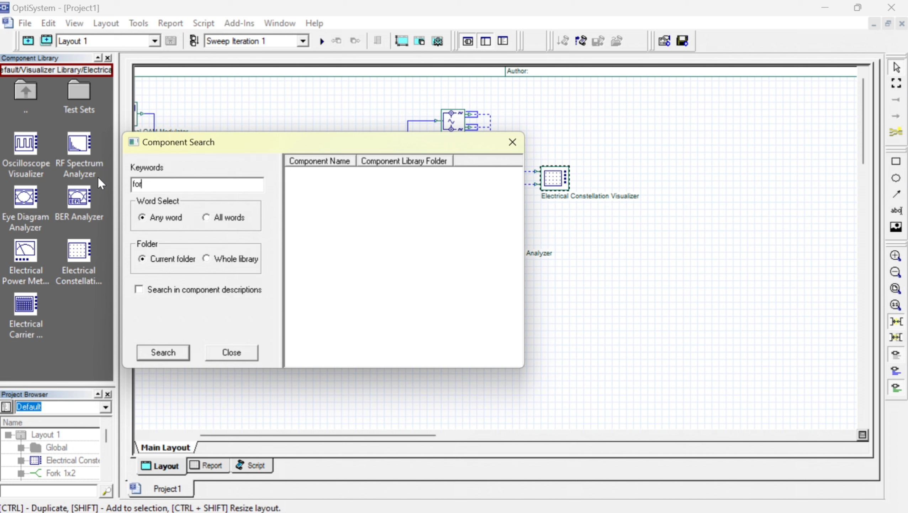
{"action": "type", "text": "k"}
{"action": "key", "text": "Return"}
{"action": "double_click", "coordinate": [301, 173]}
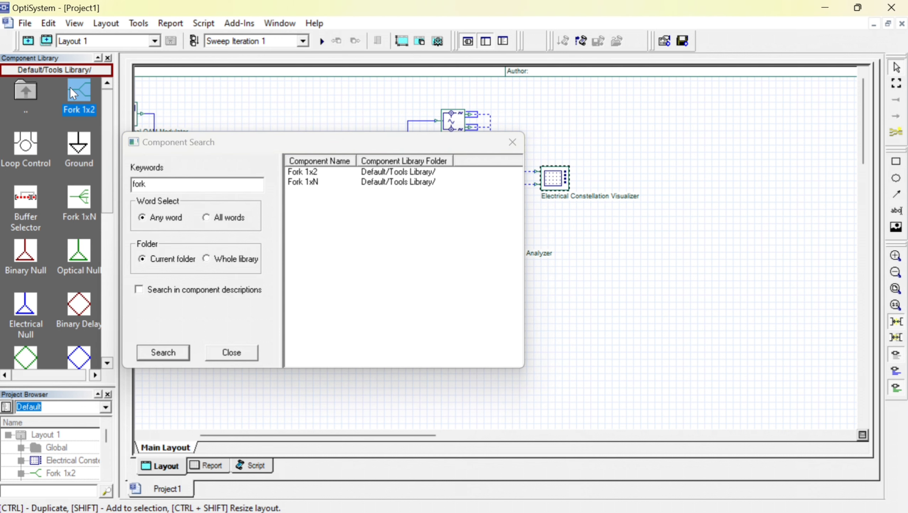
{"action": "left_click_drag", "start_coordinate": [79, 92], "coordinate": [614, 121]}
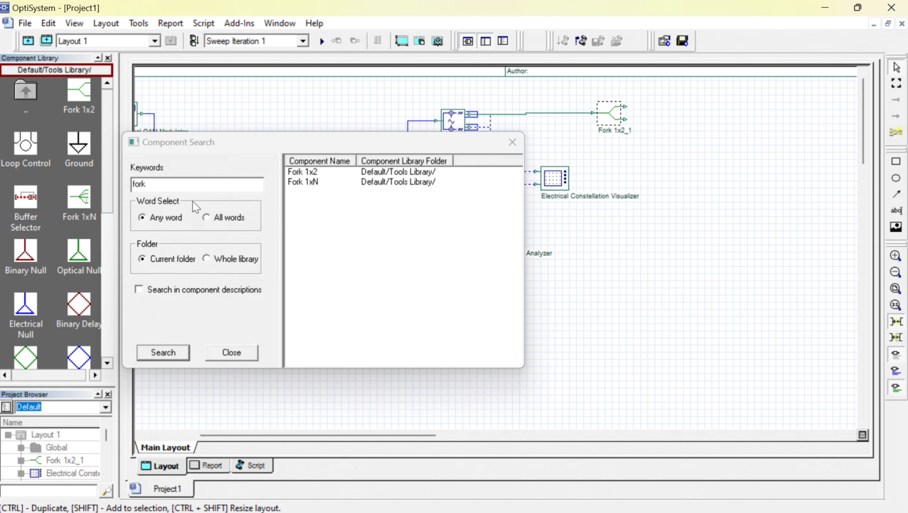
Search for "m-ary" and place two M-ary Threshold Detectors, one fed by the second fork and one by the Quadrature Demodulator's lower output
{"action": "left_click", "coordinate": [187, 184]}
{"action": "type", "text": "m-"}
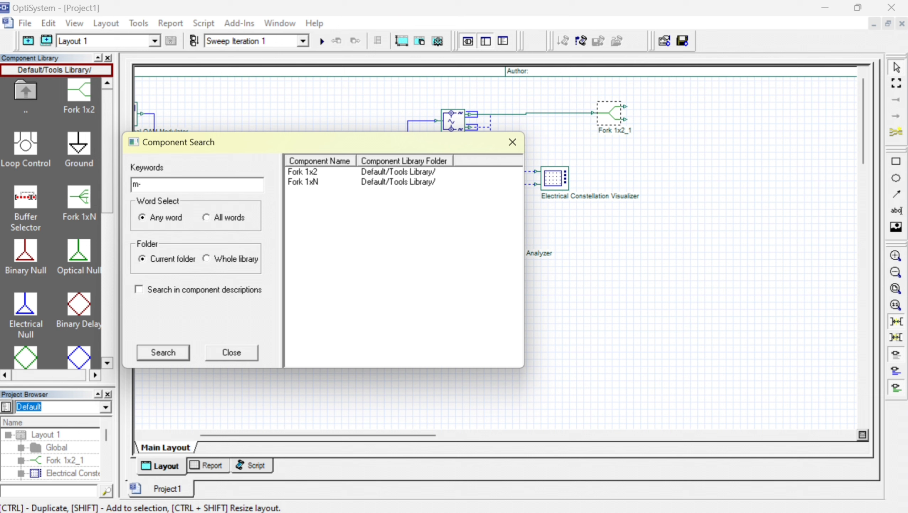
{"action": "type", "text": "ary"}
{"action": "double_click", "coordinate": [304, 192]}
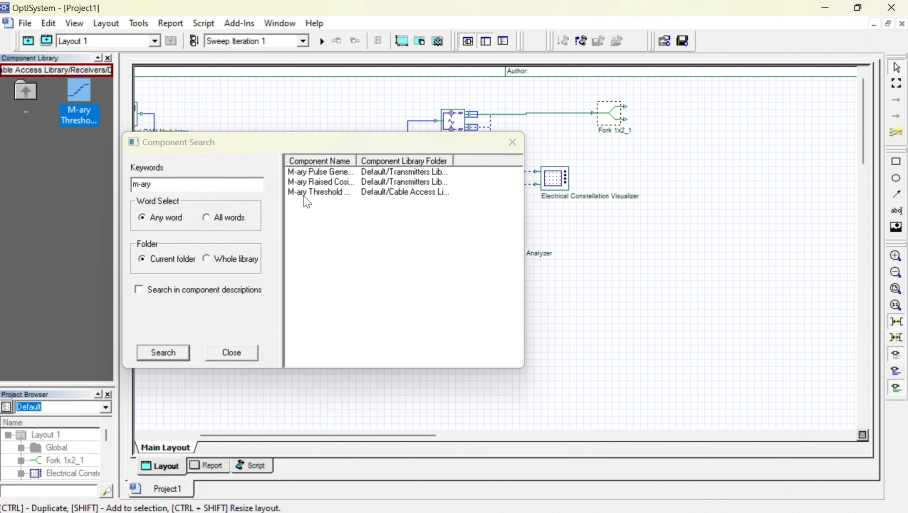
{"action": "left_click_drag", "start_coordinate": [69, 86], "coordinate": [661, 245]}
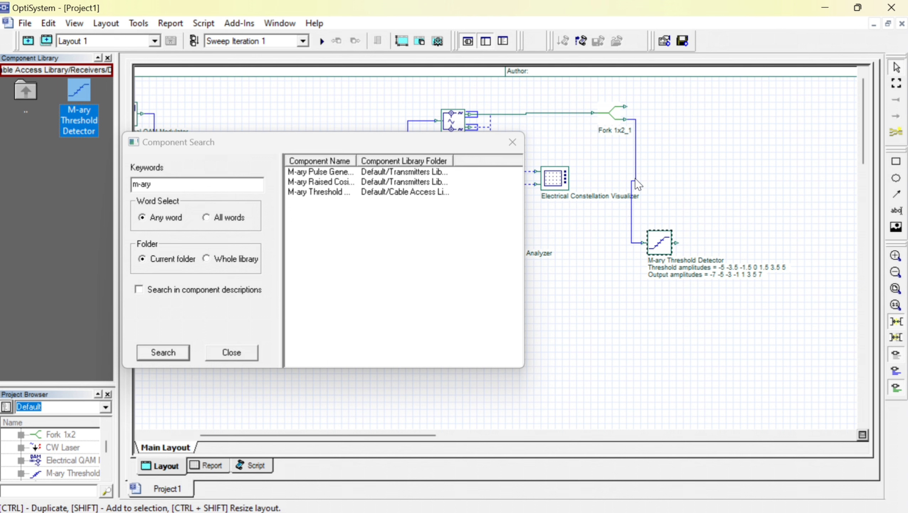
{"action": "left_click_drag", "start_coordinate": [388, 141], "coordinate": [400, 251]}
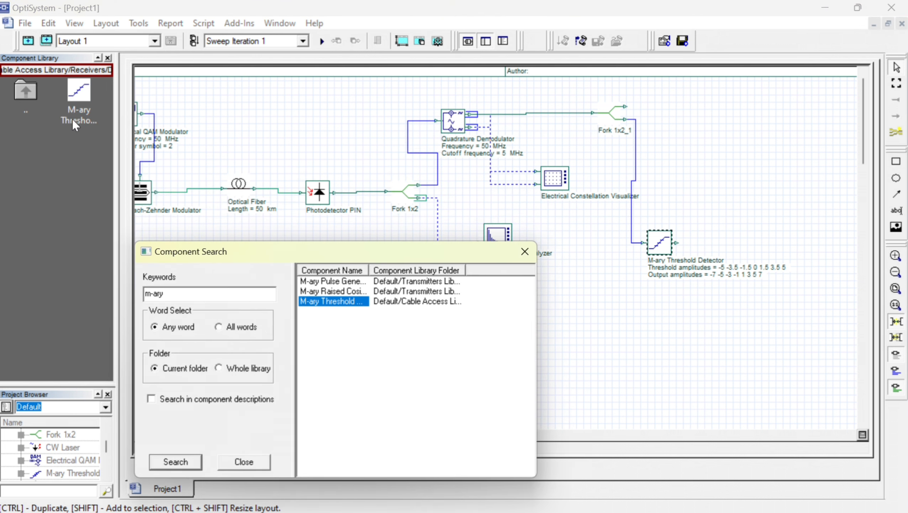
{"action": "left_click_drag", "start_coordinate": [79, 104], "coordinate": [642, 338]}
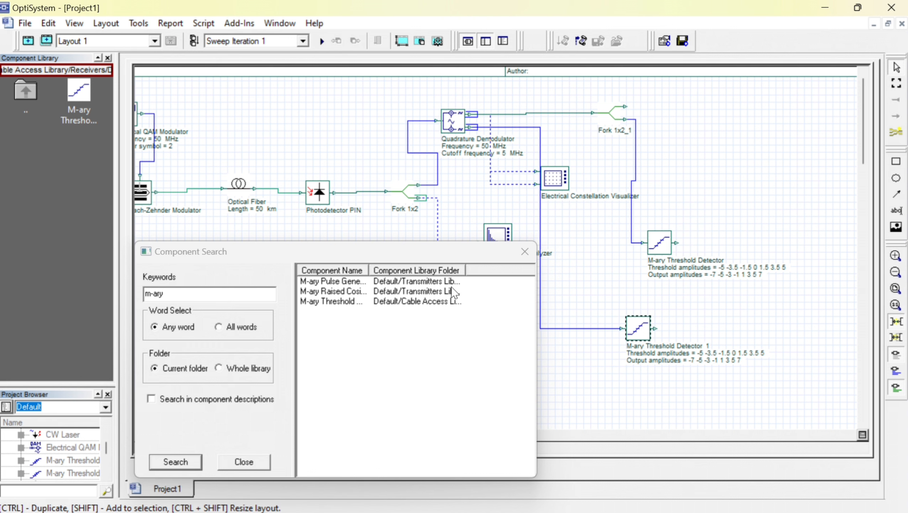
Search for "qam sequence" and place a QAM Sequence Decoder fed by the two M-ary Threshold Detectors
{"action": "left_click_drag", "start_coordinate": [279, 254], "coordinate": [253, 165]}
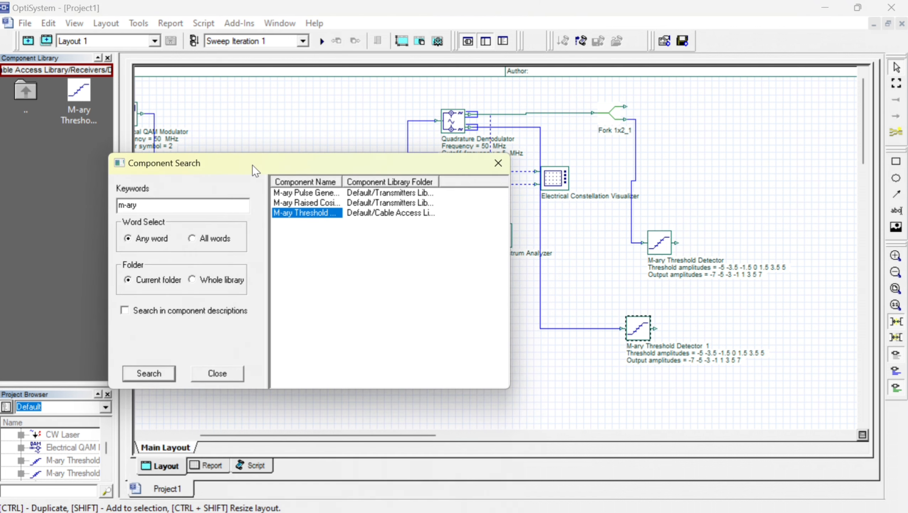
{"action": "left_click_drag", "start_coordinate": [240, 432], "coordinate": [314, 432]}
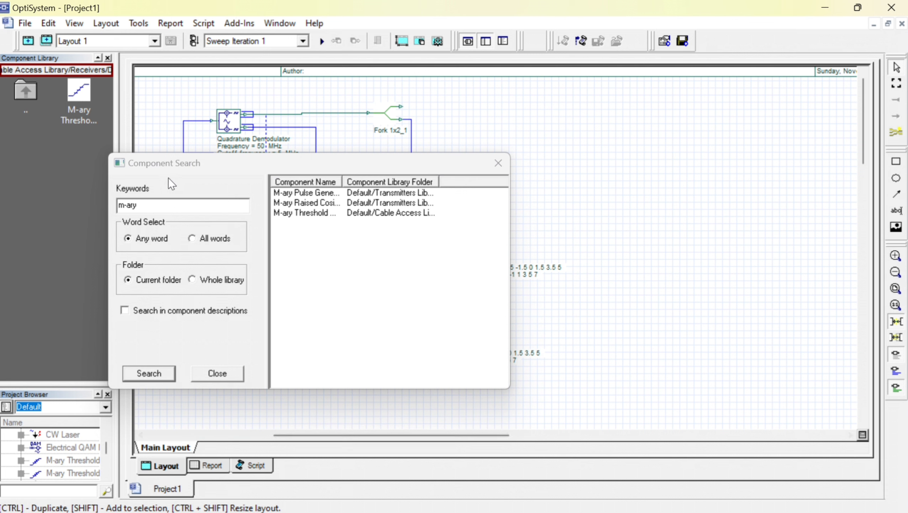
{"action": "left_click_drag", "start_coordinate": [163, 203], "coordinate": [92, 209]}
{"action": "type", "text": "qam sequence"}
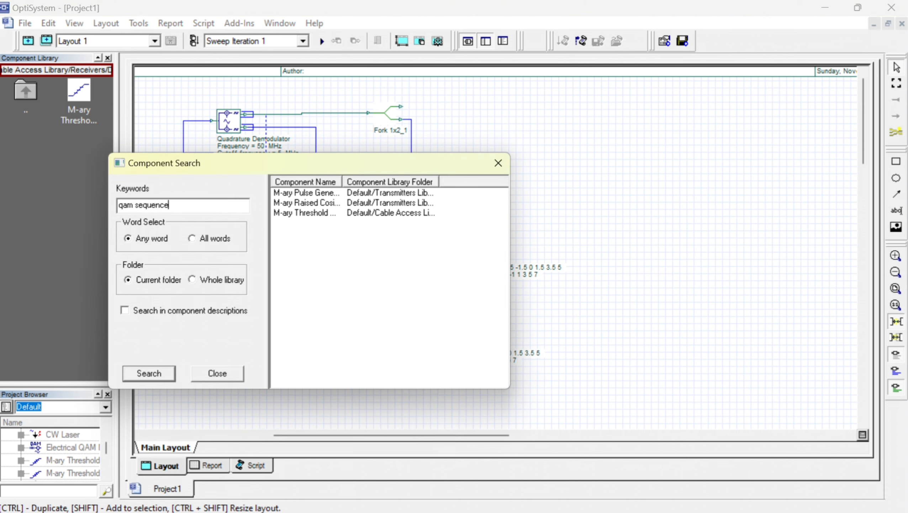
{"action": "key", "text": "Return"}
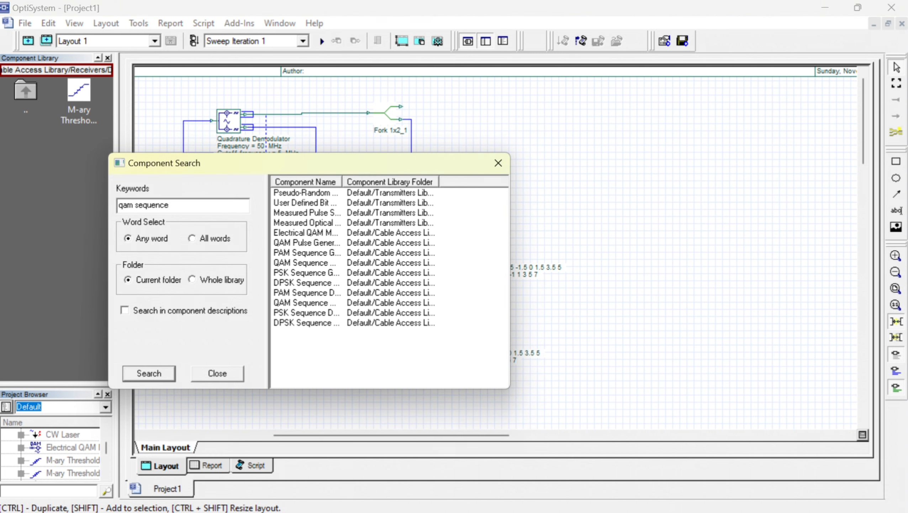
{"action": "double_click", "coordinate": [300, 303]}
{"action": "left_click_drag", "start_coordinate": [24, 136], "coordinate": [610, 266]}
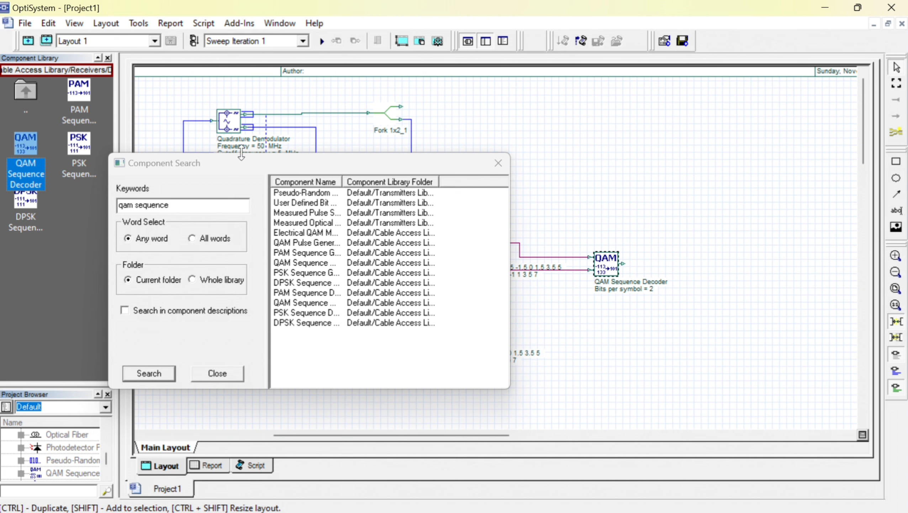
Search for "3r generator" and place a 3R Regenerator fed by the upper output of the second fork
{"action": "left_click", "coordinate": [191, 210]}
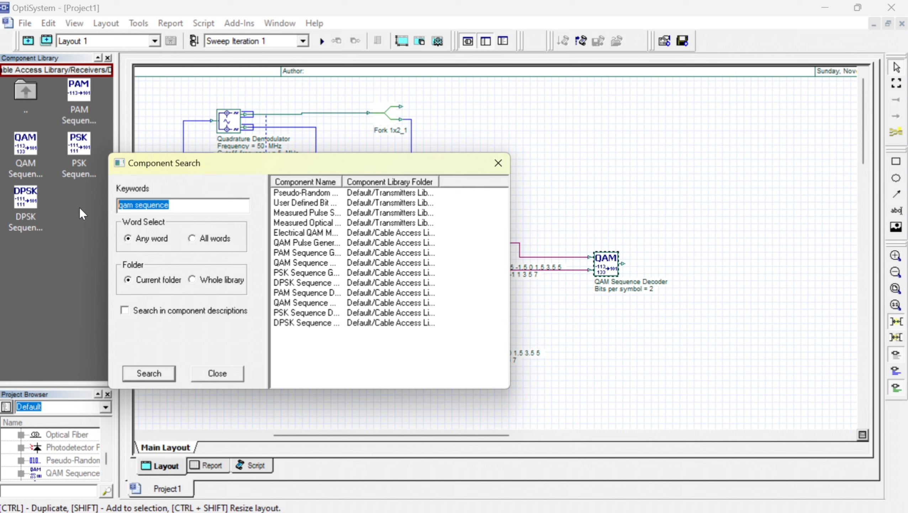
{"action": "type", "text": "3r"}
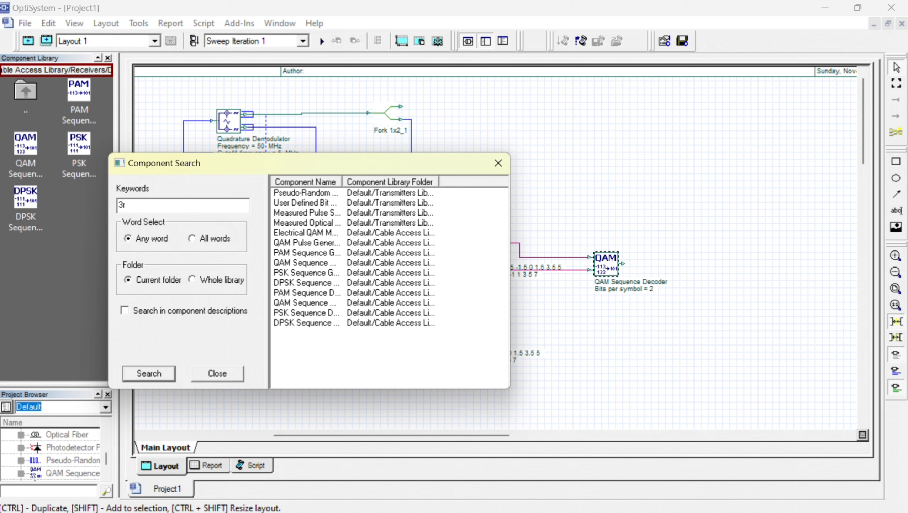
{"action": "type", "text": " generato"}
{"action": "type", "text": "r"}
{"action": "key", "text": "Return"}
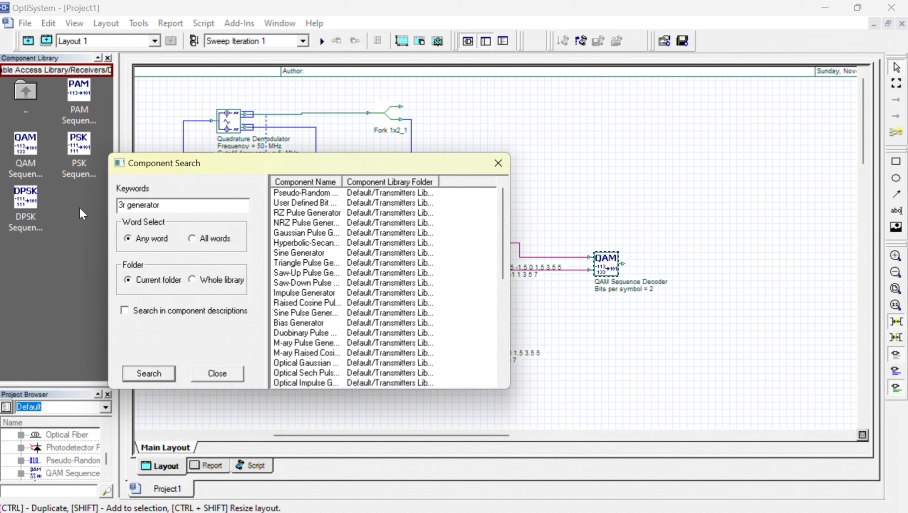
{"action": "scroll", "coordinate": [338, 316], "scroll_direction": "down", "scroll_amount": 3}
{"action": "left_click", "coordinate": [338, 313]}
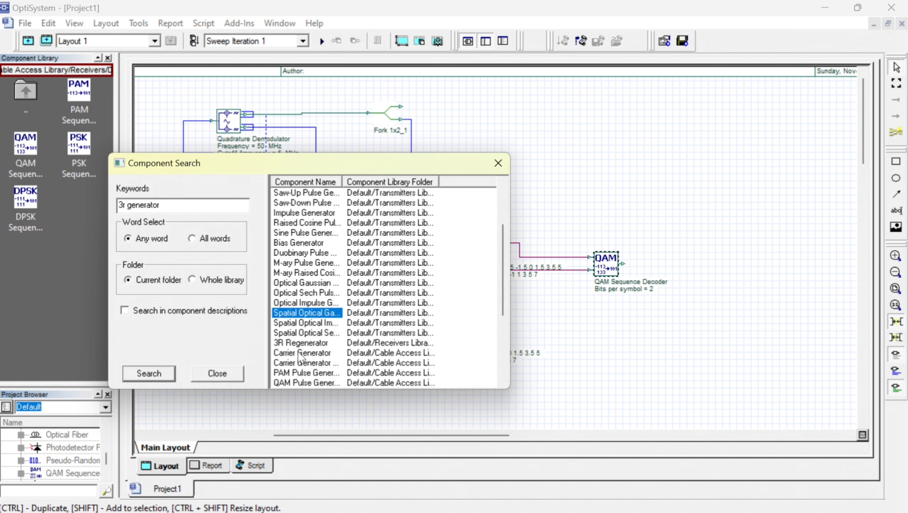
{"action": "left_click", "coordinate": [305, 343]}
{"action": "double_click", "coordinate": [305, 343]}
{"action": "left_click_drag", "start_coordinate": [74, 193], "coordinate": [513, 115]}
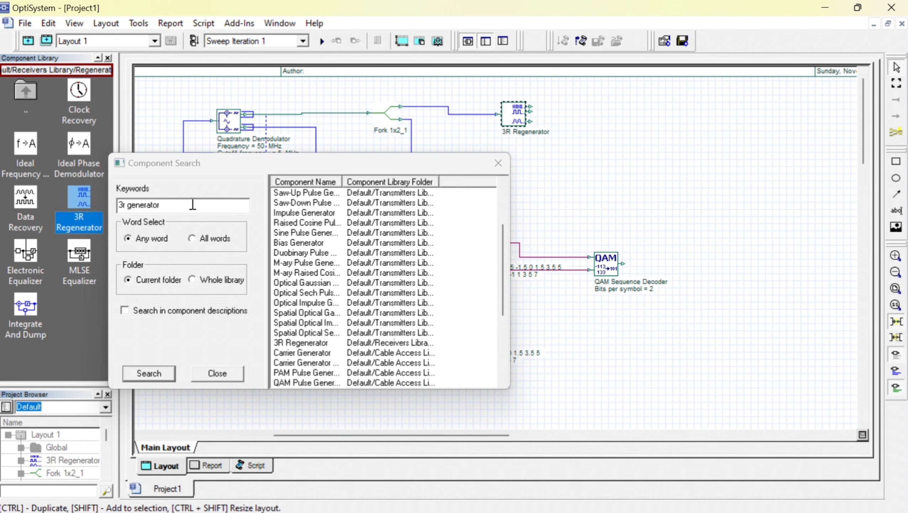
Search for "ber analyzer" and place a BER Analyzer connected to the three outputs of the 3R Regenerator
{"action": "left_click", "coordinate": [170, 207]}
{"action": "left_click_drag", "start_coordinate": [170, 207], "coordinate": [101, 215]}
{"action": "type", "text": "ber "}
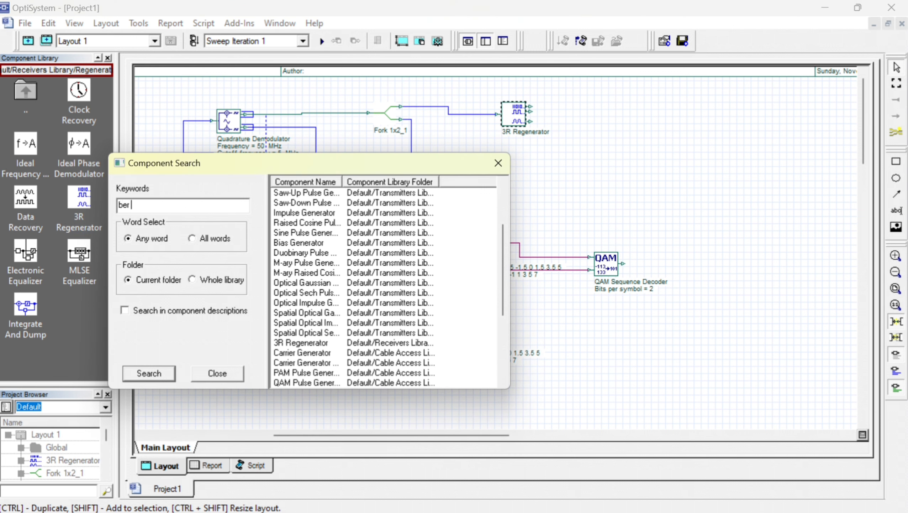
{"action": "type", "text": "analyzer"}
{"action": "key", "text": "Return"}
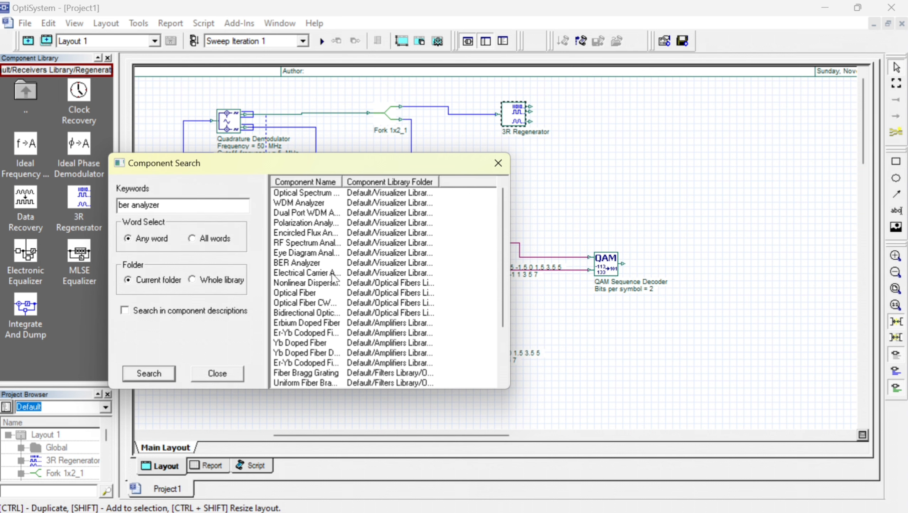
{"action": "double_click", "coordinate": [304, 262]}
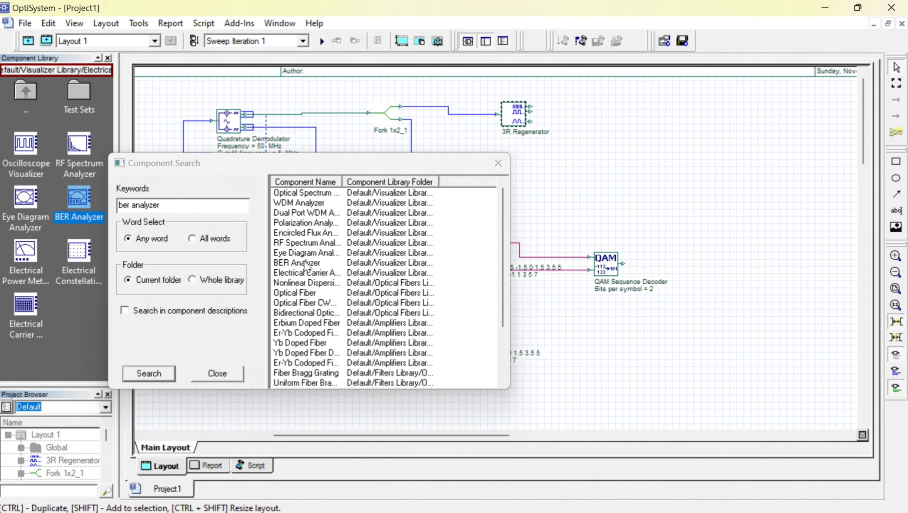
{"action": "left_click_drag", "start_coordinate": [75, 189], "coordinate": [649, 119]}
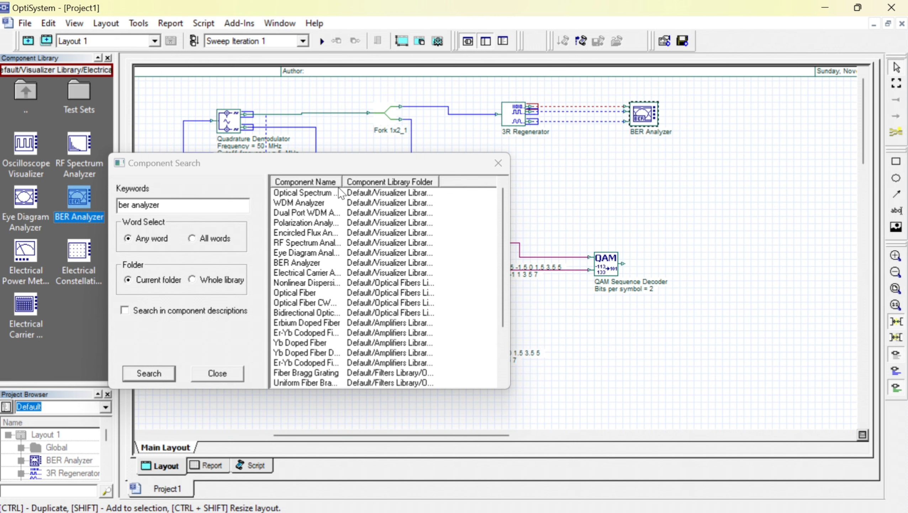
Search for "rz pulse" and place an RZ Pulse Generator fed by the QAM Sequence Decoder
{"action": "left_click", "coordinate": [190, 200]}
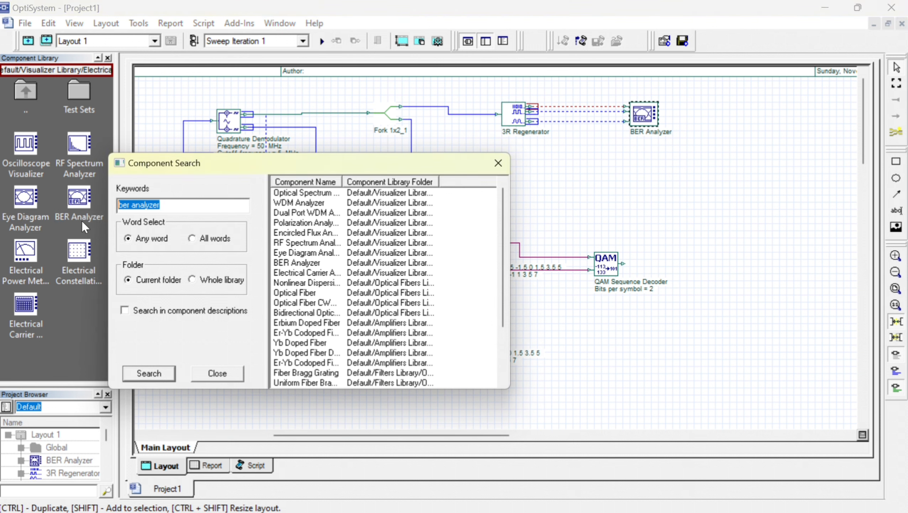
{"action": "type", "text": "rz"}
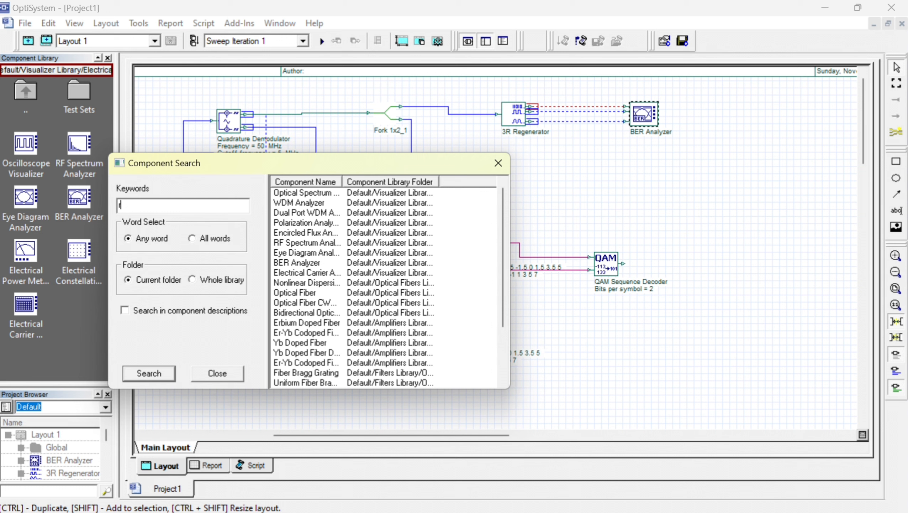
{"action": "type", "text": " pulse"}
{"action": "double_click", "coordinate": [289, 194]}
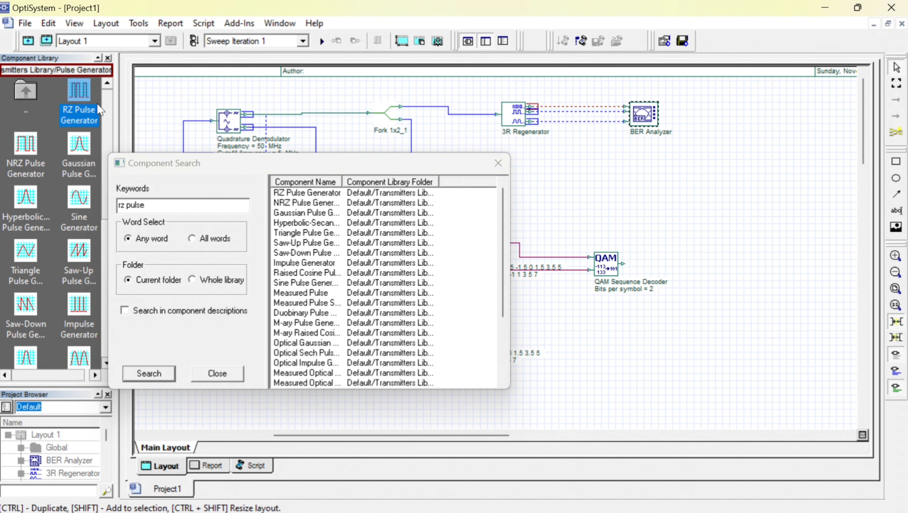
{"action": "left_click_drag", "start_coordinate": [97, 103], "coordinate": [685, 269]}
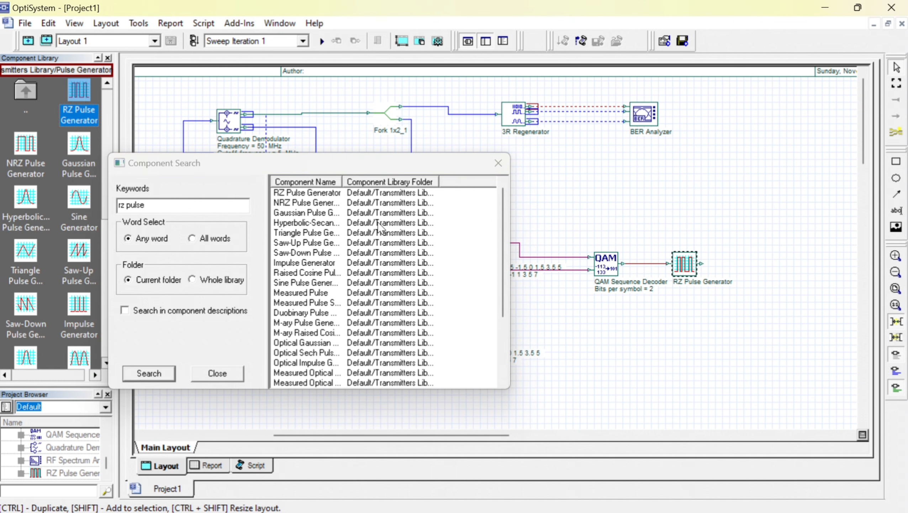
Search for "optical", place an Optical Spectrum Analyzer connected to the Mach-Zehnder Modulator's output, and close the component search
{"action": "left_click", "coordinate": [200, 205]}
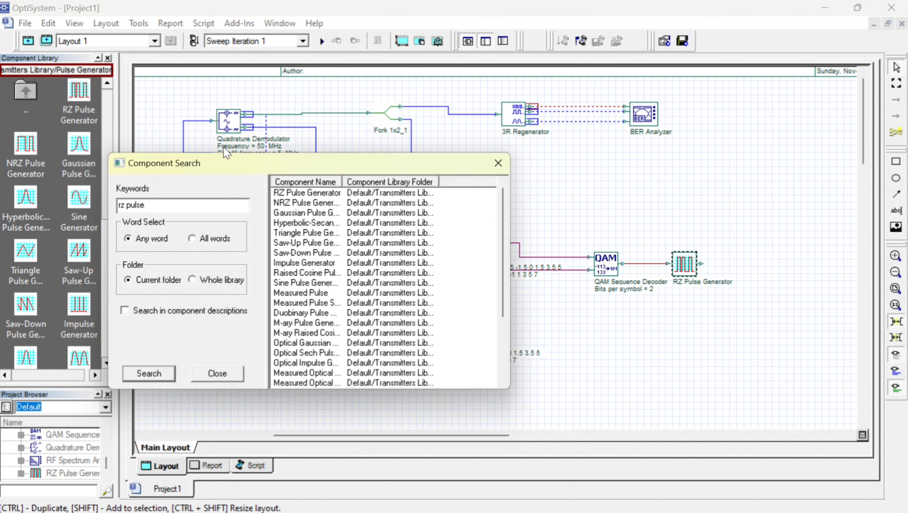
{"action": "left_click_drag", "start_coordinate": [248, 163], "coordinate": [496, 112]}
{"action": "left_click_drag", "start_coordinate": [360, 431], "coordinate": [233, 379]}
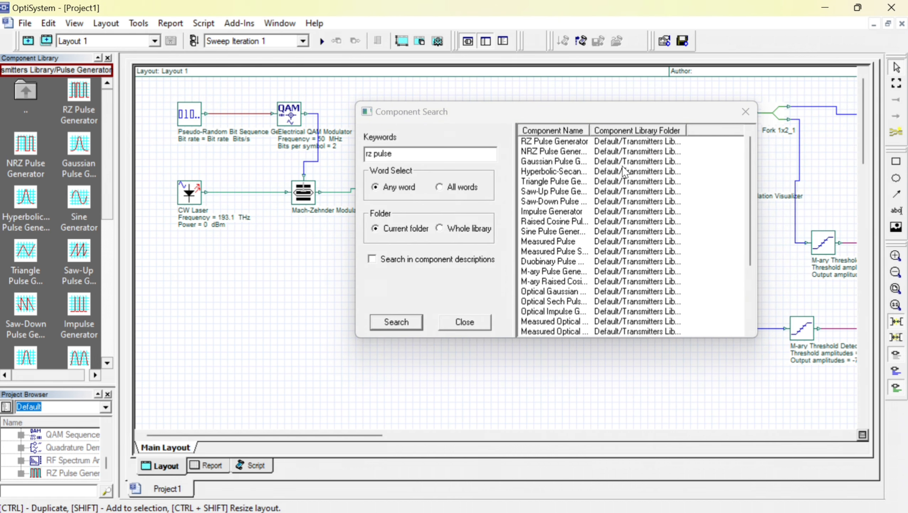
{"action": "left_click", "coordinate": [553, 116]}
{"action": "left_click_drag", "start_coordinate": [553, 116], "coordinate": [462, 127]}
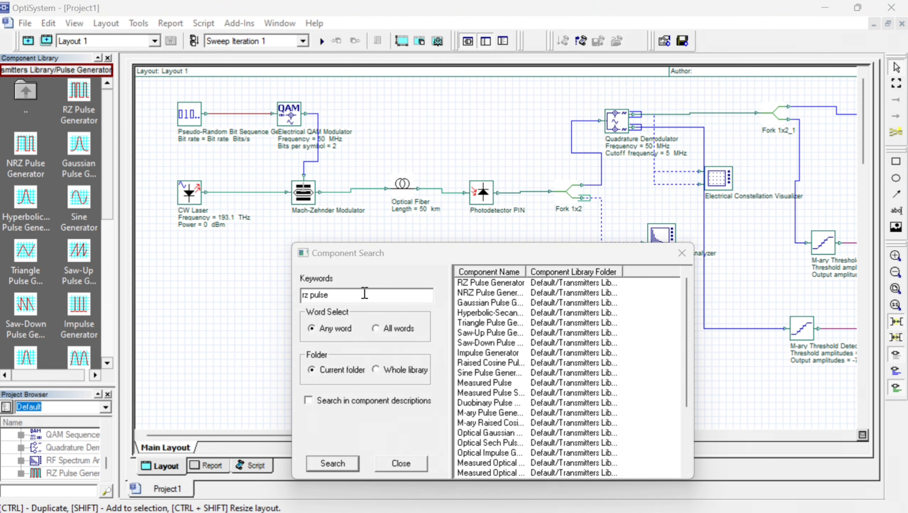
{"action": "left_click_drag", "start_coordinate": [364, 292], "coordinate": [268, 300]}
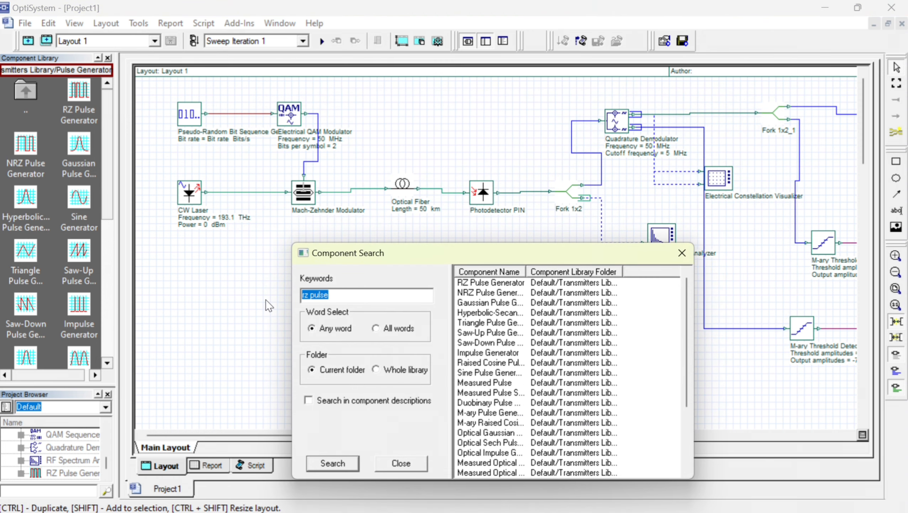
{"action": "type", "text": "optical"}
{"action": "key", "text": "Return"}
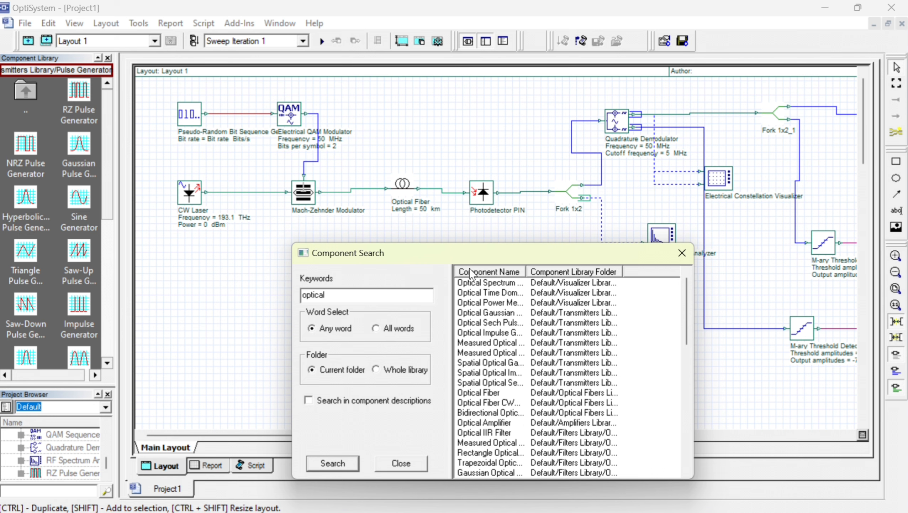
{"action": "left_click", "coordinate": [479, 284]}
{"action": "left_click_drag", "start_coordinate": [25, 151], "coordinate": [377, 225]}
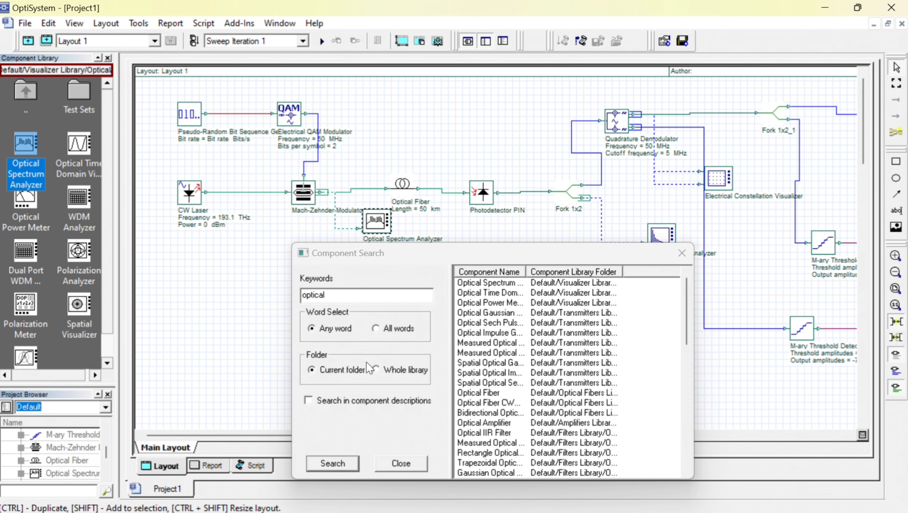
{"action": "left_click", "coordinate": [401, 463]}
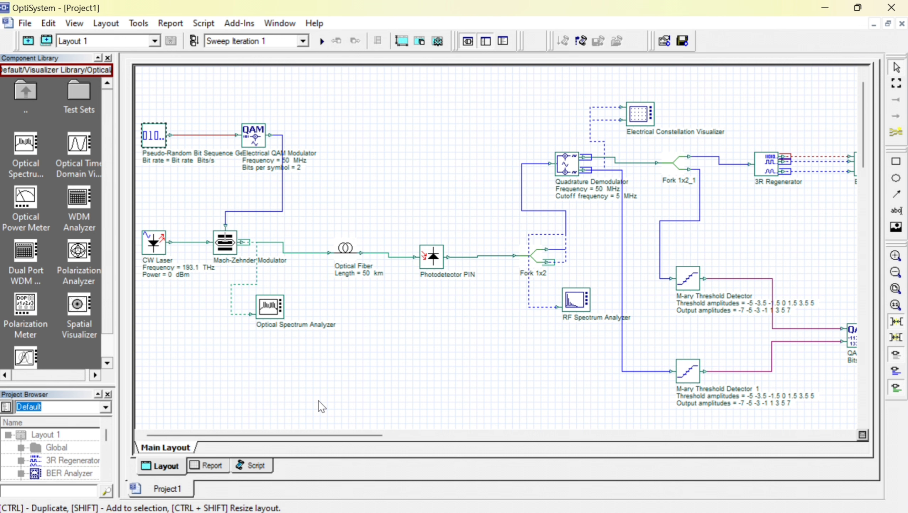
{"action": "left_click_drag", "start_coordinate": [315, 434], "coordinate": [295, 436]}
{"action": "double_click", "coordinate": [380, 164]}
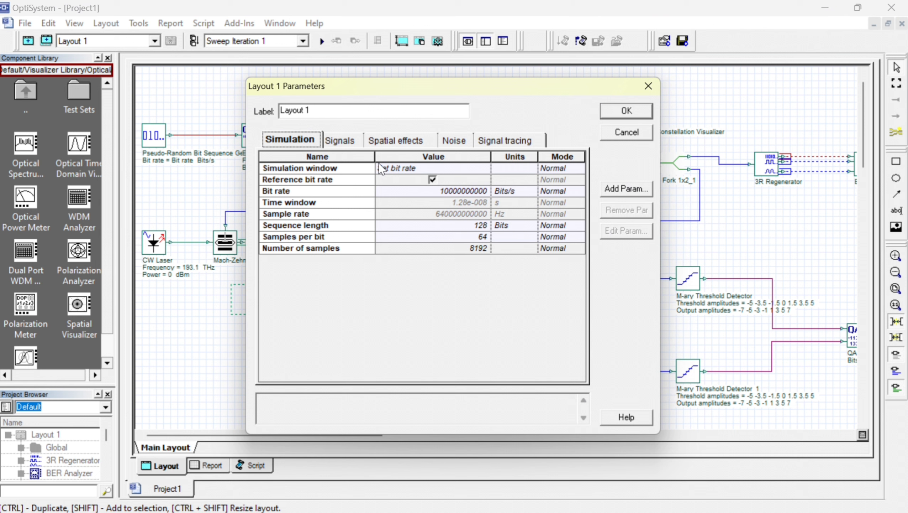
{"action": "left_click", "coordinate": [487, 189]}
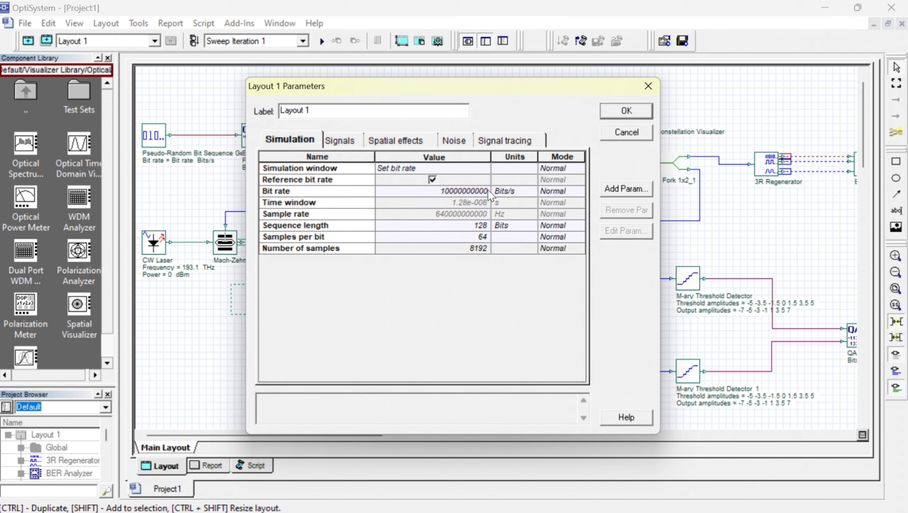
{"action": "key", "text": "BackSpace"}
{"action": "key", "text": "BackSpace"}
{"action": "key", "text": "BackSpace"}
{"action": "key", "text": "BackSpace"}
{"action": "key", "text": "BackSpace"}
{"action": "key", "text": "BackSpace"}
{"action": "key", "text": "BackSpace"}
{"action": "key", "text": "BackSpace"}
{"action": "key", "text": "BackSpace"}
{"action": "key", "text": "BackSpace"}
{"action": "key", "text": "BackSpace"}
{"action": "type", "text": "2500000000"}
{"action": "left_click", "coordinate": [635, 113]}
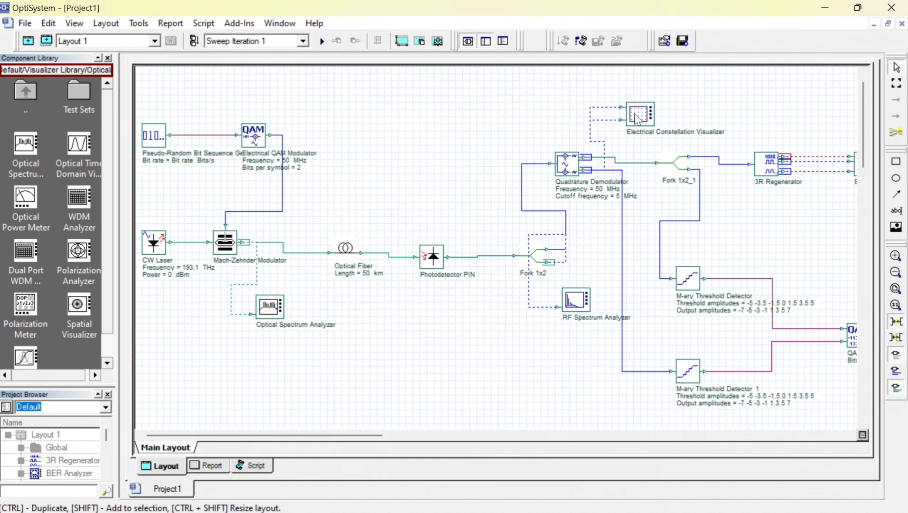
Set the Electrical QAM Modulator's frequency to 60 GHz and its bits per symbol to 2
{"action": "double_click", "coordinate": [256, 137]}
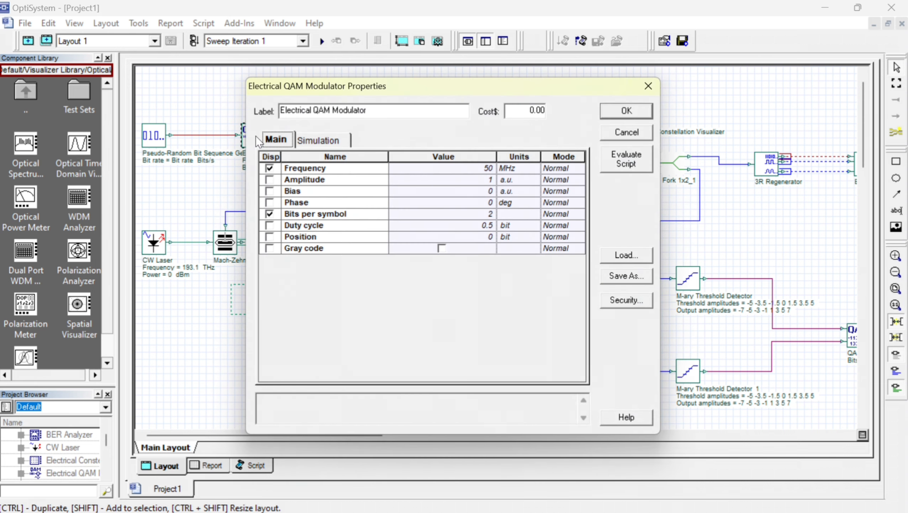
{"action": "left_click", "coordinate": [519, 167]}
{"action": "left_click", "coordinate": [511, 202]}
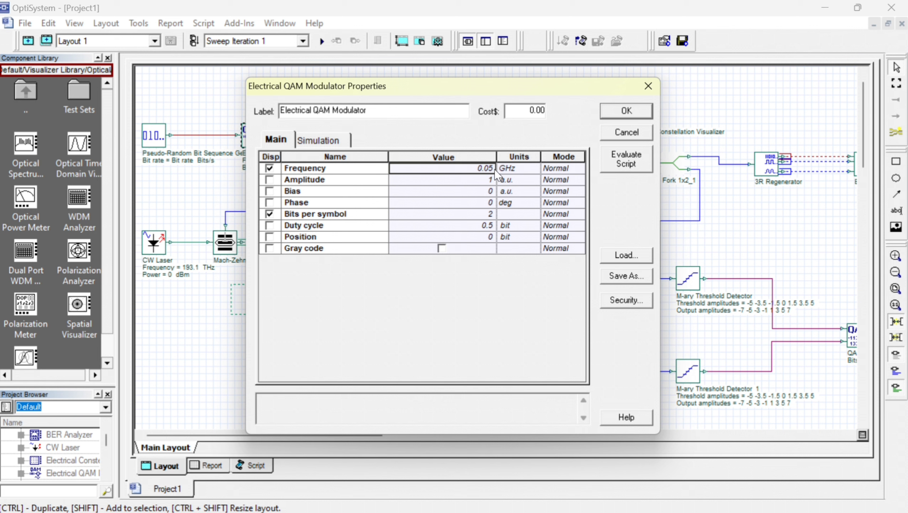
{"action": "left_click", "coordinate": [474, 169]}
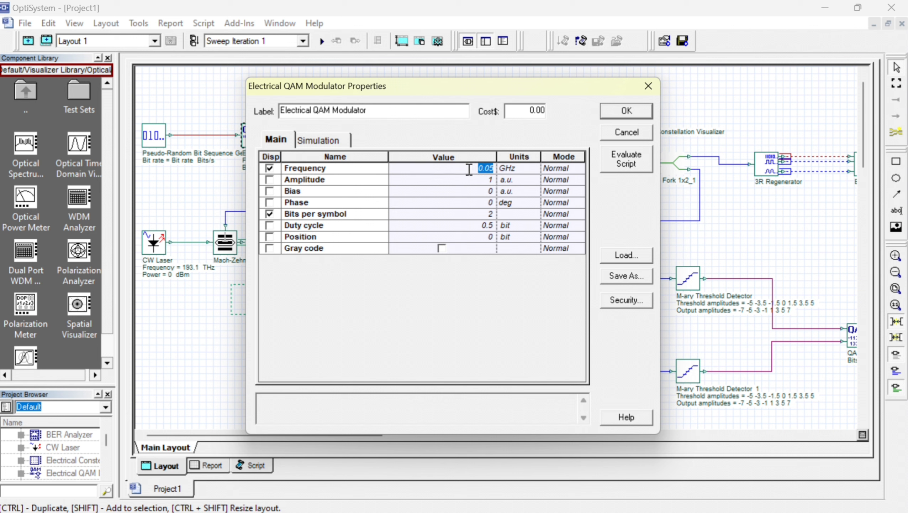
{"action": "type", "text": "60"}
{"action": "left_click", "coordinate": [491, 214]}
{"action": "type", "text": "3"}
{"action": "key", "text": "BackSpace"}
{"action": "type", "text": "4"}
{"action": "key", "text": "BackSpace"}
{"action": "type", "text": "2"}
{"action": "left_click", "coordinate": [627, 111]}
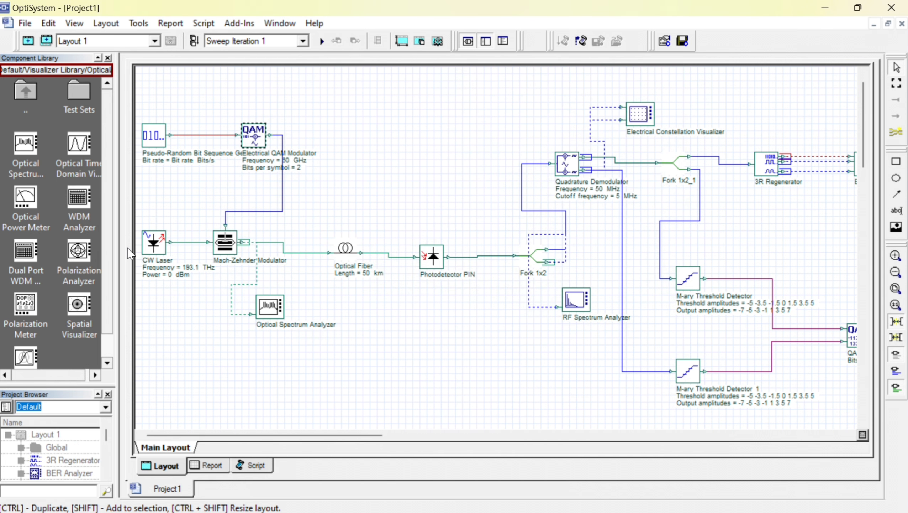
Set the CW Laser's power to 10 dBm
{"action": "double_click", "coordinate": [161, 248]}
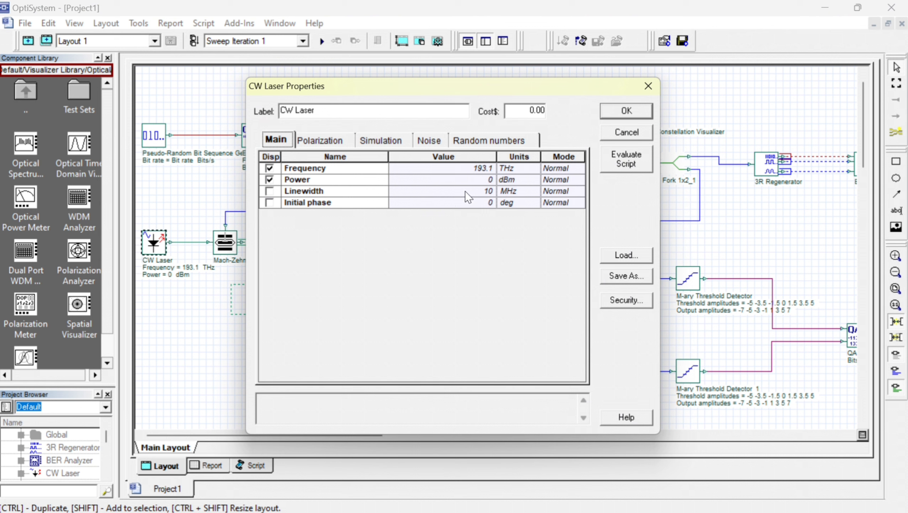
{"action": "left_click", "coordinate": [509, 179]}
{"action": "left_click", "coordinate": [489, 179]}
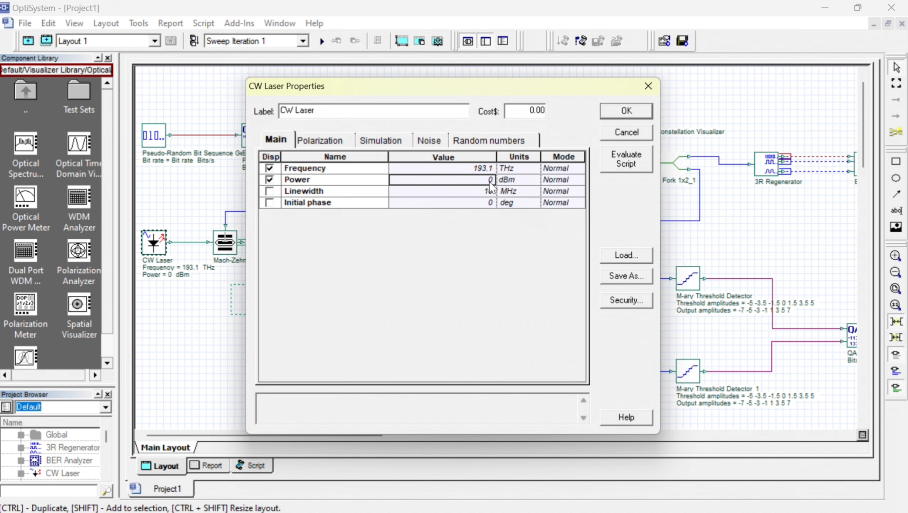
{"action": "type", "text": "10"}
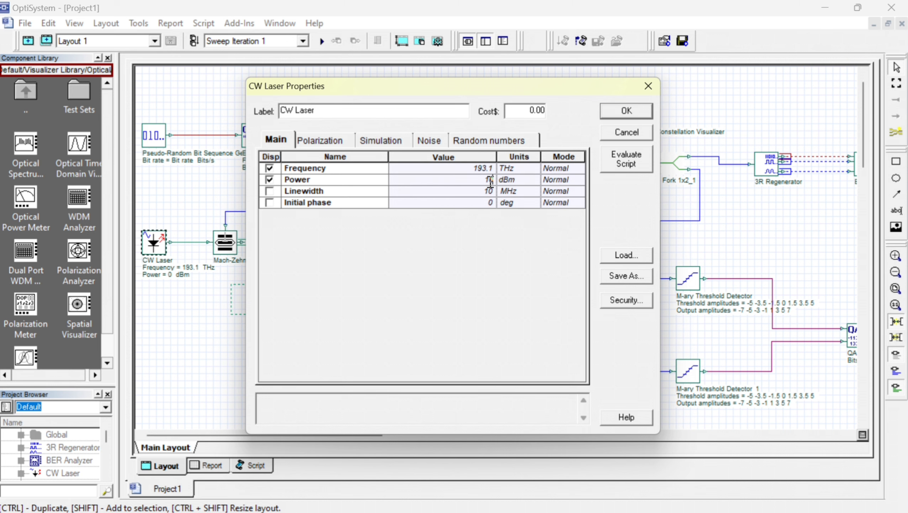
{"action": "key", "text": "Return"}
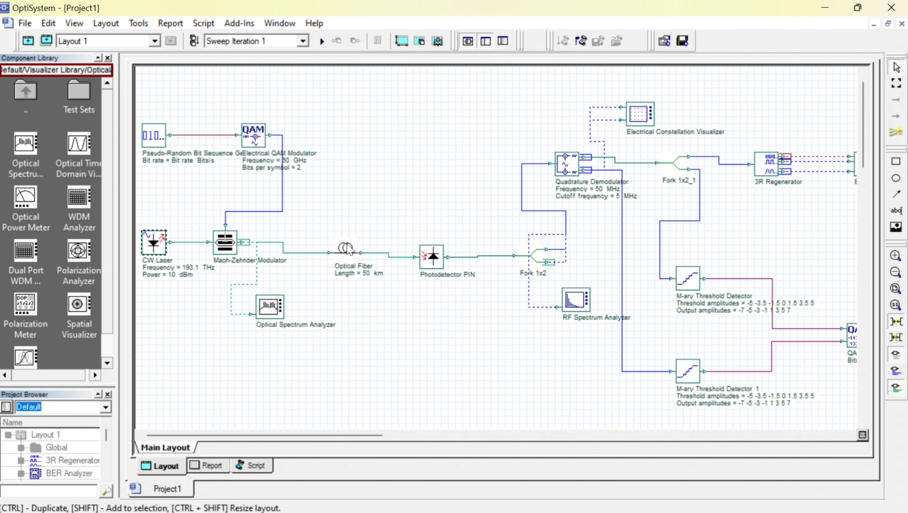
Set the total number of parameter sweep iterations to 10
{"action": "left_click", "coordinate": [196, 44]}
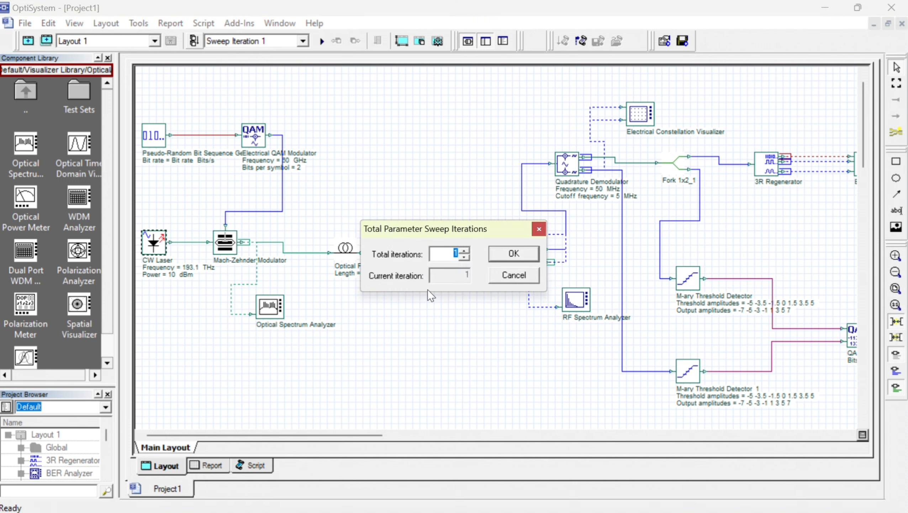
{"action": "type", "text": "10"}
{"action": "key", "text": "Return"}
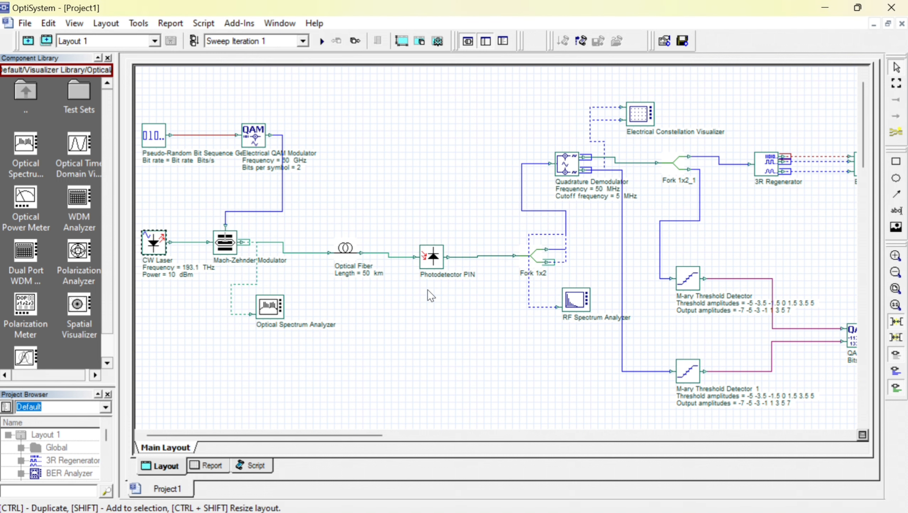
Switch the Optical Fiber's length to Sweep mode and paste in sweep values from 0 to 5 km in 0.1 km increments
{"action": "double_click", "coordinate": [347, 255]}
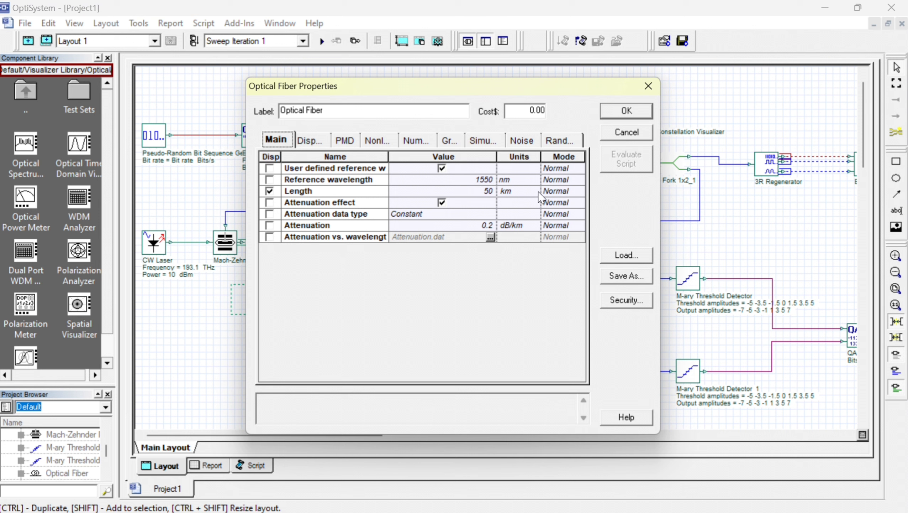
{"action": "left_click", "coordinate": [559, 190]}
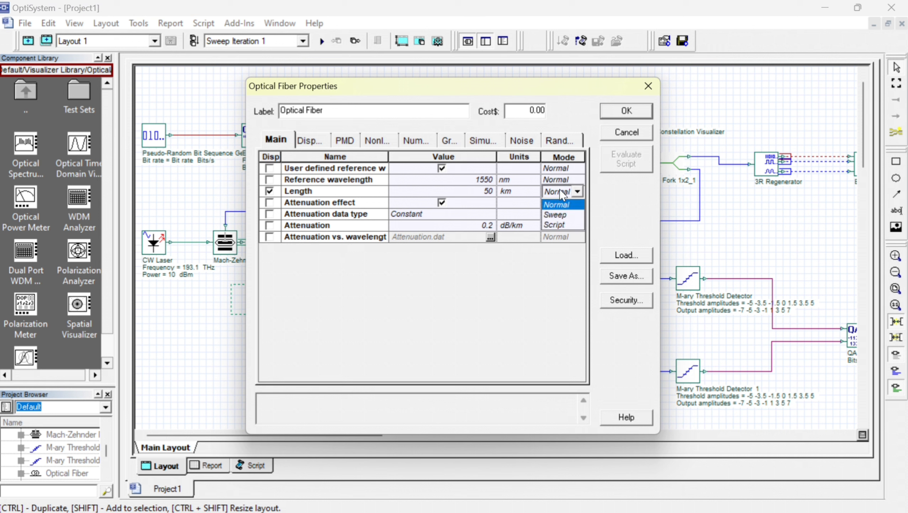
{"action": "left_click", "coordinate": [557, 214]}
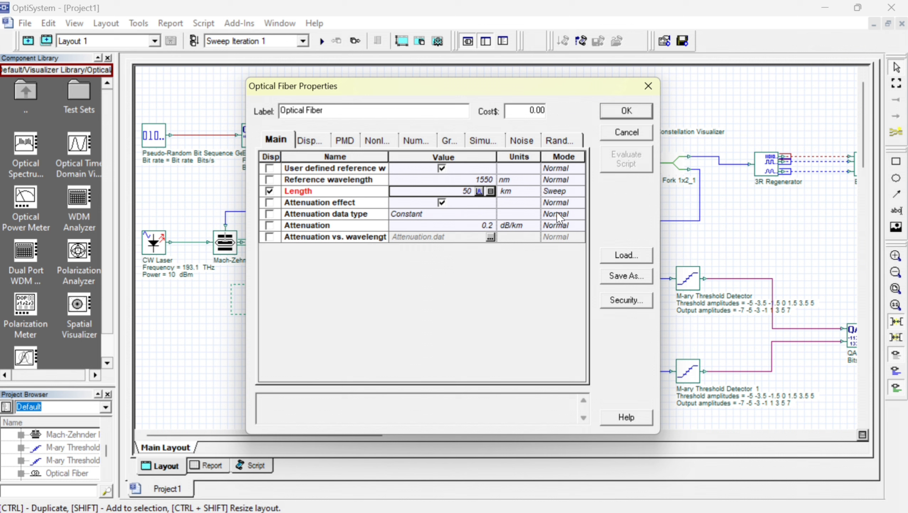
{"action": "left_click", "coordinate": [490, 190]}
{"action": "left_click", "coordinate": [512, 128]}
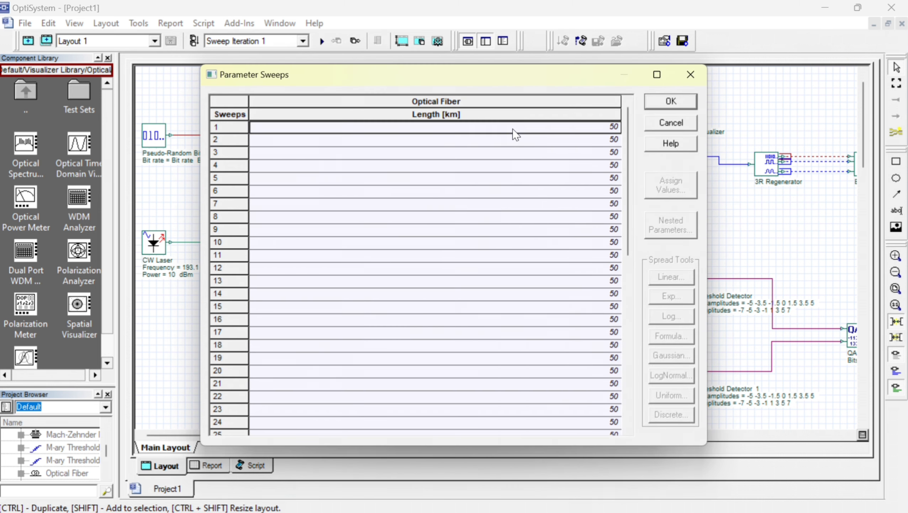
{"action": "left_click_drag", "start_coordinate": [512, 129], "coordinate": [514, 431]}
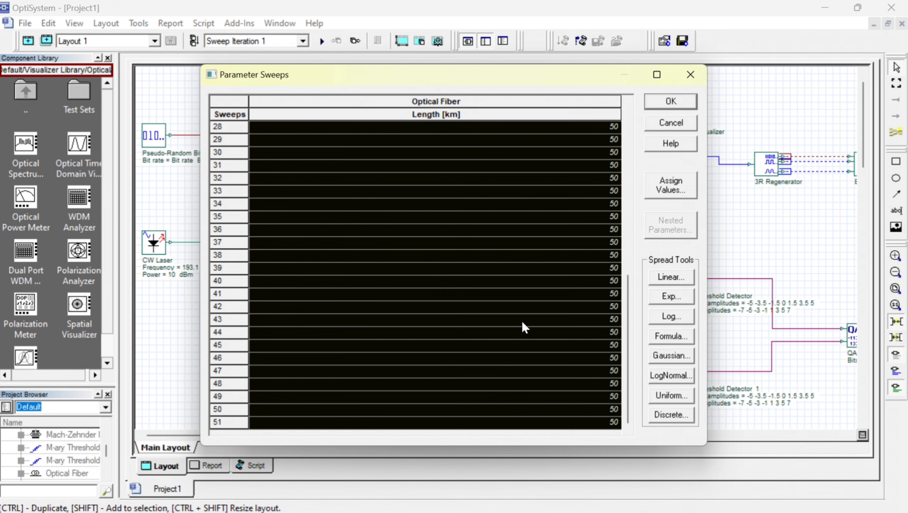
{"action": "key", "text": "super+v"}
{"action": "left_click", "coordinate": [711, 412]}
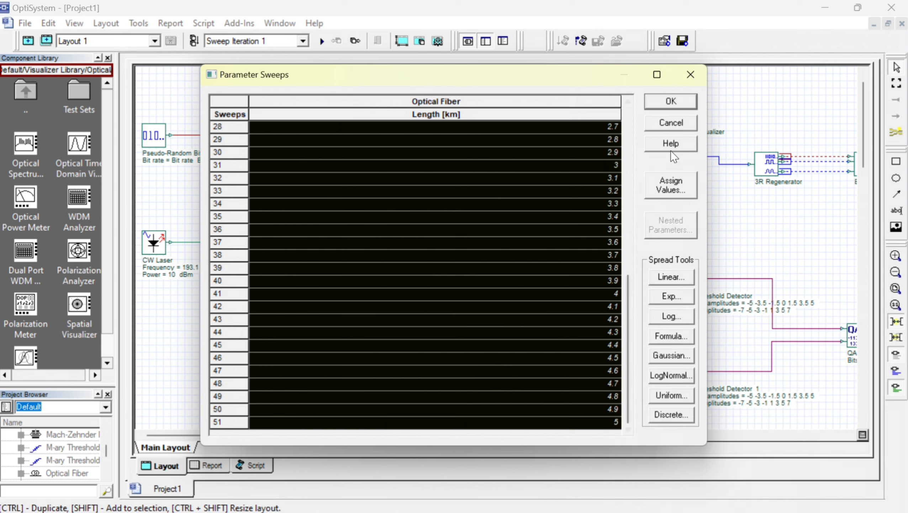
{"action": "left_click", "coordinate": [672, 99]}
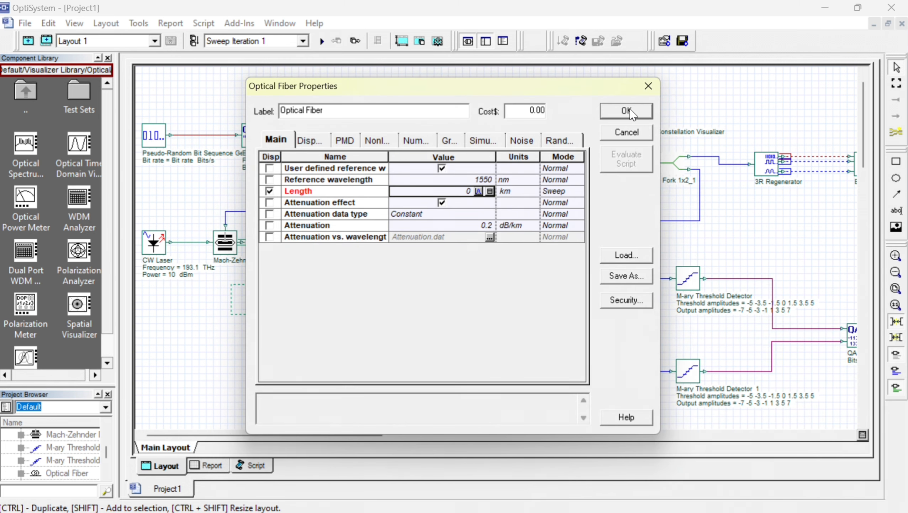
{"action": "left_click", "coordinate": [630, 112]}
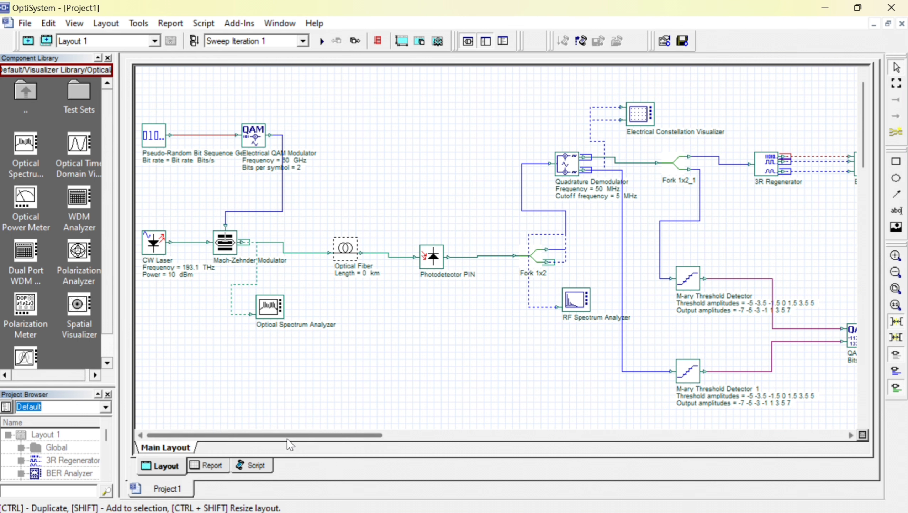
Set the Quadrature Demodulator's frequency to 60 GHz and its low pass filter cutoff frequency to 3 MHz
{"action": "left_click_drag", "start_coordinate": [359, 430], "coordinate": [430, 427]}
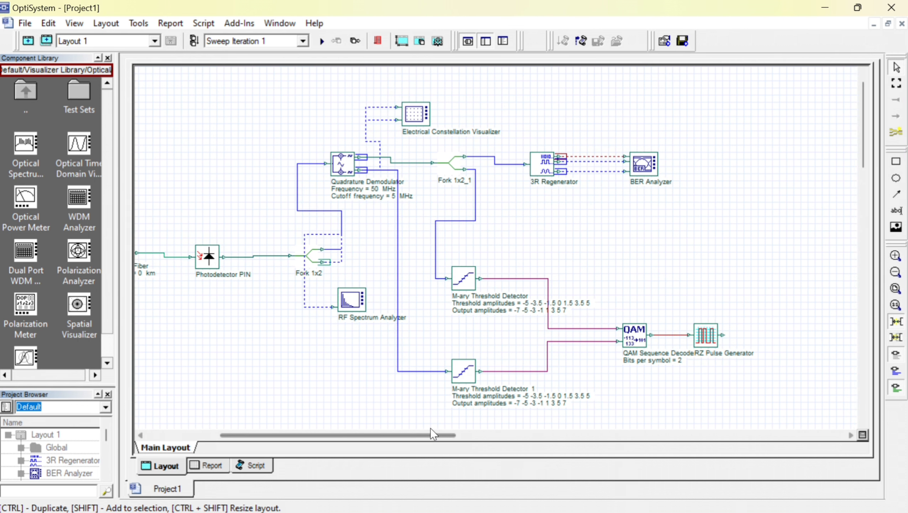
{"action": "double_click", "coordinate": [341, 163]}
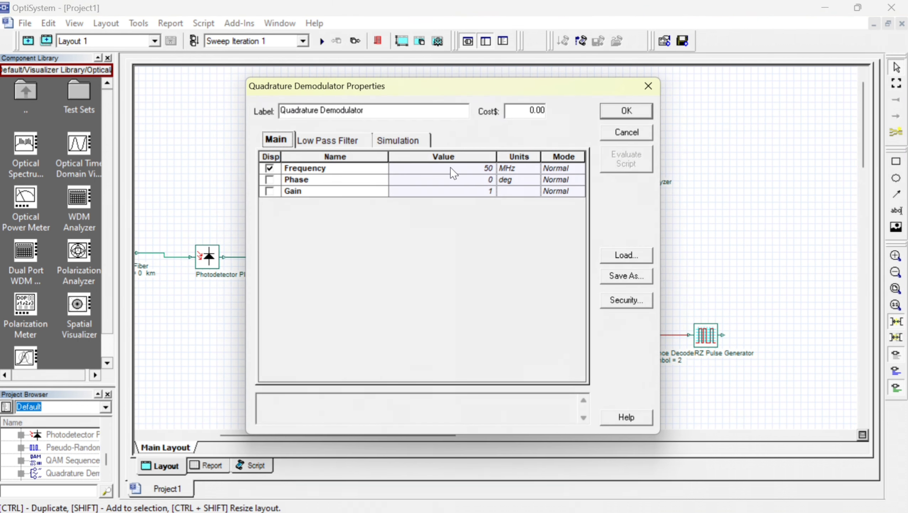
{"action": "left_click", "coordinate": [511, 166]}
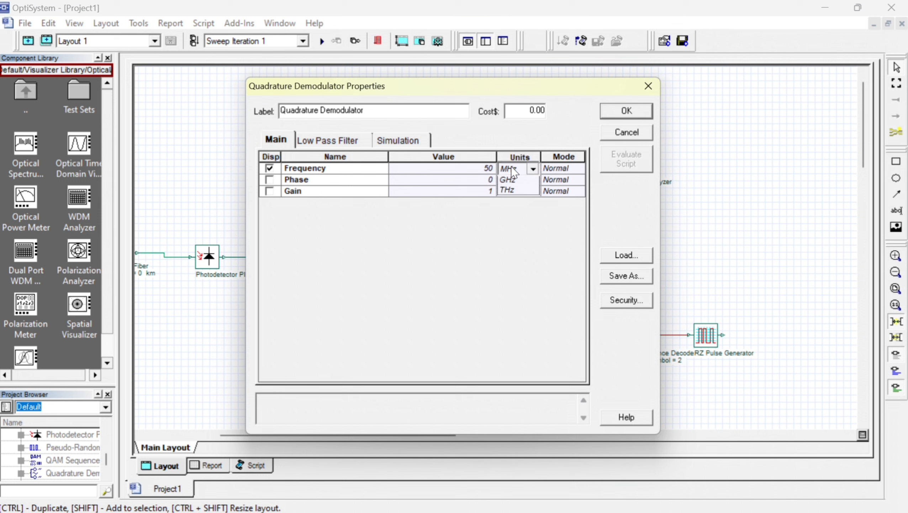
{"action": "left_click", "coordinate": [510, 203]}
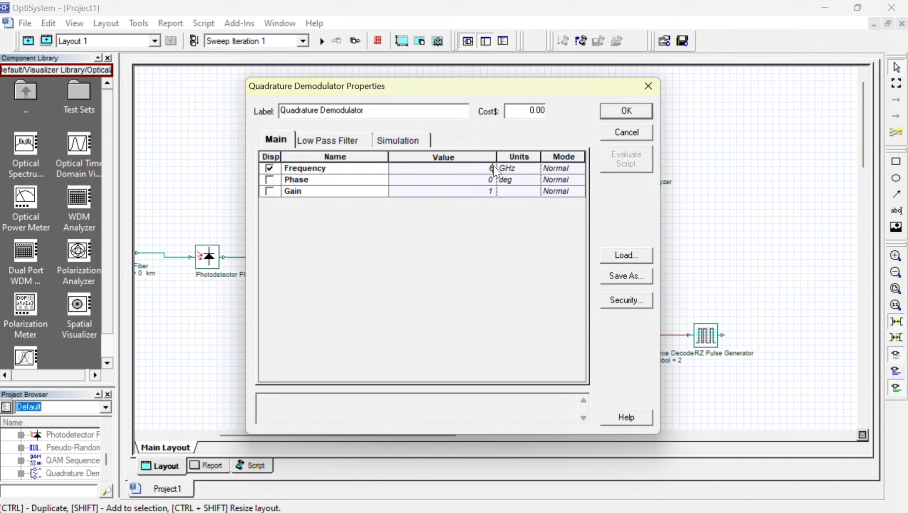
{"action": "left_click", "coordinate": [336, 140]}
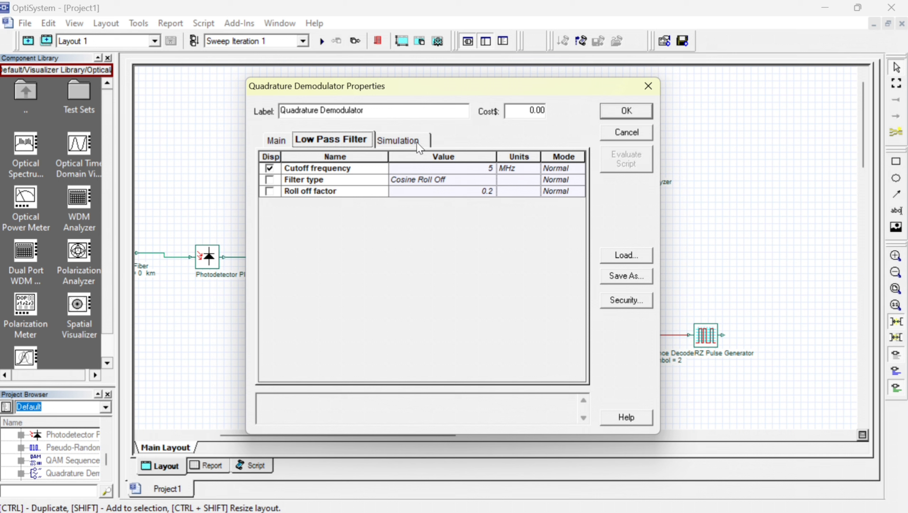
{"action": "left_click", "coordinate": [492, 169]}
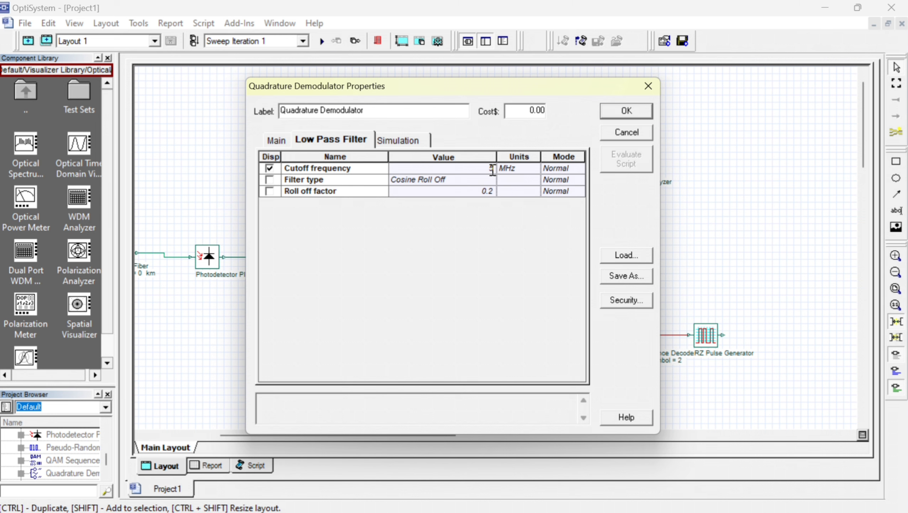
{"action": "key", "text": "BackSpace"}
{"action": "type", "text": "3"}
{"action": "key", "text": "Return"}
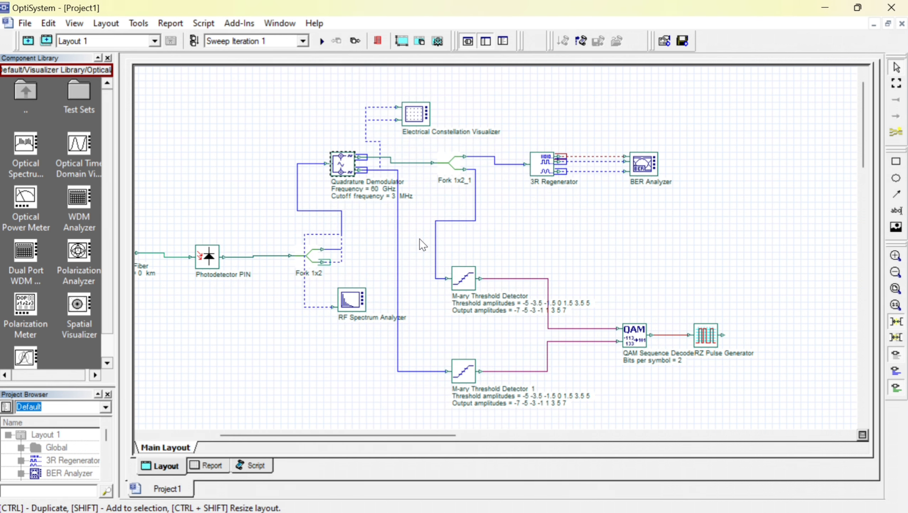
Change the reference bit rate script of the upper M-ary Threshold Detector to Bit rate/2
{"action": "double_click", "coordinate": [464, 284]}
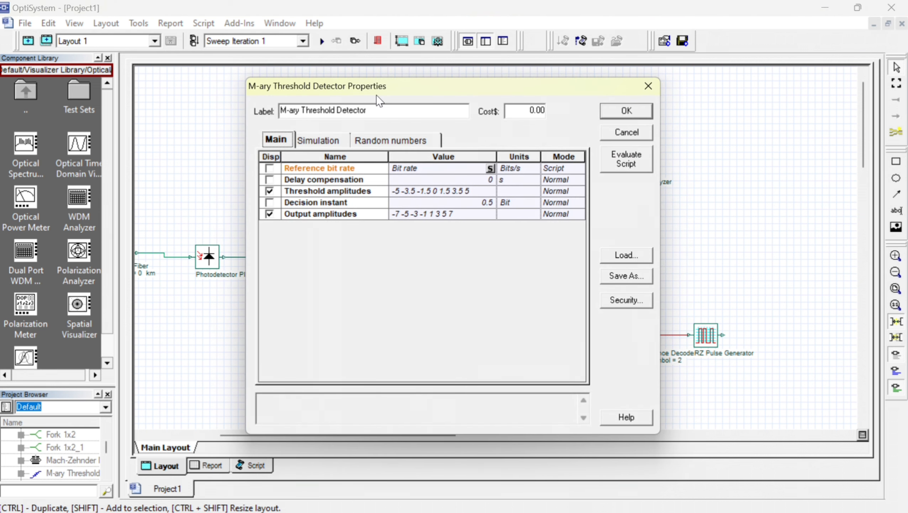
{"action": "left_click", "coordinate": [315, 139]}
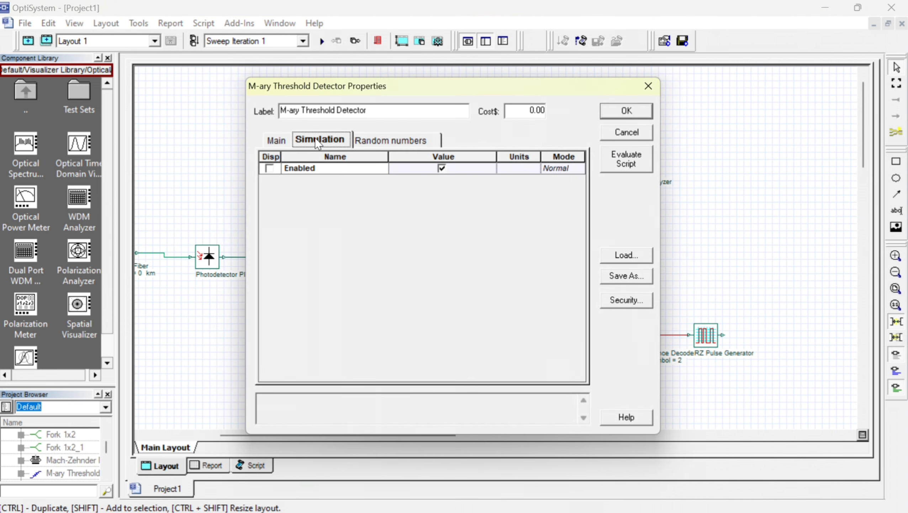
{"action": "left_click", "coordinate": [274, 137]}
{"action": "left_click", "coordinate": [490, 167]}
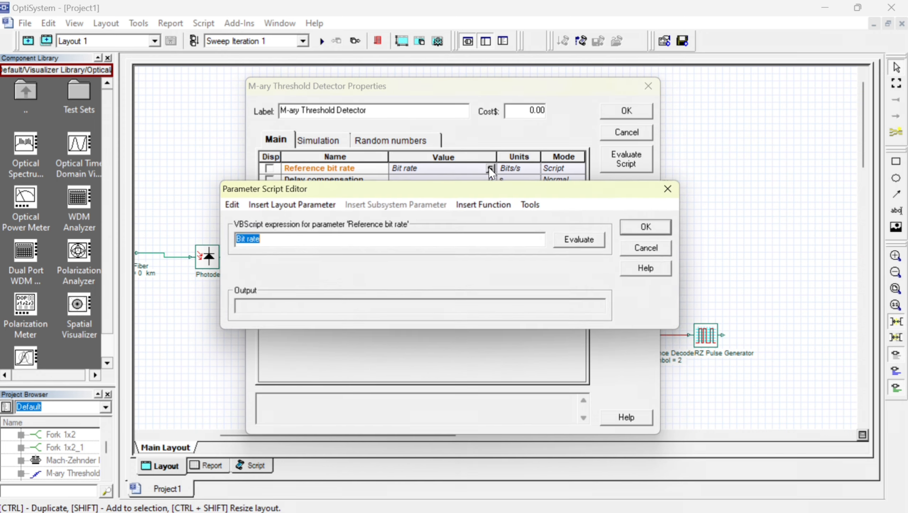
{"action": "left_click", "coordinate": [323, 246]}
{"action": "type", "text": "/2"}
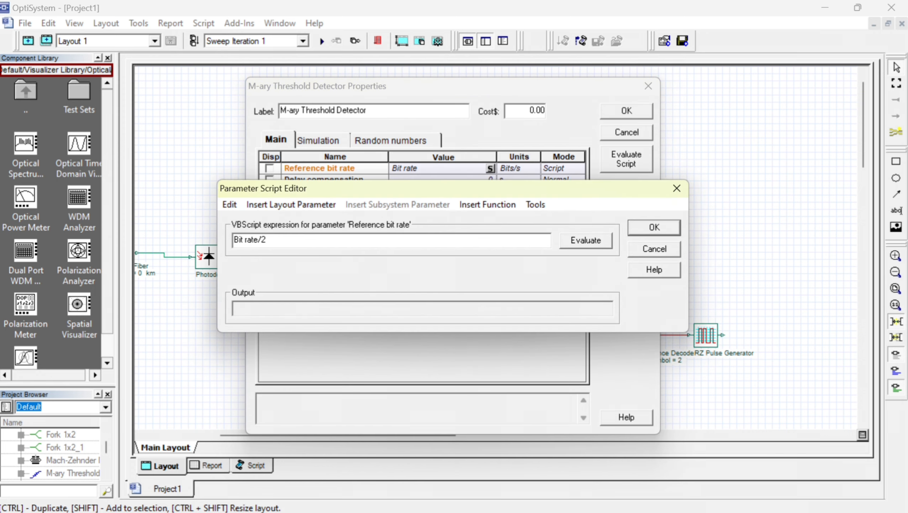
{"action": "key", "text": "Return"}
{"action": "key", "text": "Return"}
Change the reference bit rate script of M-ary Threshold Detector_1 to Bit rate/2
{"action": "double_click", "coordinate": [459, 373]}
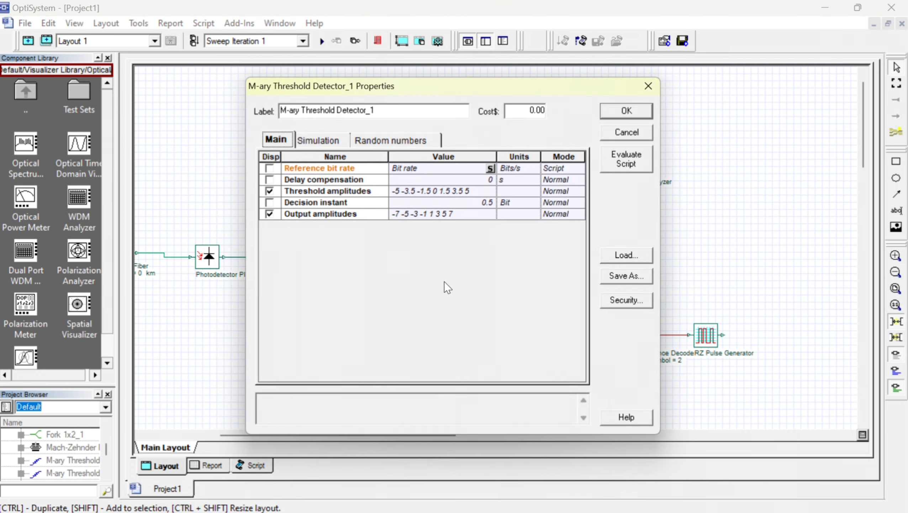
{"action": "left_click", "coordinate": [491, 169]}
{"action": "left_click", "coordinate": [387, 239]}
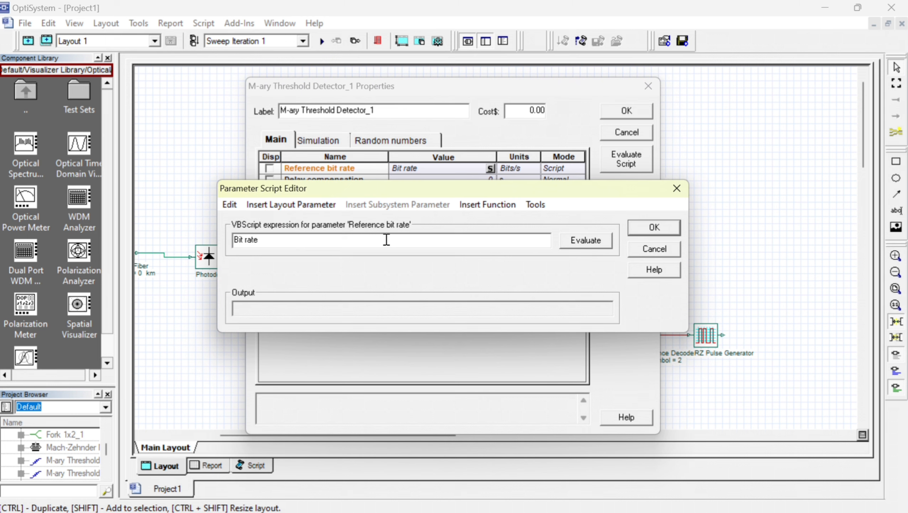
{"action": "type", "text": "/2"}
{"action": "key", "text": "Return"}
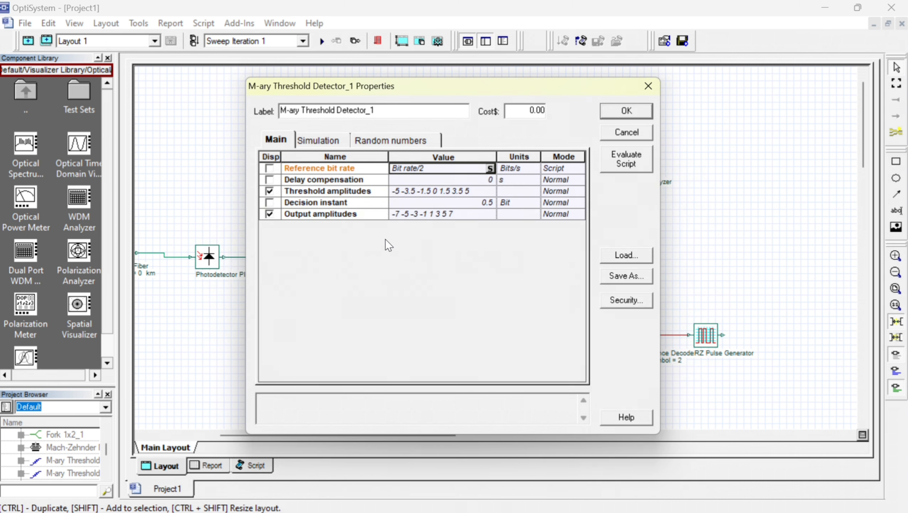
{"action": "key", "text": "Return"}
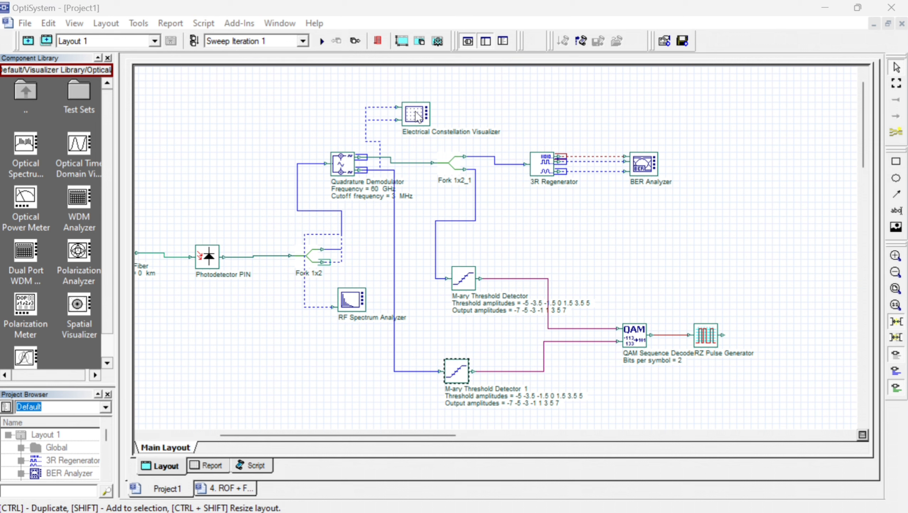
Change the Electrical Constellation Visualizer's reference bit rate script to Bit rate/2
{"action": "right_click", "coordinate": [418, 116]}
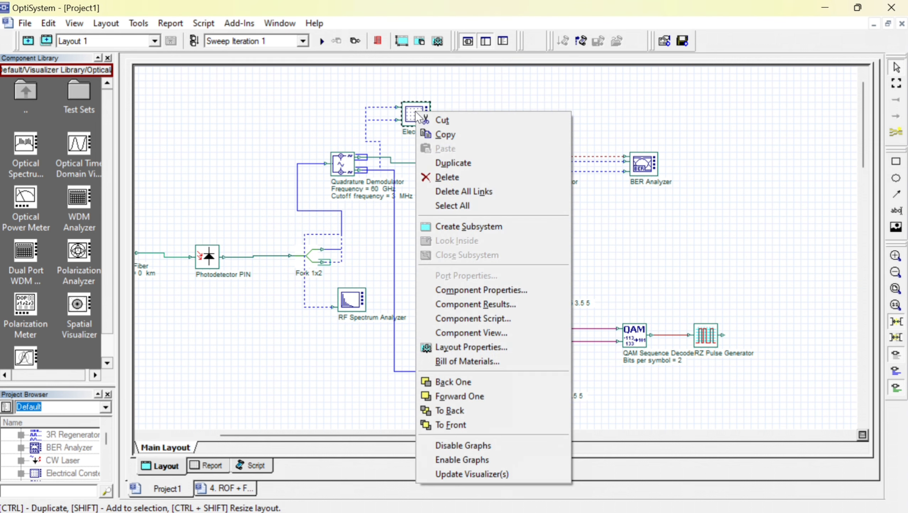
{"action": "left_click", "coordinate": [500, 290]}
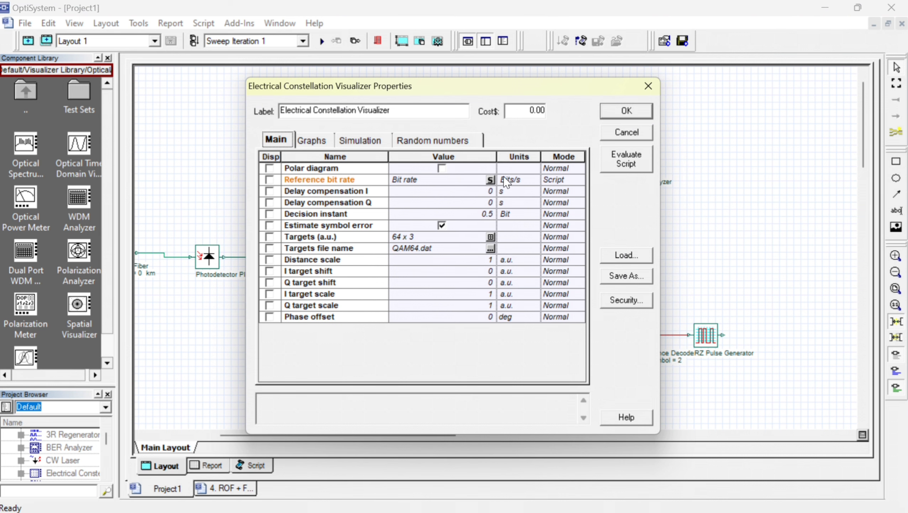
{"action": "left_click", "coordinate": [489, 184]}
{"action": "left_click", "coordinate": [491, 183]}
{"action": "left_click", "coordinate": [317, 240]}
{"action": "type", "text": "/2"}
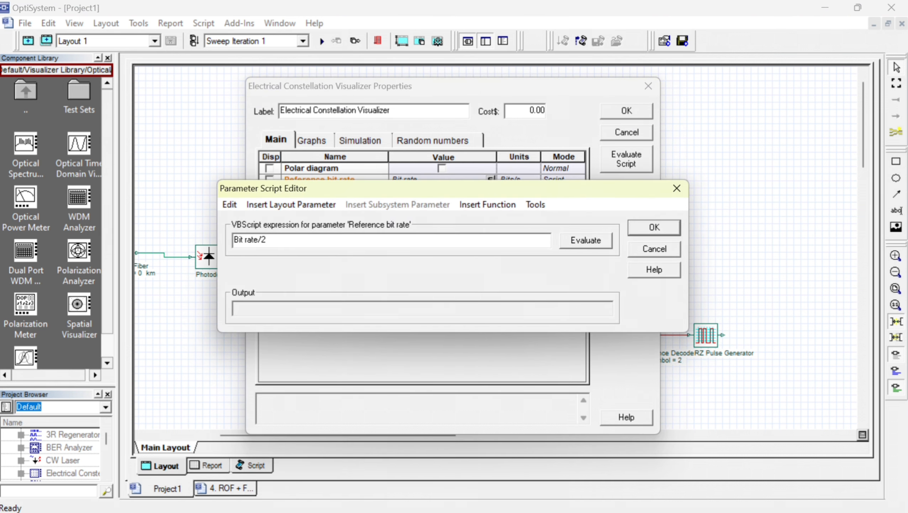
{"action": "key", "text": "Return"}
{"action": "key", "text": "Return"}
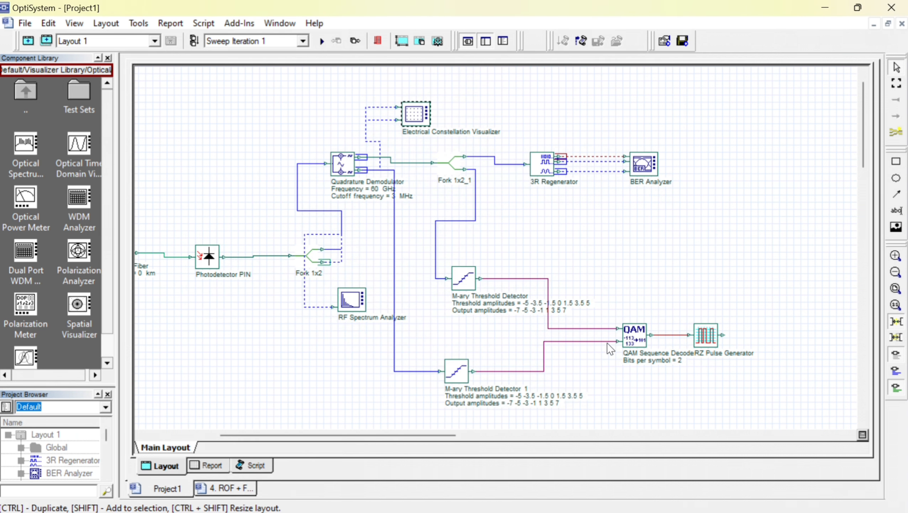
Check the bits per symbol setting in the QAM Sequence Decoder's properties
{"action": "double_click", "coordinate": [638, 340]}
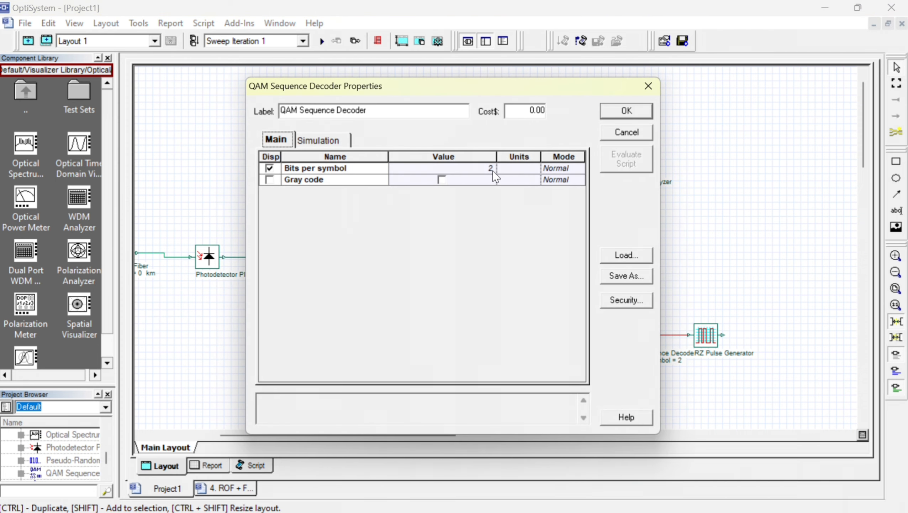
{"action": "left_click", "coordinate": [628, 111]}
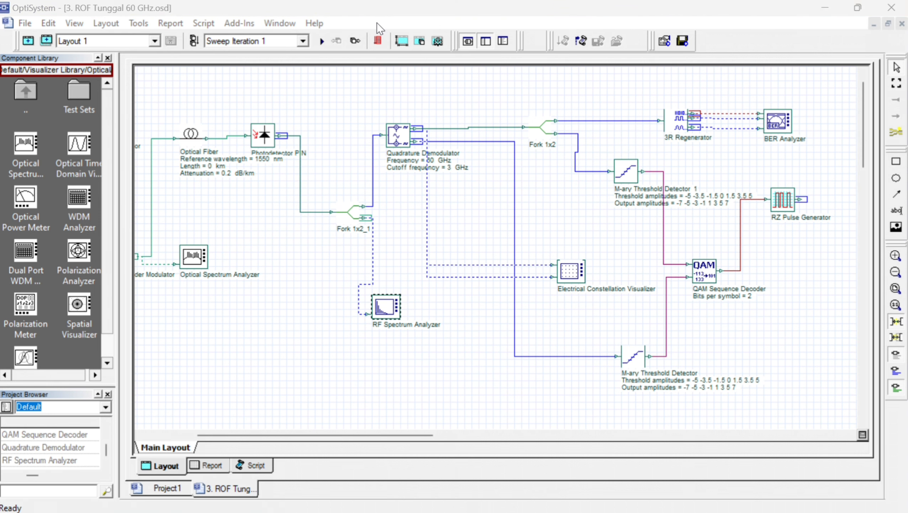
Calculate the whole project for 3. ROF Tunggal 60 GHz.osd and close the calculation window
{"action": "left_click", "coordinate": [322, 41]}
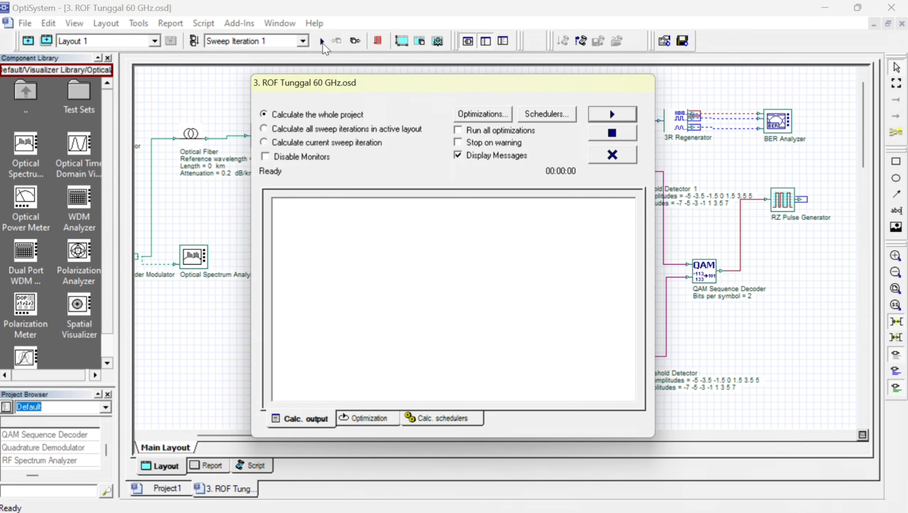
{"action": "left_click", "coordinate": [610, 118]}
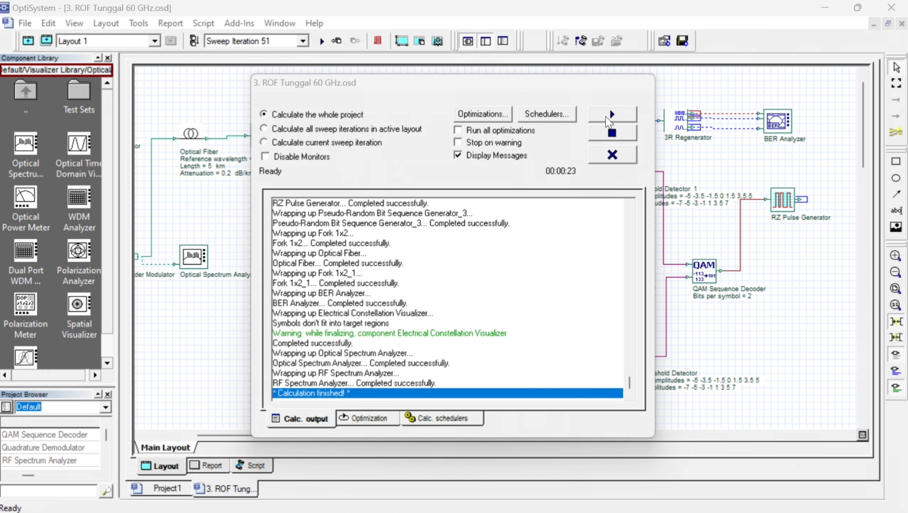
{"action": "left_click", "coordinate": [612, 155]}
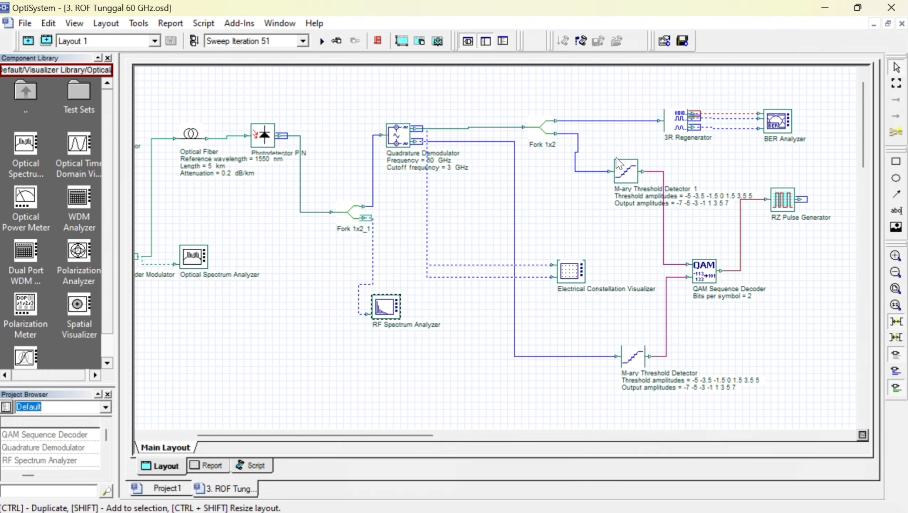
Open the RF Spectrum Analyzer, show its info window, and place a marker on the peak at about 60 GHz and -45 dBm
{"action": "double_click", "coordinate": [389, 312]}
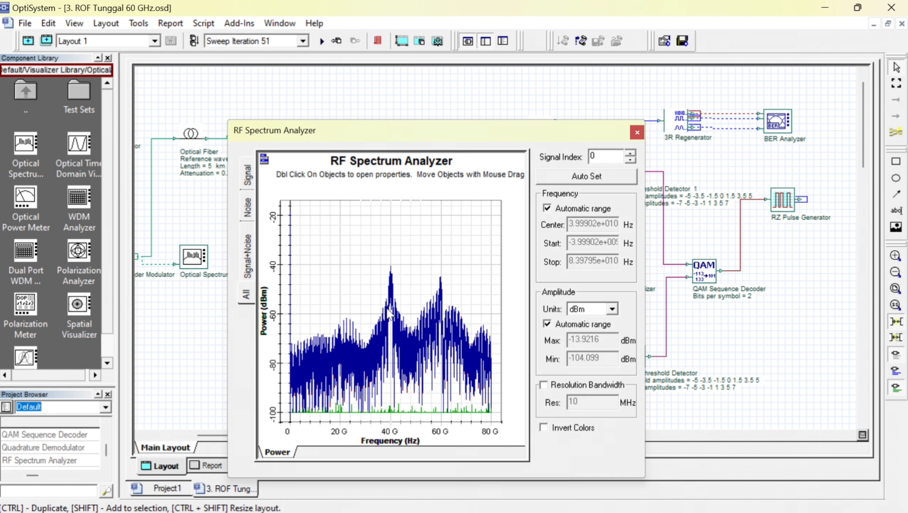
{"action": "left_click_drag", "start_coordinate": [494, 127], "coordinate": [441, 122]}
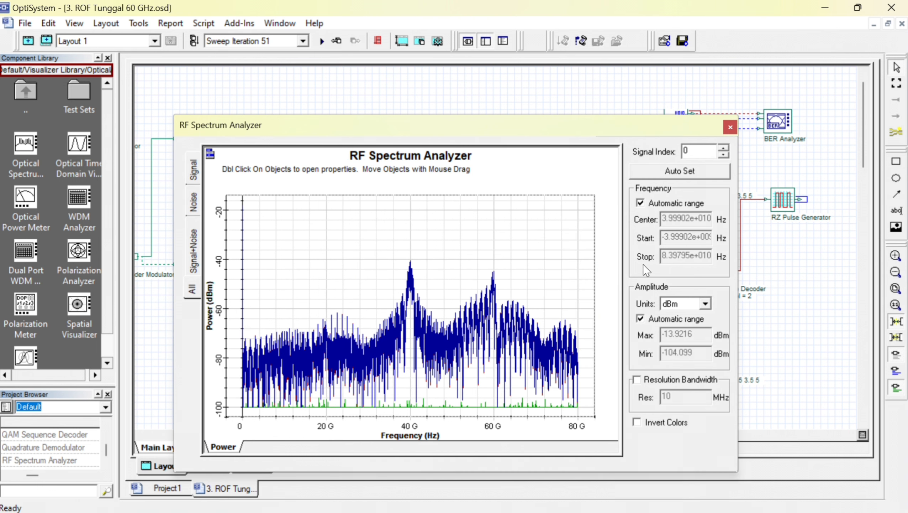
{"action": "right_click", "coordinate": [603, 256]}
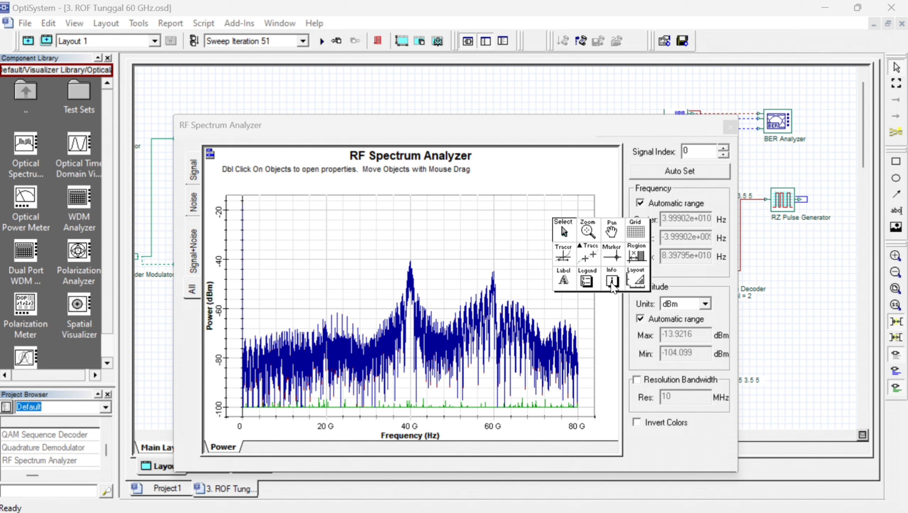
{"action": "left_click", "coordinate": [611, 285]}
{"action": "right_click", "coordinate": [510, 250]}
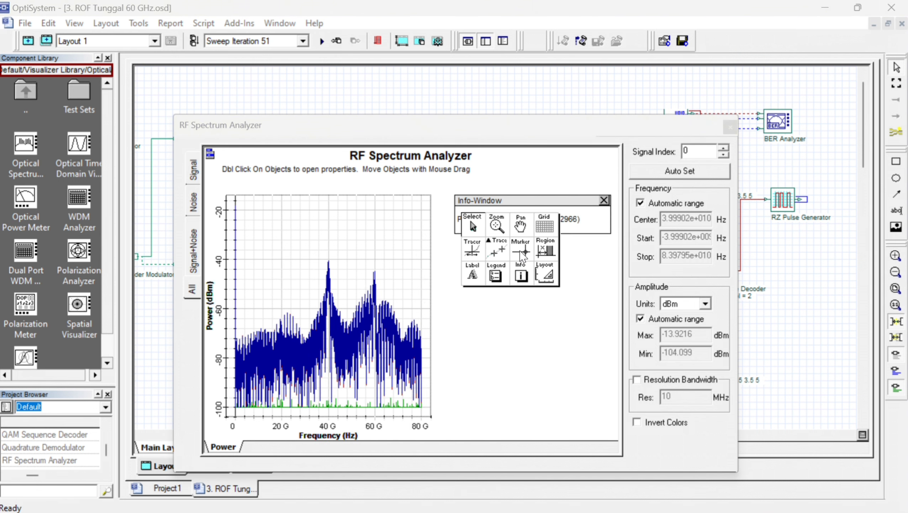
{"action": "left_click", "coordinate": [522, 256]}
{"action": "left_click", "coordinate": [388, 259]}
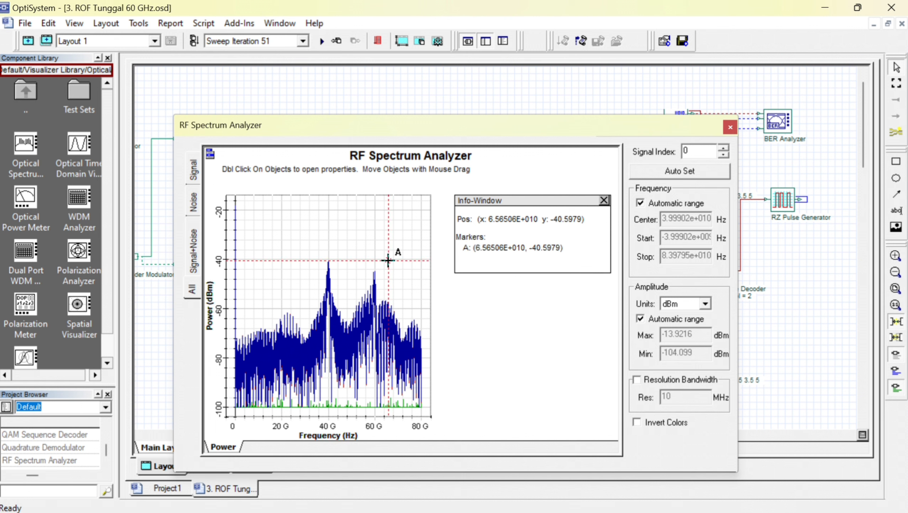
{"action": "mouse_move", "coordinate": [402, 262]}
{"action": "left_mouse_down"}
{"action": "mouse_move", "coordinate": [406, 272]}
{"action": "mouse_move", "coordinate": [375, 285]}
{"action": "left_mouse_up"}
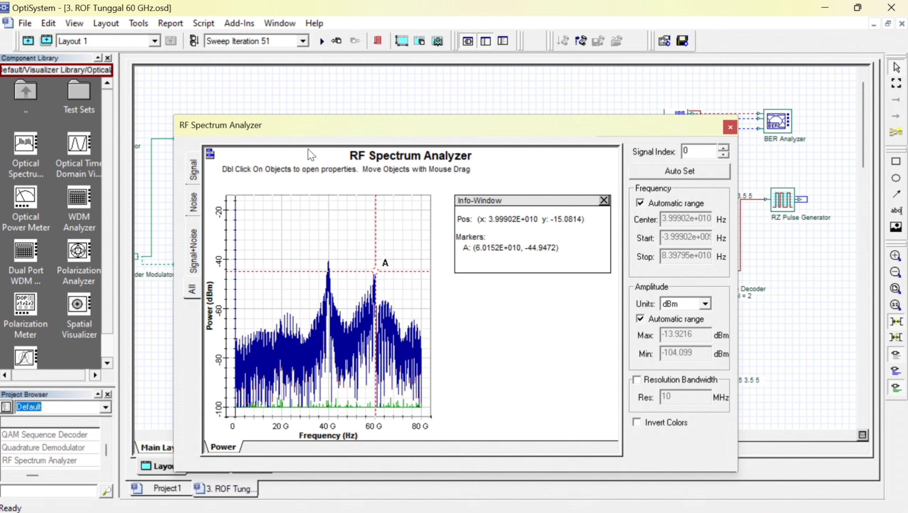
Step the RF spectrum backwards through the sweep iterations to Sweep Iteration 35
{"action": "left_click", "coordinate": [337, 41]}
{"action": "left_click", "coordinate": [337, 41]}
{"action": "left_click", "coordinate": [337, 41]}
{"action": "left_click", "coordinate": [337, 40]}
{"action": "left_click", "coordinate": [337, 41]}
{"action": "left_click", "coordinate": [337, 41]}
{"action": "left_click", "coordinate": [337, 41]}
{"action": "left_click", "coordinate": [337, 41]}
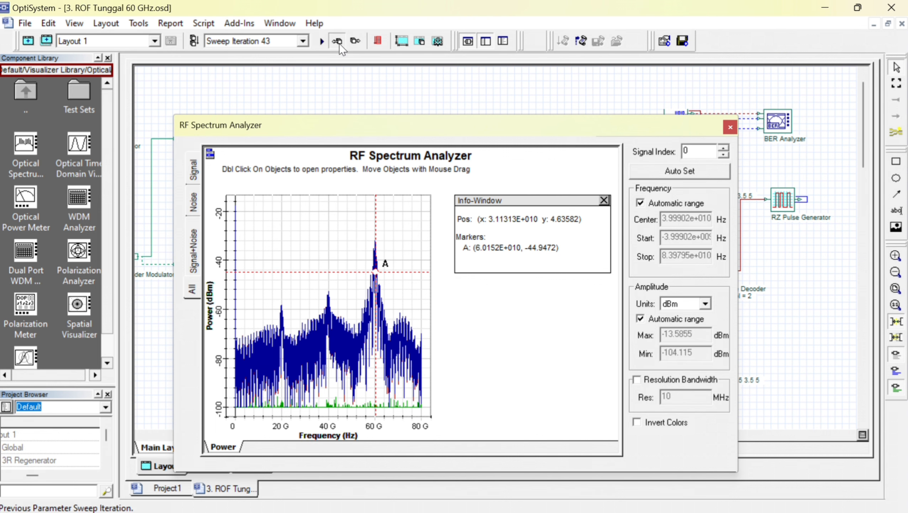
Switch to Sweep Iteration 1 and raise marker A's level to the 60 GHz peak, at about -30 dBm
{"action": "left_click", "coordinate": [303, 40]}
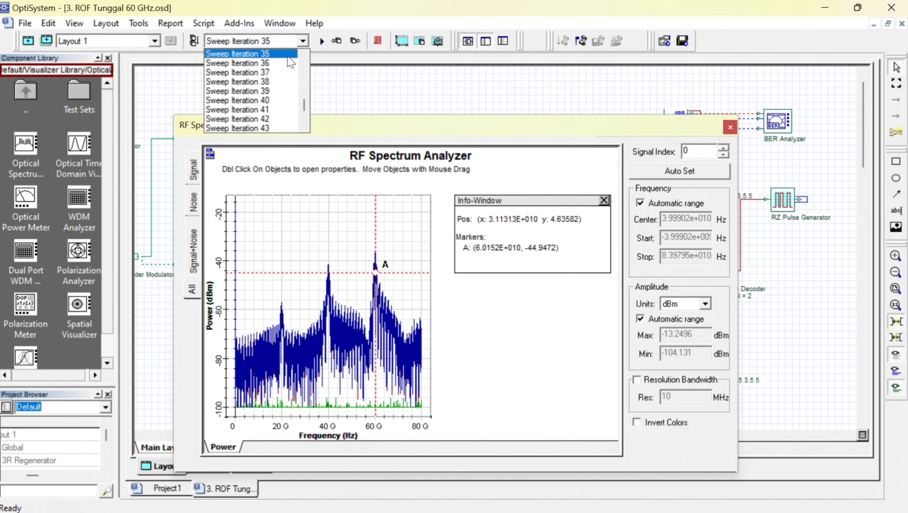
{"action": "scroll", "coordinate": [245, 112], "scroll_direction": "up", "scroll_amount": 11}
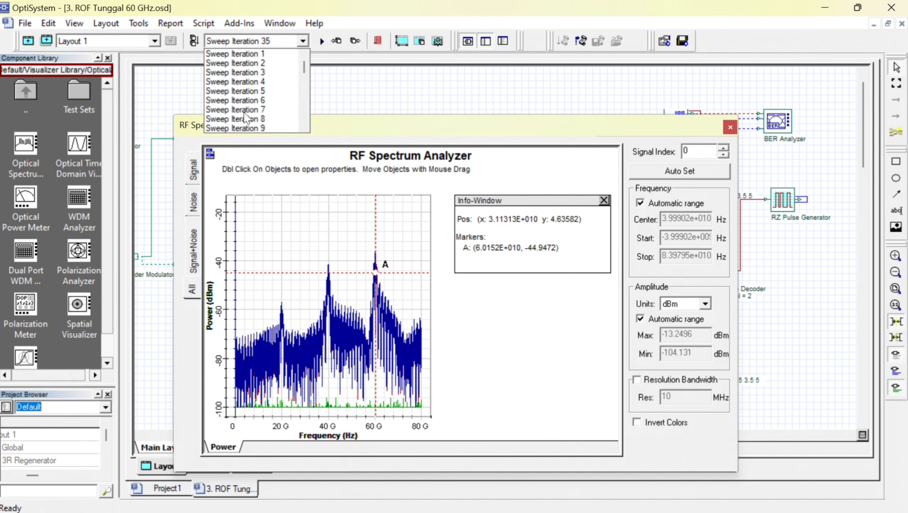
{"action": "left_click", "coordinate": [275, 53]}
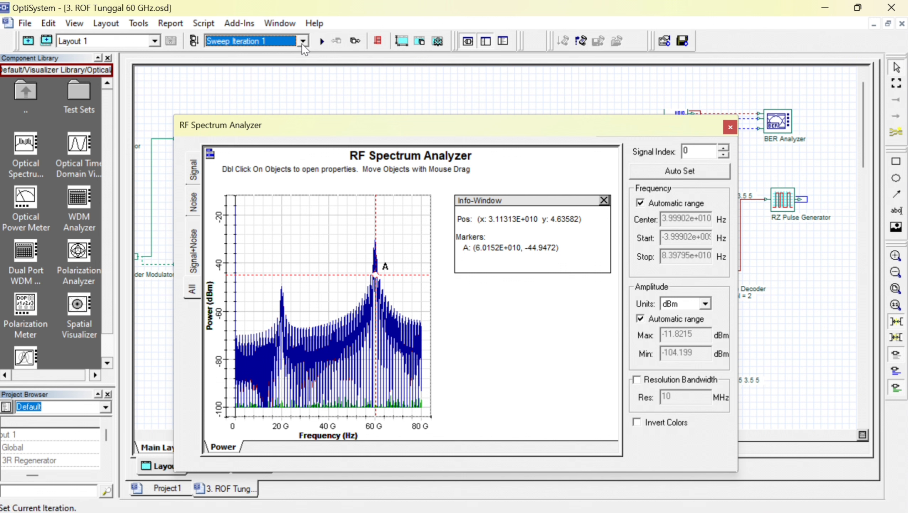
{"action": "left_click_drag", "start_coordinate": [396, 274], "coordinate": [406, 239]}
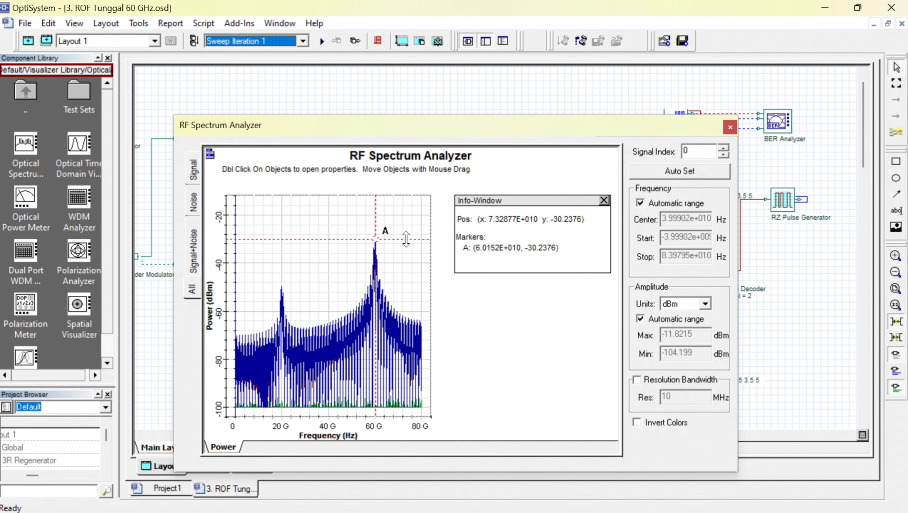
View the RF spectrum for Sweep Iteration 2 and close the analyzer
{"action": "left_click", "coordinate": [302, 41]}
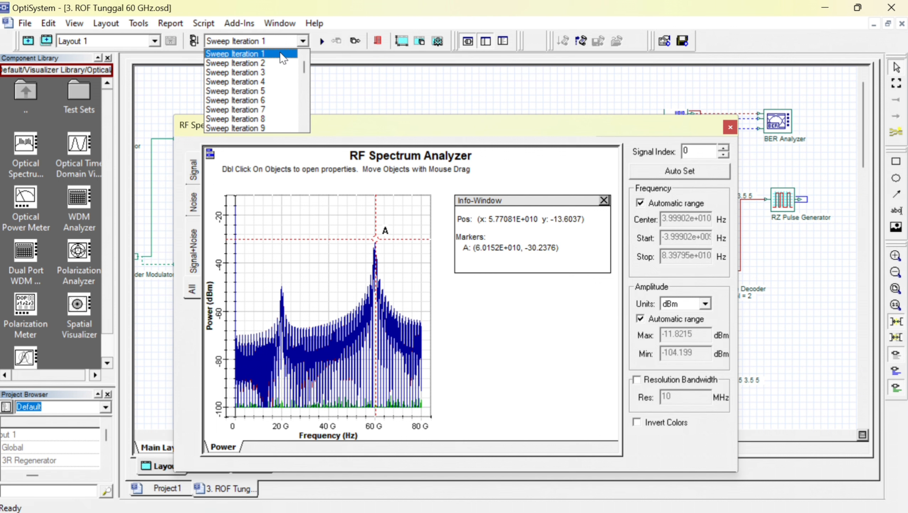
{"action": "left_click", "coordinate": [285, 63]}
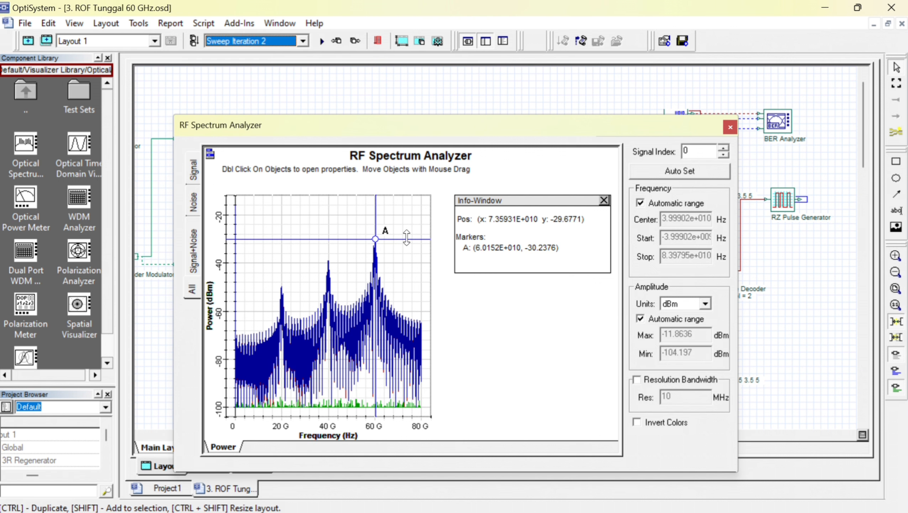
{"action": "left_click", "coordinate": [730, 127]}
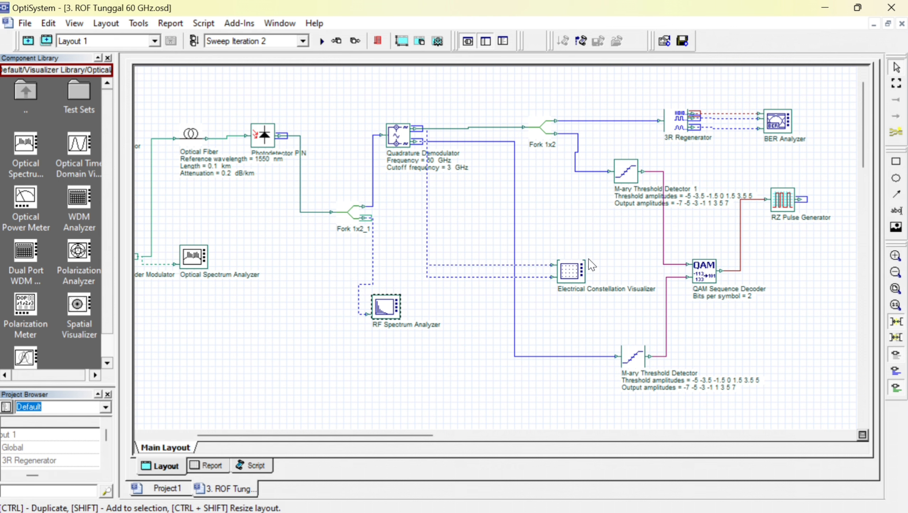
Examine the Electrical Constellation Visualizer from Sweep Iteration 1 through Sweep Iteration 13, and close it
{"action": "left_click", "coordinate": [338, 41]}
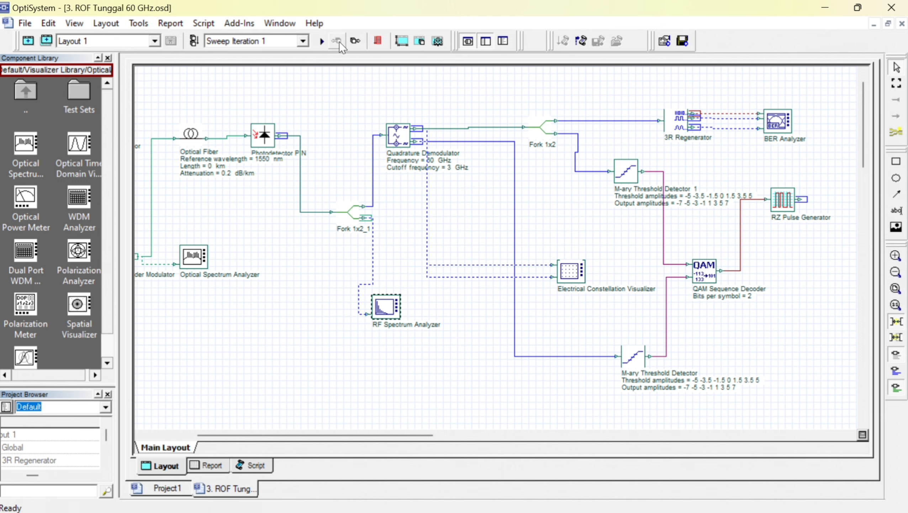
{"action": "double_click", "coordinate": [573, 275]}
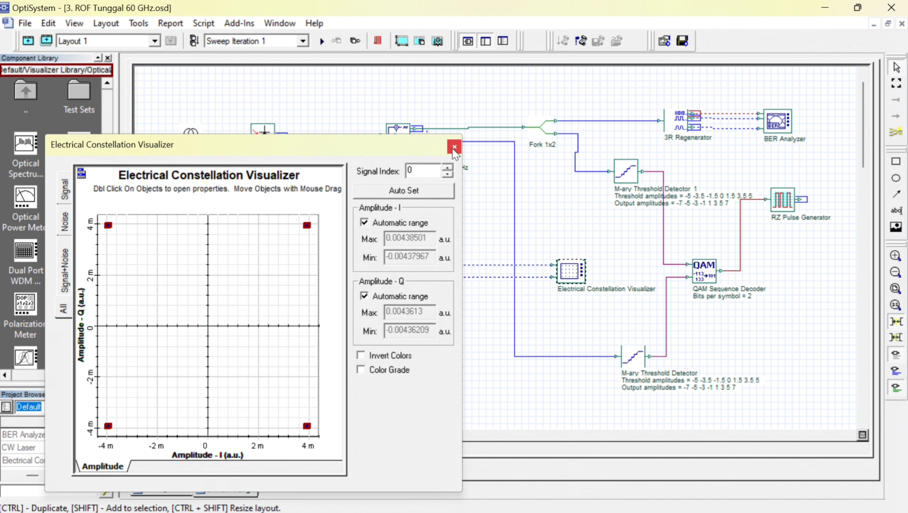
{"action": "left_click", "coordinate": [354, 42]}
{"action": "left_click", "coordinate": [354, 42]}
{"action": "left_click", "coordinate": [355, 42]}
{"action": "left_click", "coordinate": [355, 42]}
{"action": "left_click", "coordinate": [355, 42]}
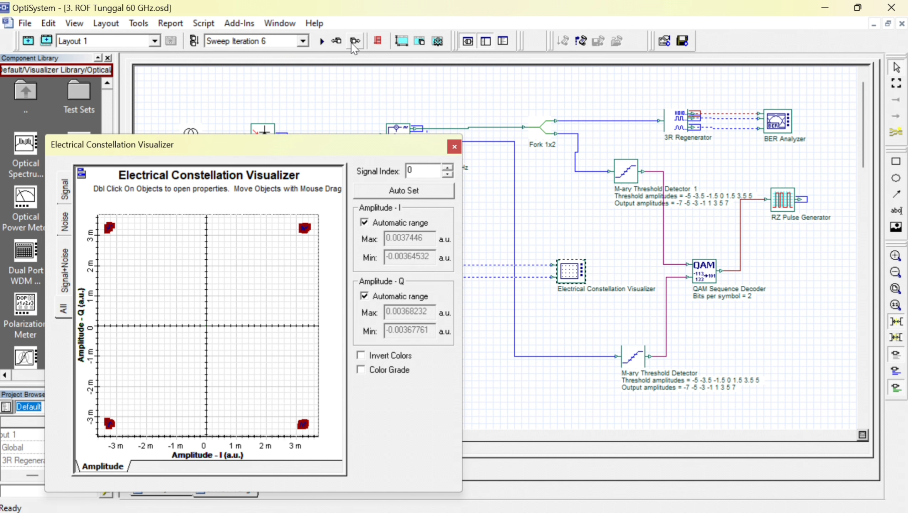
{"action": "left_click", "coordinate": [355, 41]}
{"action": "left_click", "coordinate": [354, 42]}
{"action": "left_click", "coordinate": [354, 42]}
{"action": "left_click", "coordinate": [355, 42]}
{"action": "left_click", "coordinate": [355, 42]}
{"action": "left_click", "coordinate": [355, 42]}
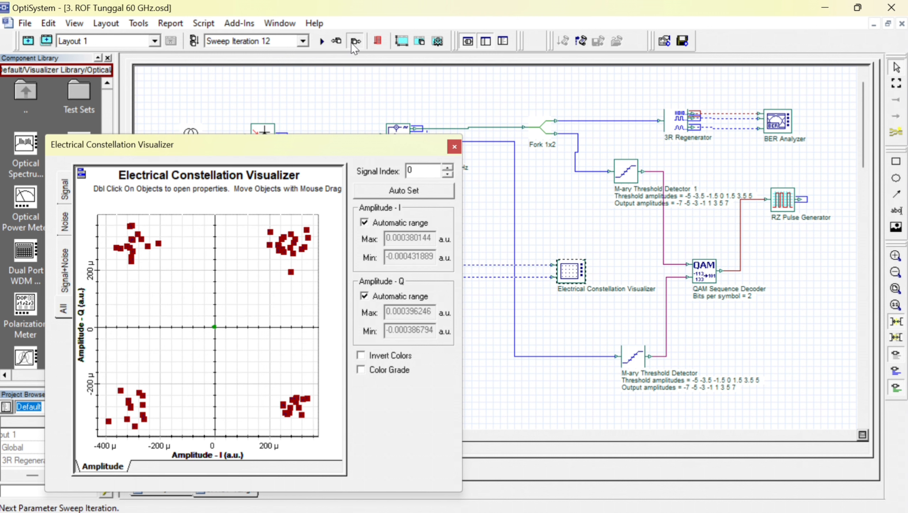
{"action": "left_click", "coordinate": [354, 42]}
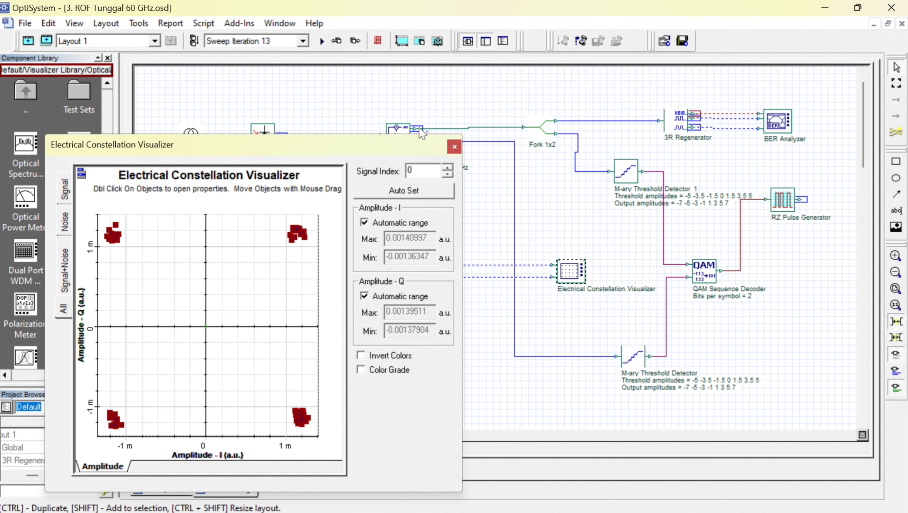
{"action": "left_click", "coordinate": [455, 146]}
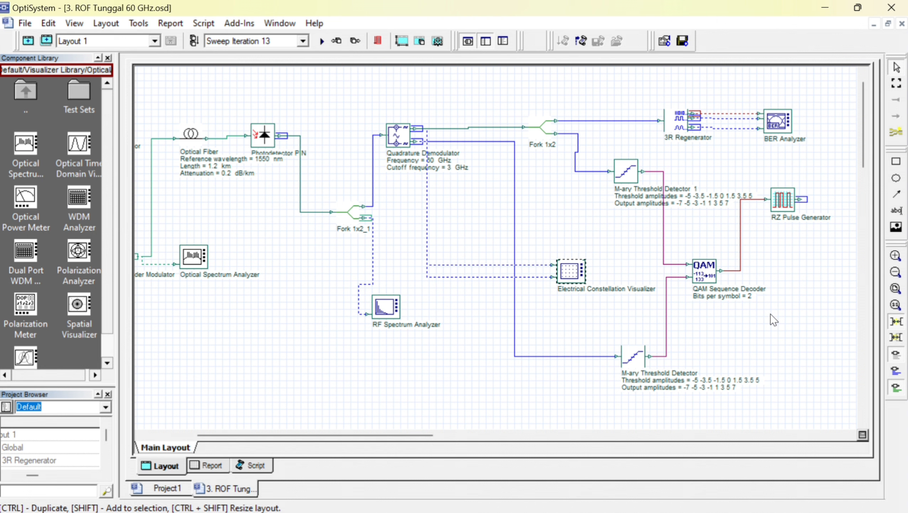
Examine the BER Analyzer's eye diagram and Q factor from Sweep Iteration 13 back to Sweep Iteration 1, and close it
{"action": "double_click", "coordinate": [788, 125]}
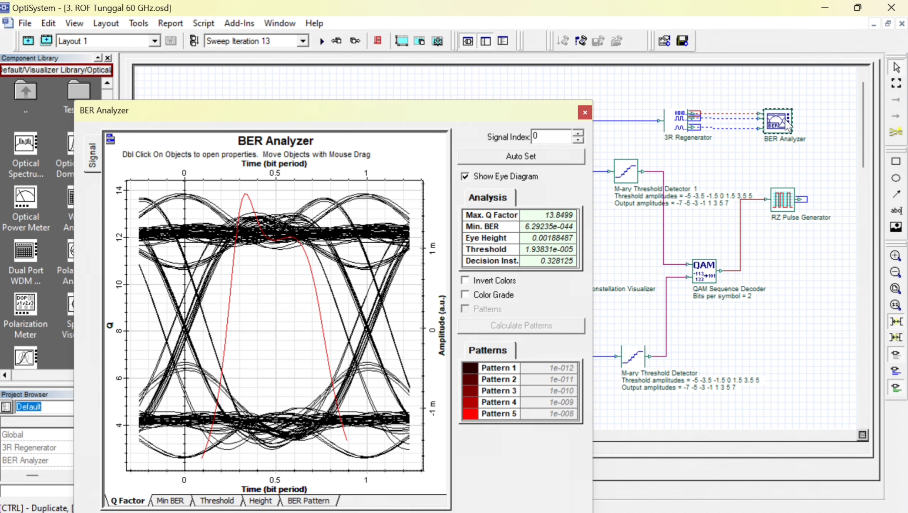
{"action": "left_click", "coordinate": [338, 41]}
{"action": "left_click", "coordinate": [338, 41]}
{"action": "left_click", "coordinate": [338, 41]}
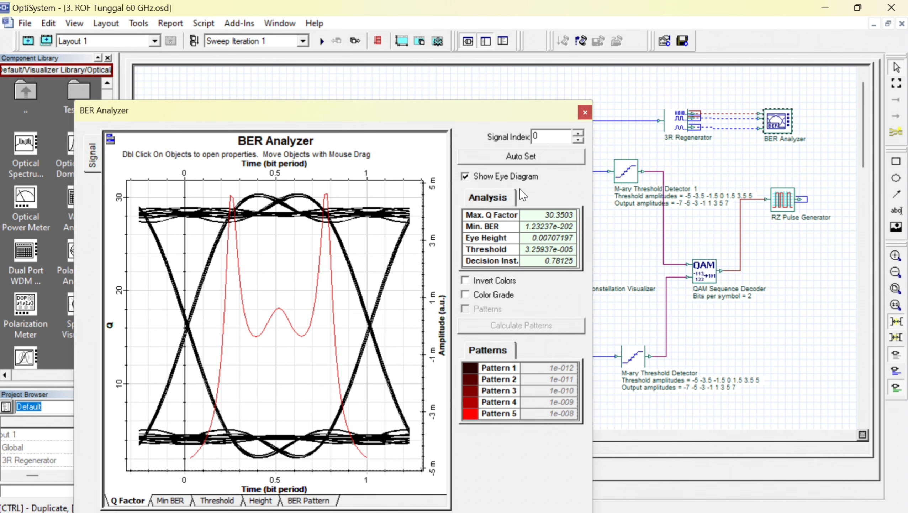
{"action": "left_click", "coordinate": [585, 114]}
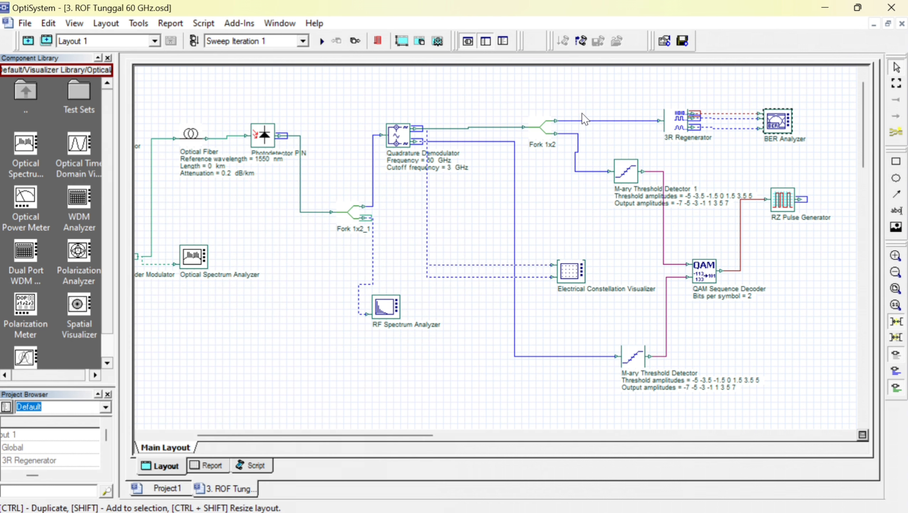
Search the whole component library for "fiber bragg grating" and open the library folder of the Fiber Bragg Grating component
{"action": "left_click_drag", "start_coordinate": [345, 434], "coordinate": [285, 434]}
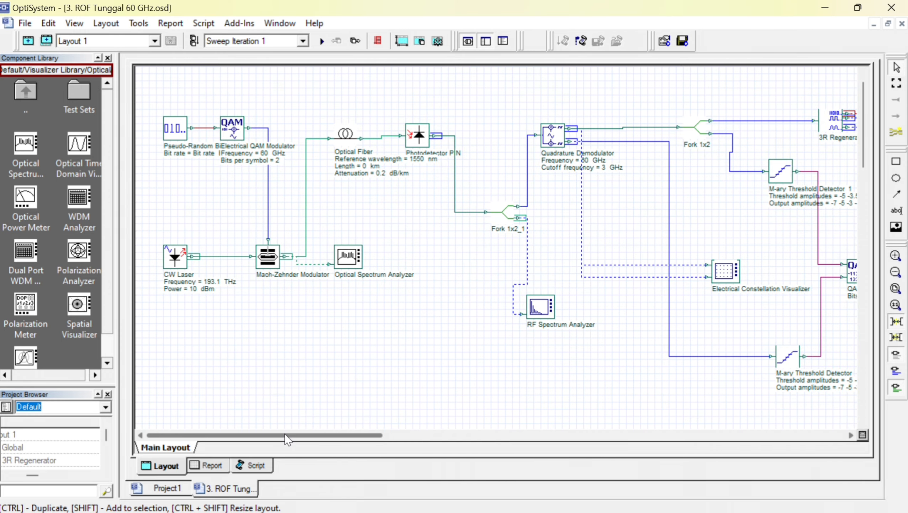
{"action": "scroll", "coordinate": [392, 326], "scroll_direction": "up", "scroll_amount": 1}
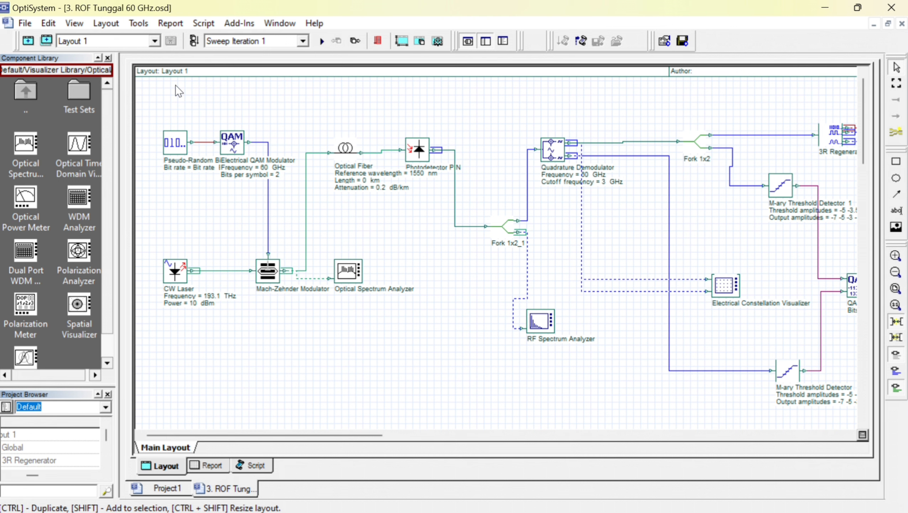
{"action": "double_click", "coordinate": [29, 90]}
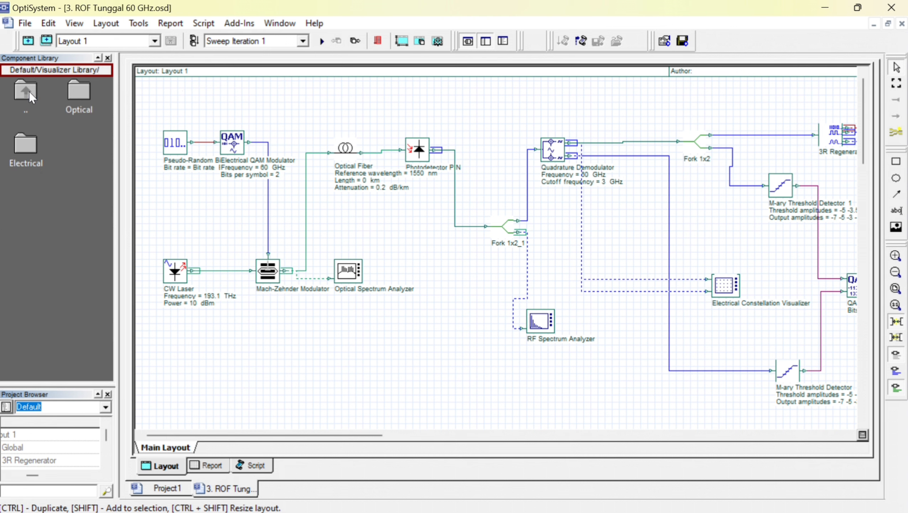
{"action": "right_click", "coordinate": [64, 159]}
{"action": "left_click", "coordinate": [108, 181]}
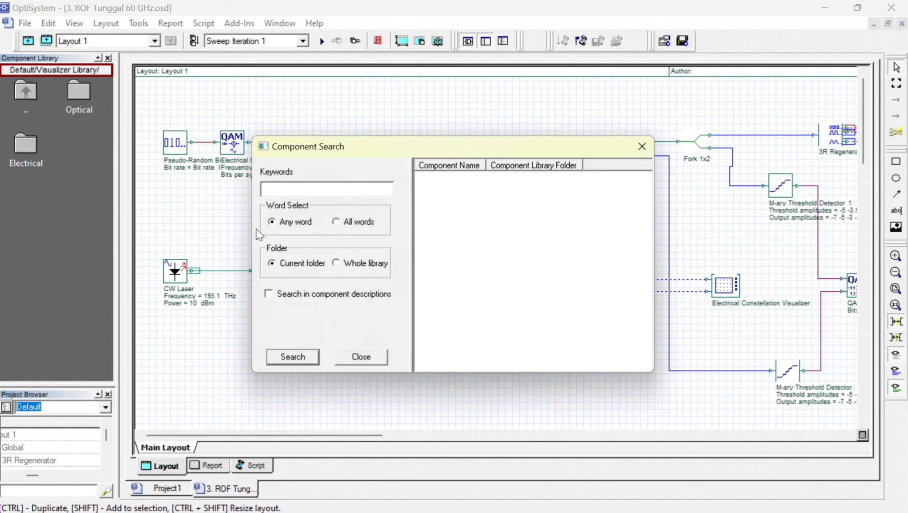
{"action": "left_click", "coordinate": [304, 190]}
{"action": "type", "text": "fiber bragg grating"}
{"action": "left_click", "coordinate": [291, 353]}
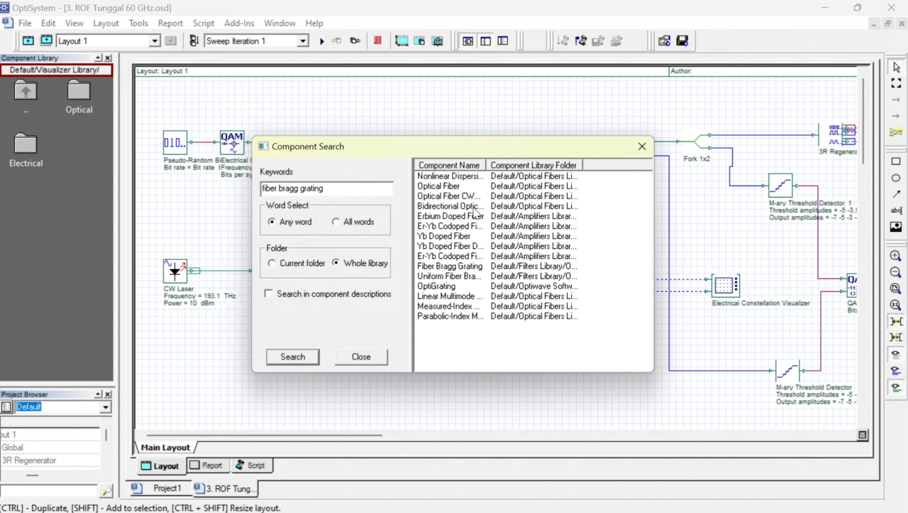
{"action": "double_click", "coordinate": [461, 265]}
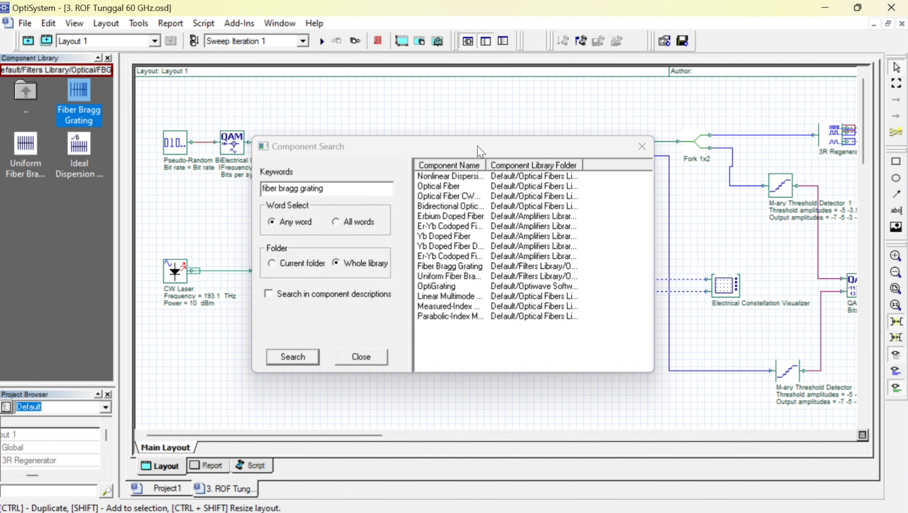
Place an Ideal Dispersion Compensation FBG above the Optical Fiber in the layout and close the component search
{"action": "left_click_drag", "start_coordinate": [389, 145], "coordinate": [342, 267]}
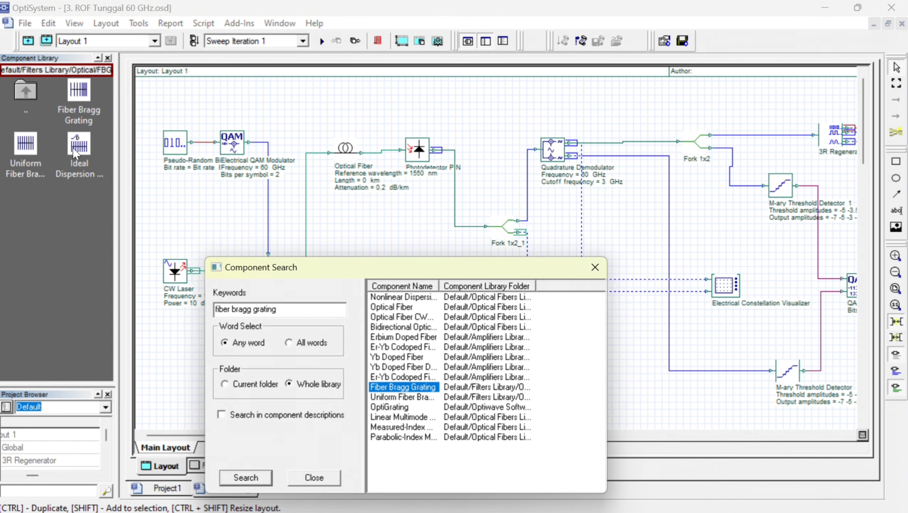
{"action": "left_click_drag", "start_coordinate": [76, 154], "coordinate": [316, 104]}
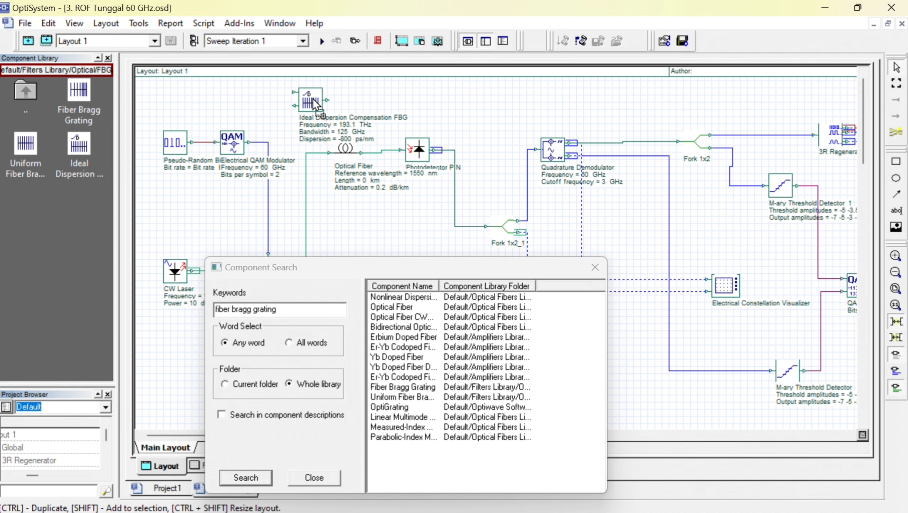
{"action": "left_click", "coordinate": [594, 260]}
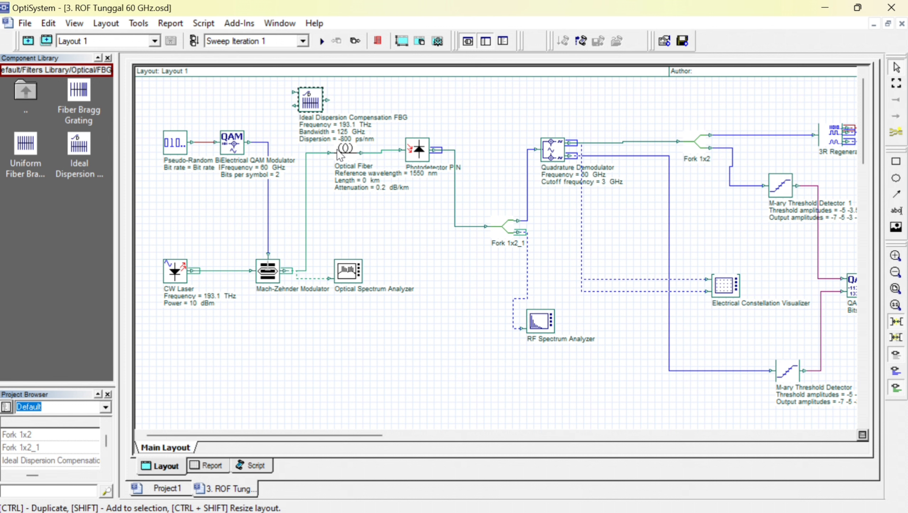
Replace the direct link between the Mach-Zehnder Modulator and Optical Fiber with connections through the Ideal Dispersion Compensation FBG, placed between them
{"action": "left_click", "coordinate": [305, 170]}
{"action": "key", "text": "Delete"}
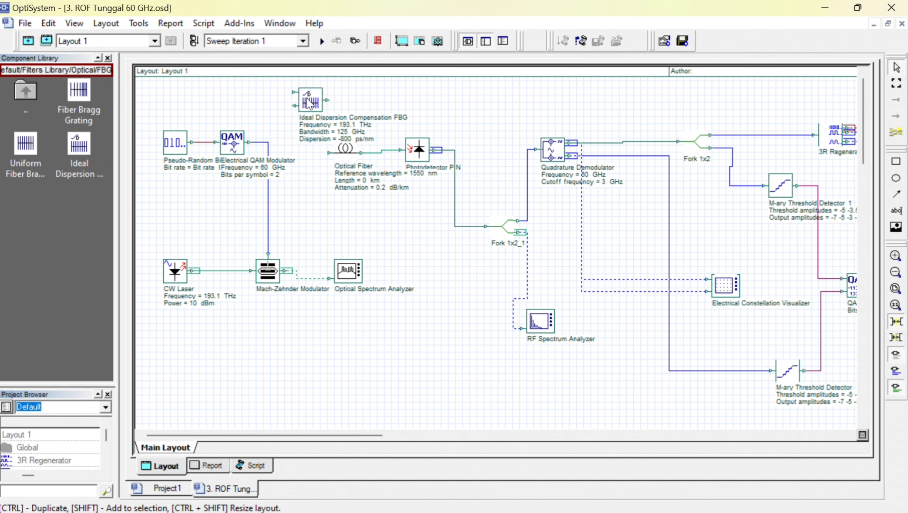
{"action": "left_click_drag", "start_coordinate": [309, 100], "coordinate": [308, 198]}
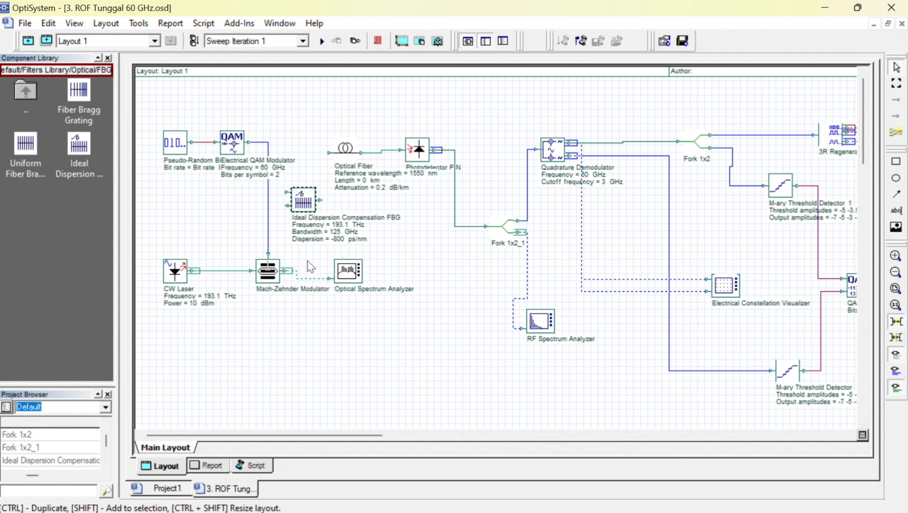
{"action": "left_click_drag", "start_coordinate": [287, 270], "coordinate": [329, 153]}
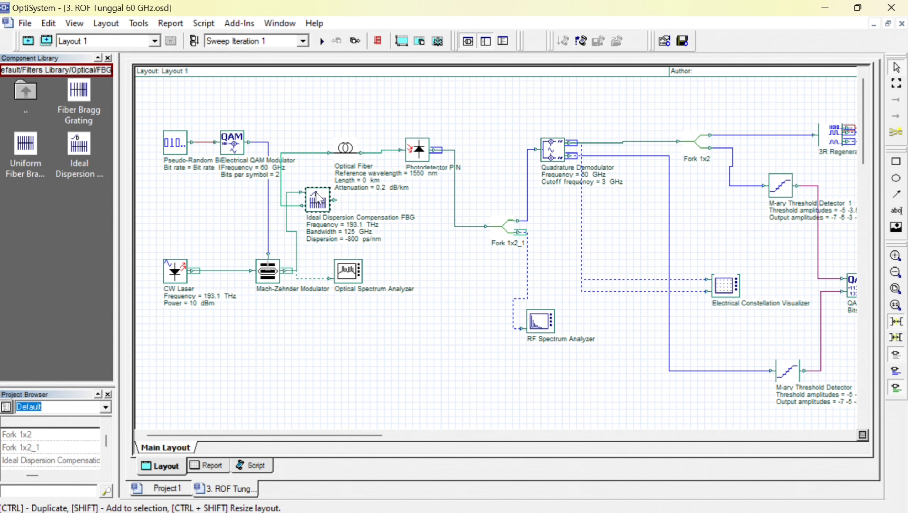
Change the Ideal Dispersion Compensation FBG's Dispersion parameter to Sweep mode and open its parameter sweep table
{"action": "double_click", "coordinate": [316, 192]}
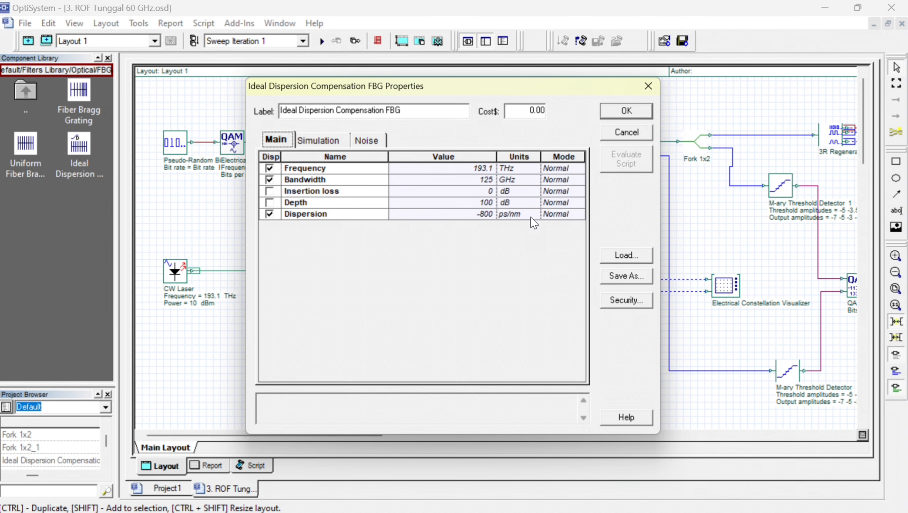
{"action": "left_click", "coordinate": [551, 214]}
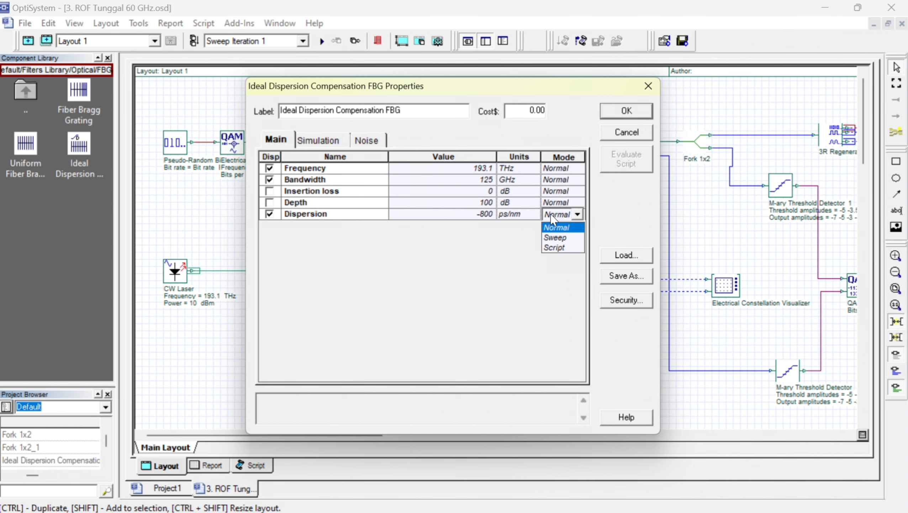
{"action": "left_click", "coordinate": [556, 237]}
{"action": "left_click", "coordinate": [491, 214]}
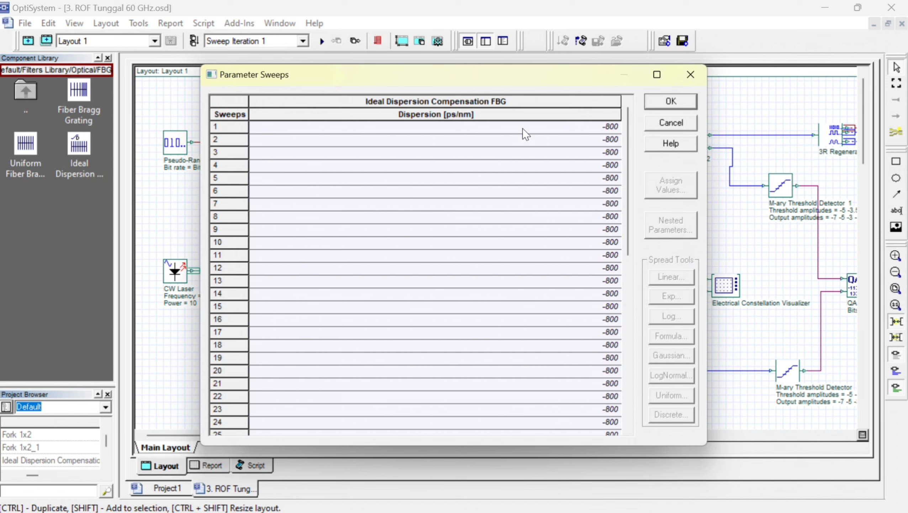
Fill the FBG's 51 dispersion sweep values with the copied series from 0 to -83.75 ps/nm in -1.675 steps, and accept the properties
{"action": "left_click_drag", "start_coordinate": [522, 128], "coordinate": [524, 427]}
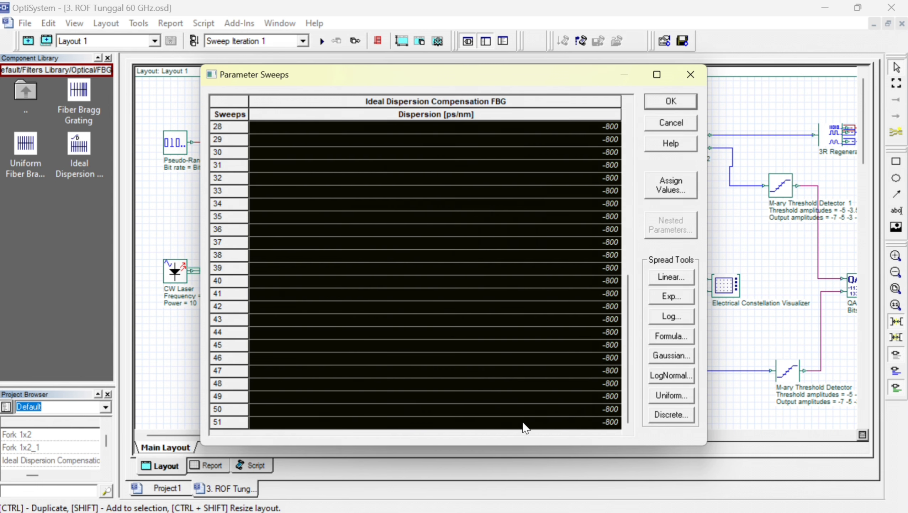
{"action": "left_click", "coordinate": [373, 22]}
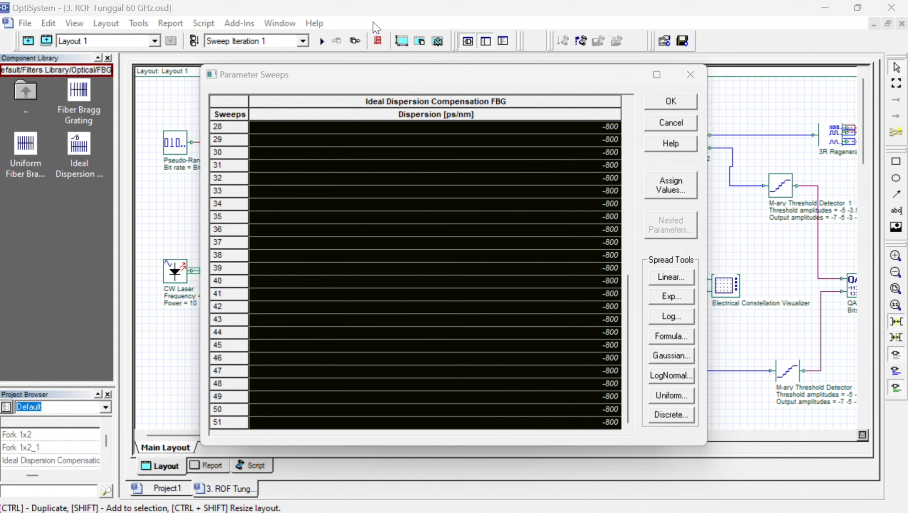
{"action": "key", "text": "super+v"}
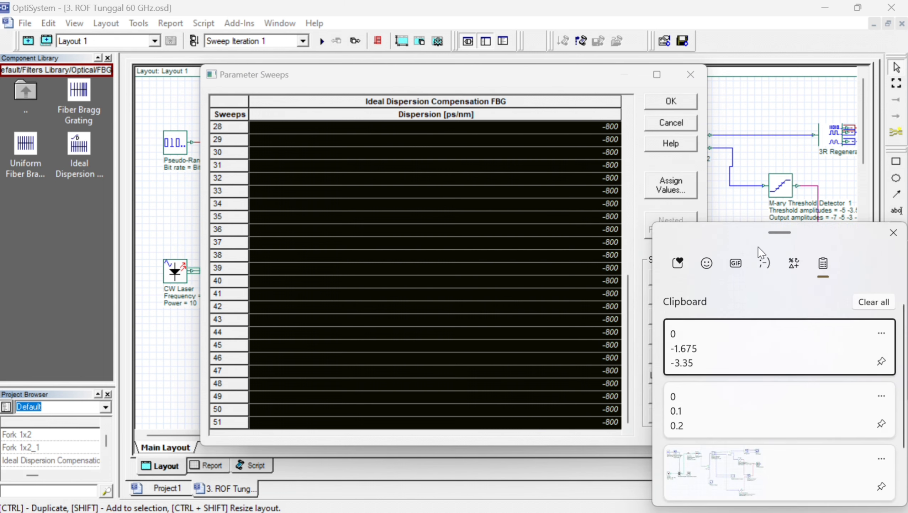
{"action": "left_click", "coordinate": [674, 348]}
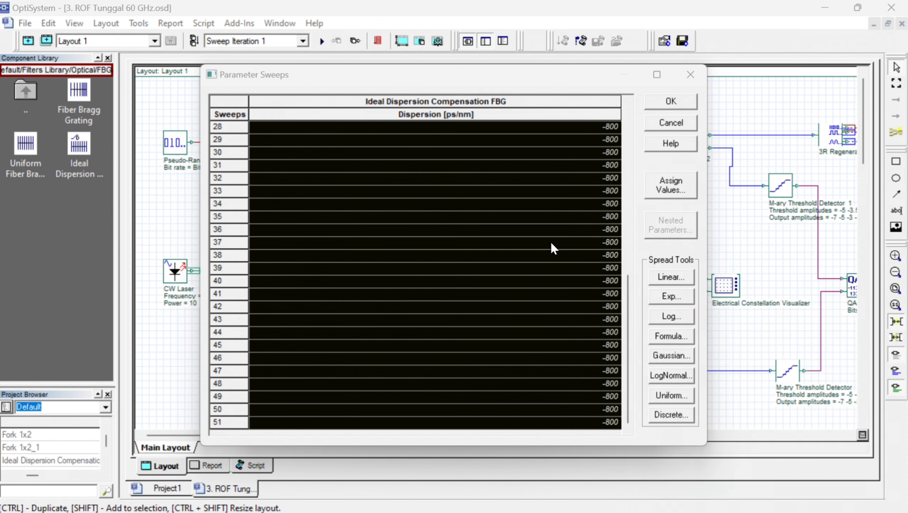
{"action": "key", "text": "super+v"}
{"action": "left_click", "coordinate": [752, 367]}
{"action": "scroll", "coordinate": [556, 288], "scroll_direction": "up", "scroll_amount": 9}
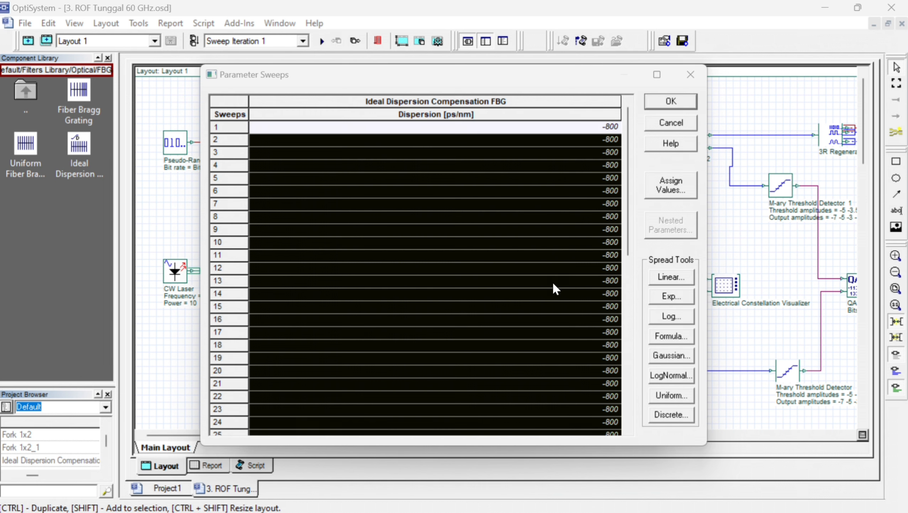
{"action": "key", "text": "ctrl+v"}
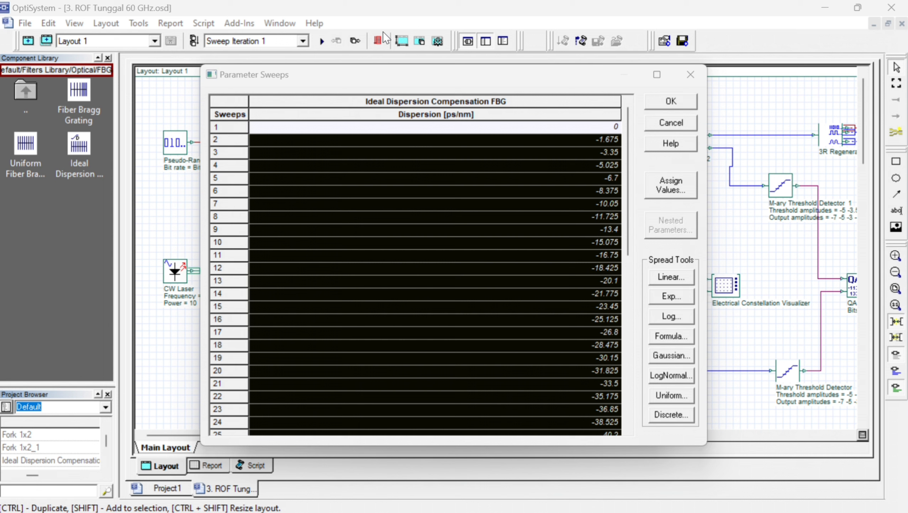
{"action": "scroll", "coordinate": [504, 240], "scroll_direction": "down", "scroll_amount": 9}
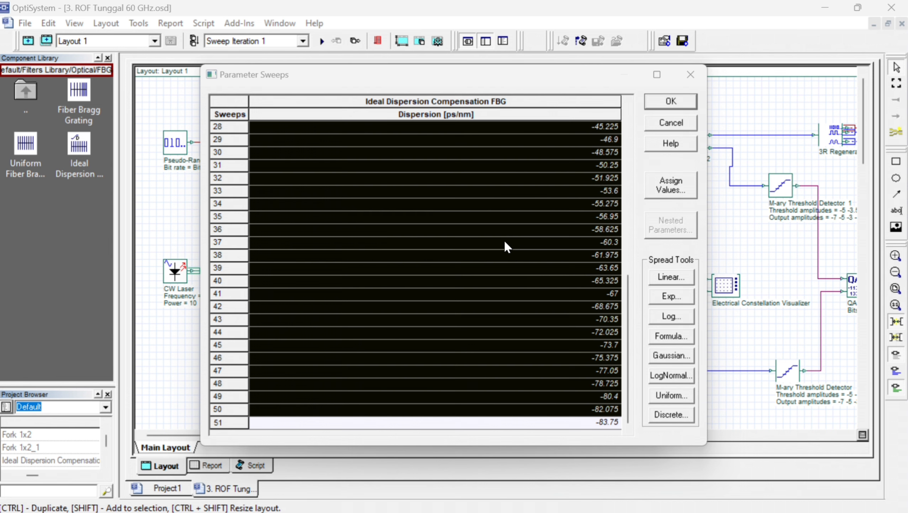
{"action": "left_click", "coordinate": [675, 104]}
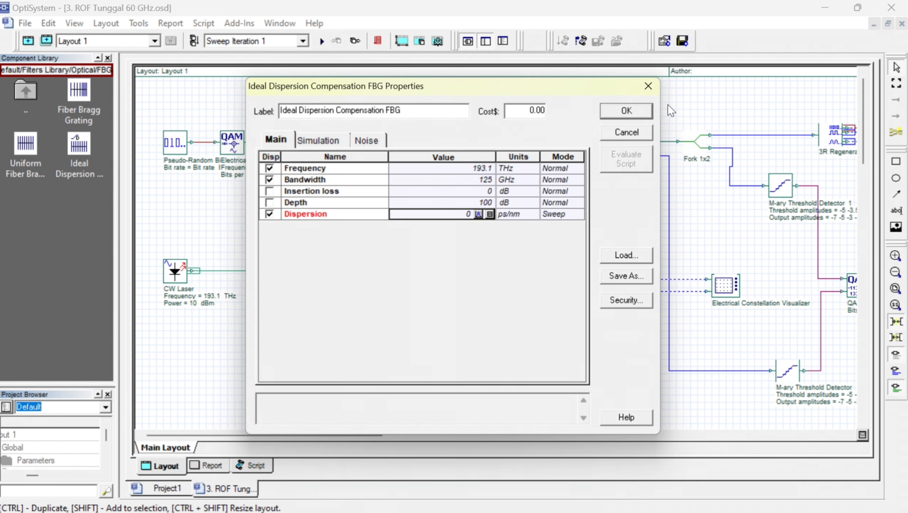
{"action": "left_click", "coordinate": [628, 112]}
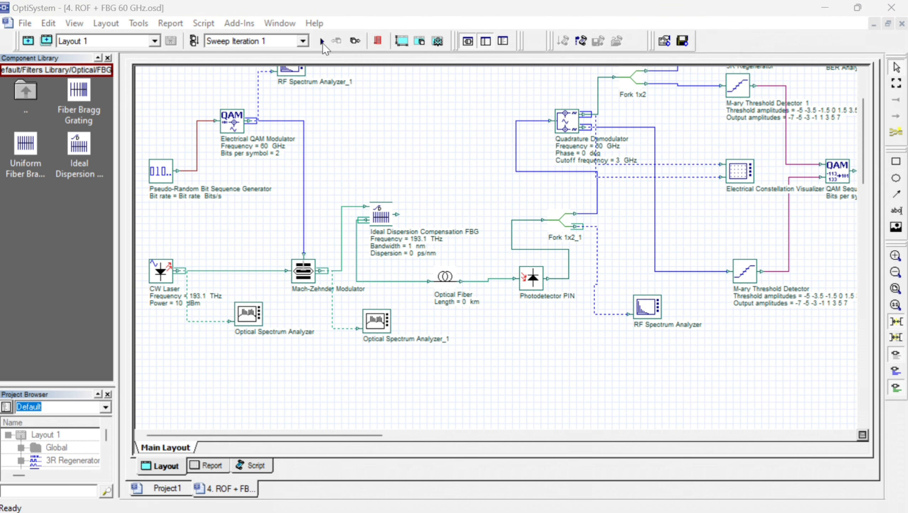
Calculate the whole project 4. ROF + FBG 60 GHz.osd and close the calculation window
{"action": "left_click", "coordinate": [322, 41]}
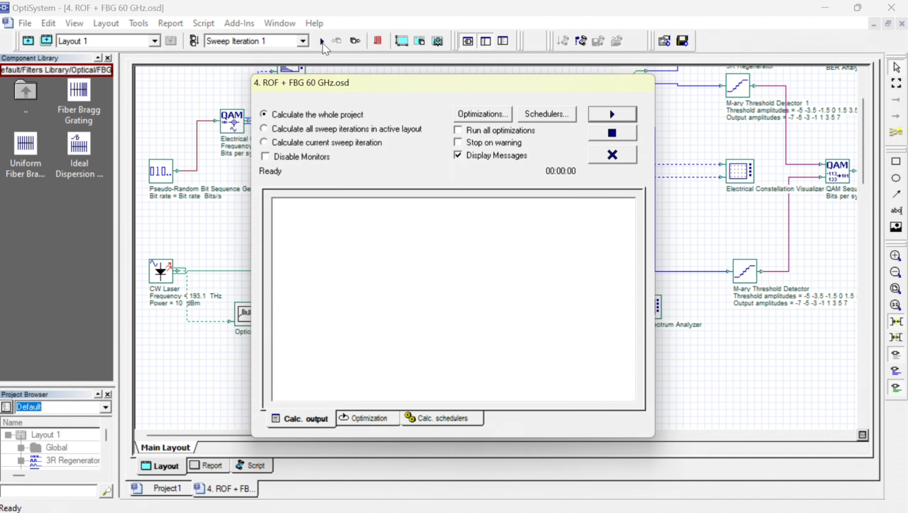
{"action": "left_click", "coordinate": [626, 114]}
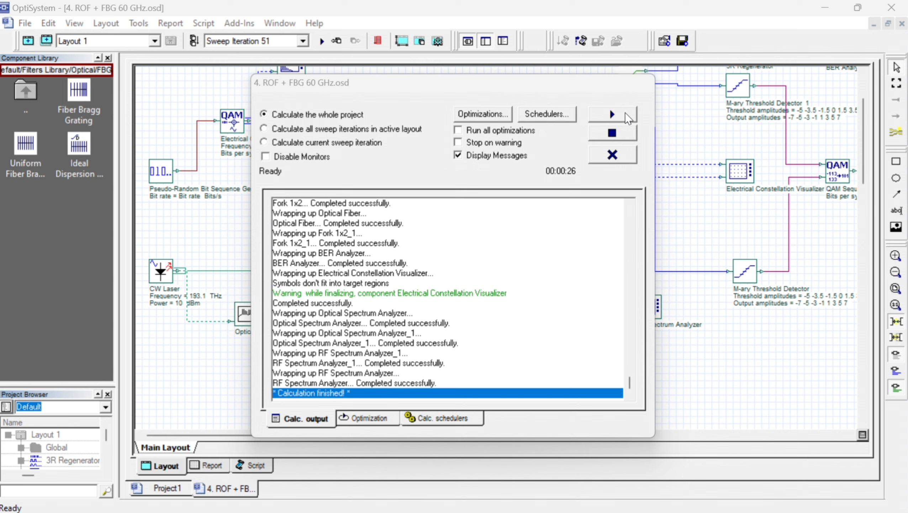
{"action": "left_click", "coordinate": [628, 153]}
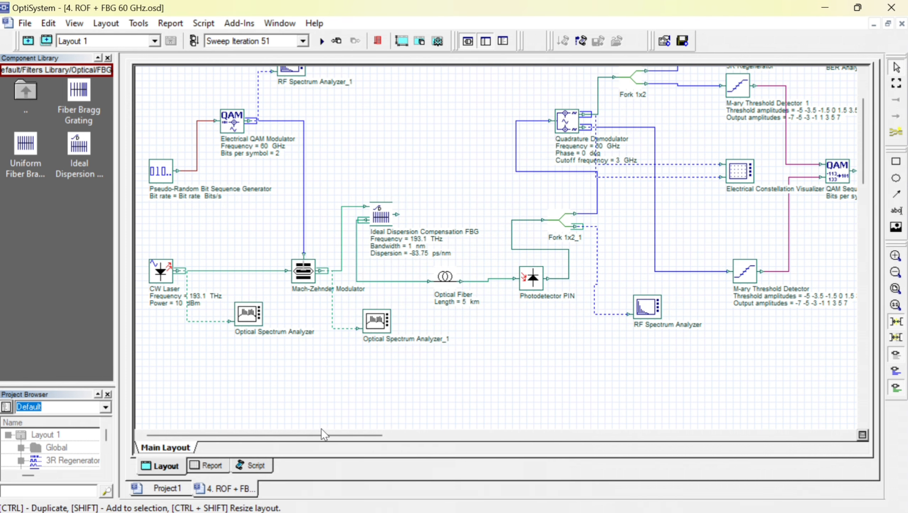
Open the RF Spectrum Analyzer after the photodetector, show its info window, and place a marker level with the 60 GHz peak at about -31 dBm
{"action": "left_click_drag", "start_coordinate": [321, 431], "coordinate": [375, 437]}
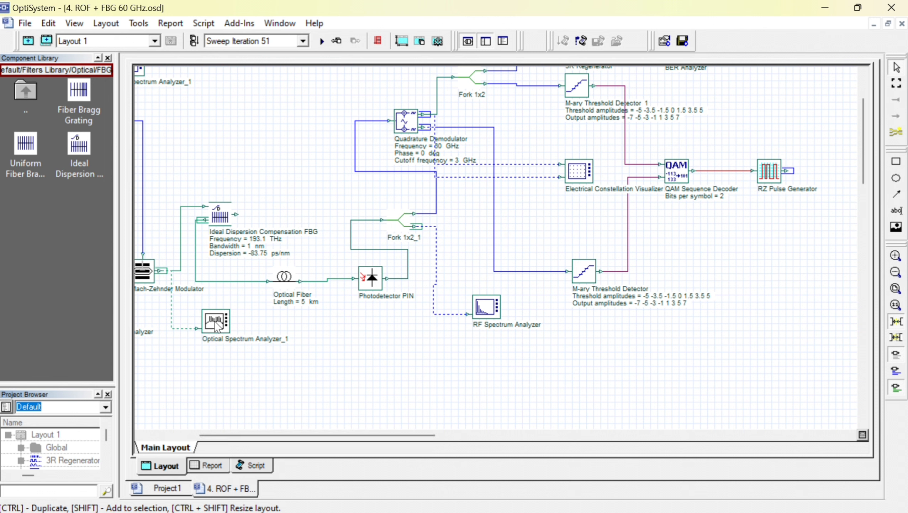
{"action": "double_click", "coordinate": [489, 305]}
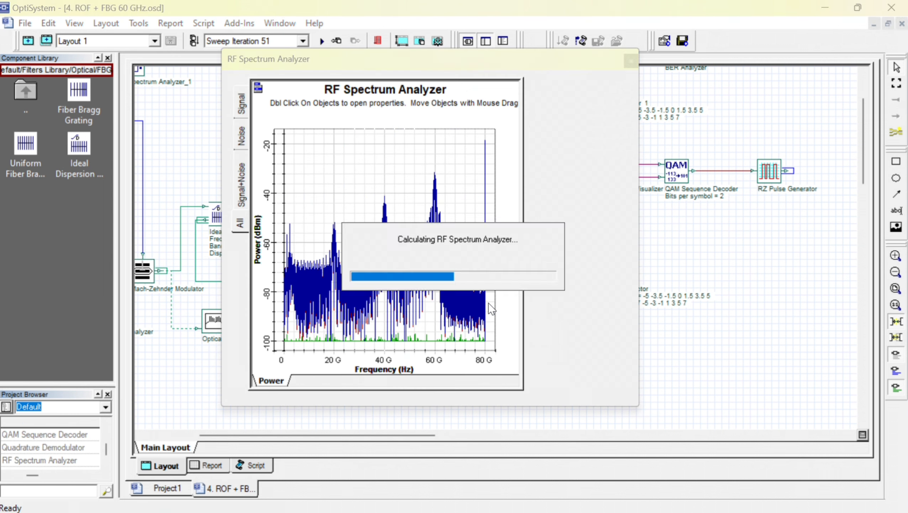
{"action": "left_click_drag", "start_coordinate": [639, 283], "coordinate": [767, 308]}
{"action": "right_click", "coordinate": [568, 207]}
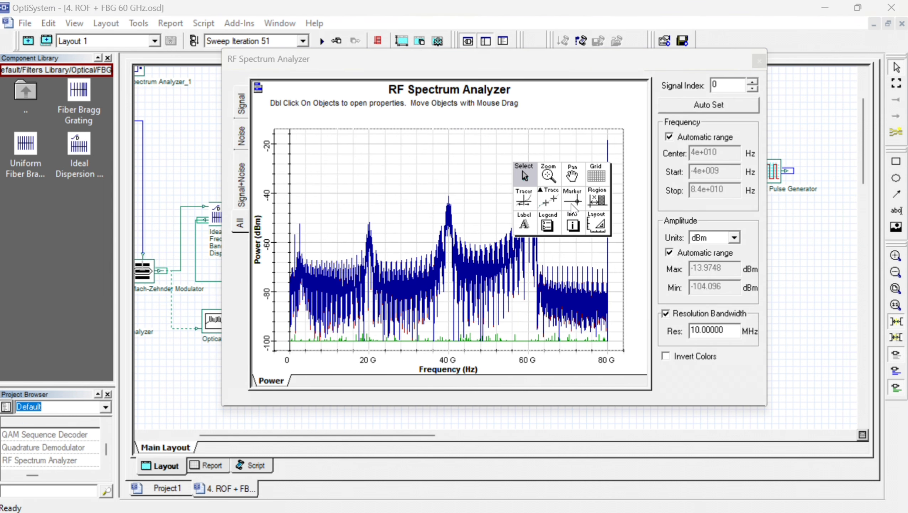
{"action": "left_click", "coordinate": [573, 225]}
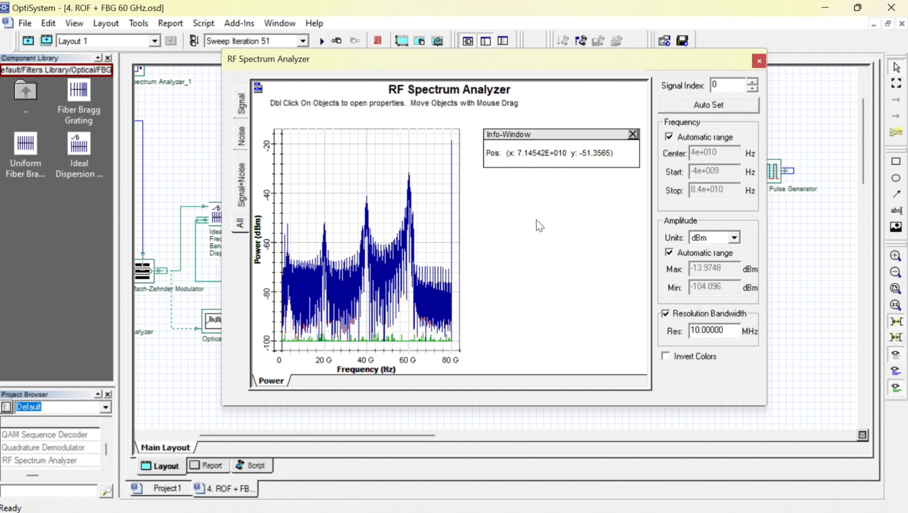
{"action": "right_click", "coordinate": [538, 221]}
{"action": "left_click", "coordinate": [549, 220]}
{"action": "left_click", "coordinate": [419, 166]}
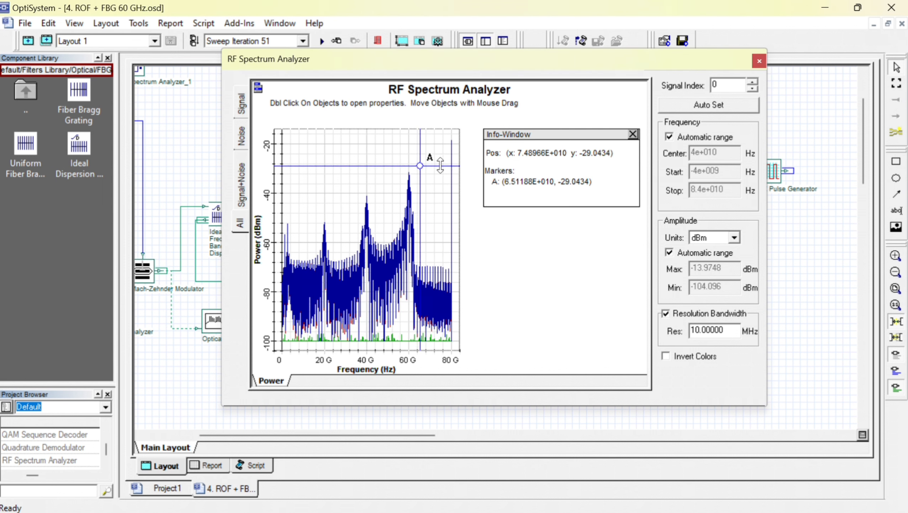
{"action": "left_click_drag", "start_coordinate": [442, 171], "coordinate": [441, 171]}
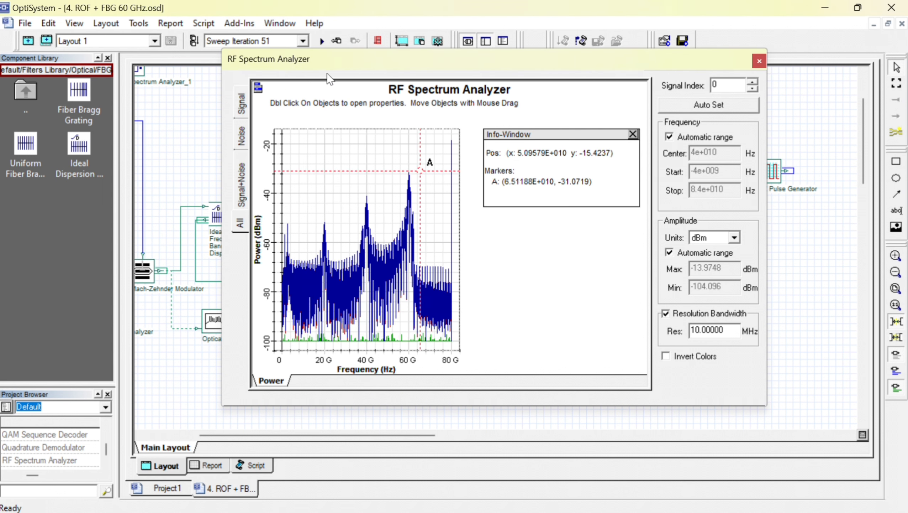
Examine the RF spectrum against the marker while stepping from Sweep Iteration 51 back to Sweep Iteration 30
{"action": "left_click", "coordinate": [336, 44]}
{"action": "left_click", "coordinate": [336, 44]}
{"action": "left_click", "coordinate": [335, 44]}
{"action": "left_click", "coordinate": [336, 45]}
{"action": "left_click", "coordinate": [335, 44]}
{"action": "left_click", "coordinate": [336, 44]}
{"action": "left_click", "coordinate": [336, 41]}
{"action": "left_click", "coordinate": [336, 41]}
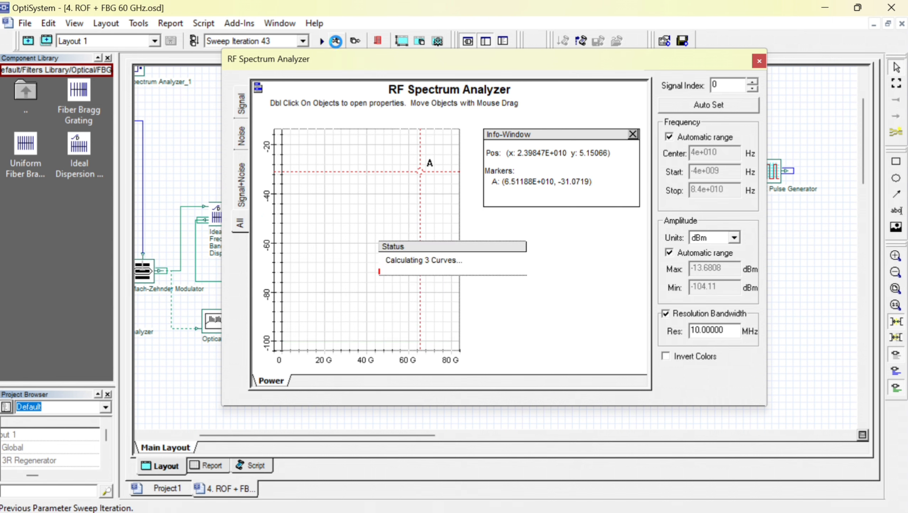
{"action": "left_click", "coordinate": [336, 41]}
{"action": "left_click", "coordinate": [336, 41]}
{"action": "left_click", "coordinate": [336, 41]}
{"action": "left_click", "coordinate": [336, 41]}
{"action": "left_click", "coordinate": [336, 41]}
{"action": "left_click", "coordinate": [336, 41]}
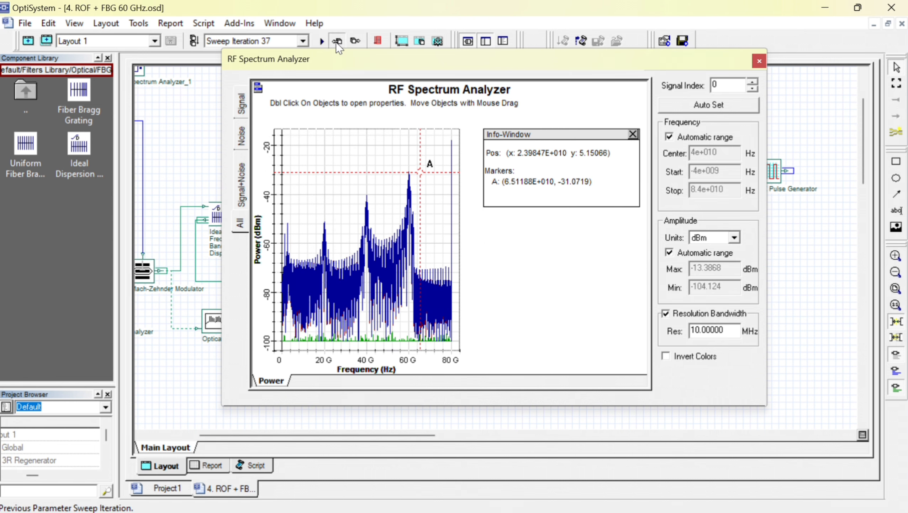
{"action": "left_click", "coordinate": [336, 41]}
{"action": "left_click", "coordinate": [337, 41]}
{"action": "left_click", "coordinate": [336, 40]}
{"action": "left_click", "coordinate": [336, 41]}
{"action": "left_click", "coordinate": [336, 41]}
{"action": "left_click", "coordinate": [336, 41]}
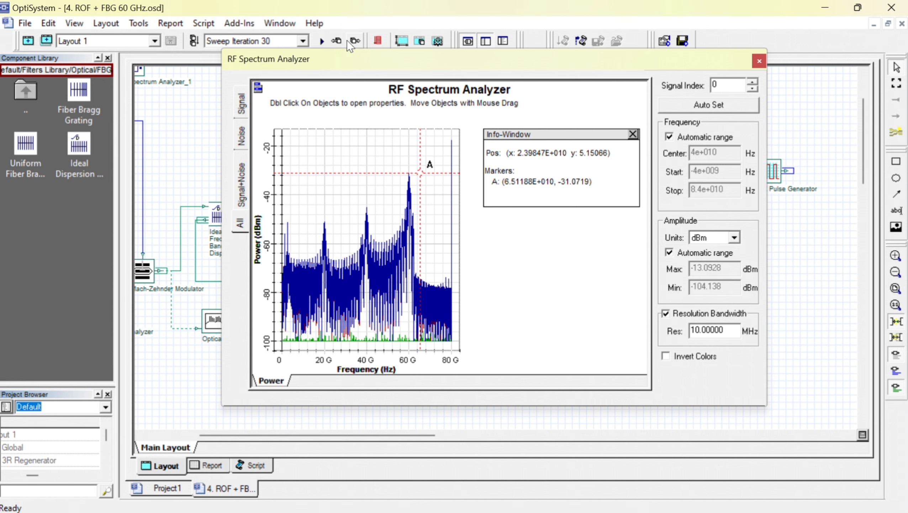
{"action": "left_click", "coordinate": [337, 41]}
Switch the results to Sweep Iteration 1 and close the RF Spectrum Analyzer
{"action": "left_click", "coordinate": [303, 41]}
{"action": "scroll", "coordinate": [276, 75], "scroll_direction": "up", "scroll_amount": 9}
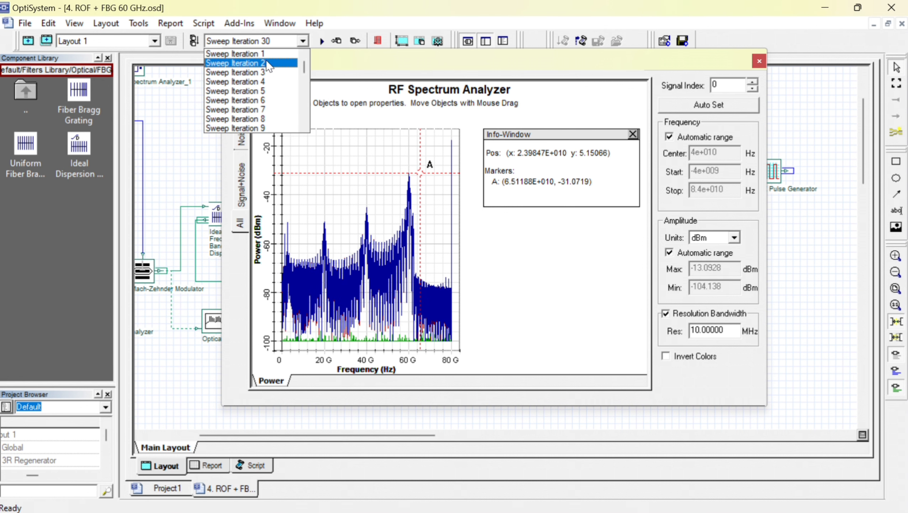
{"action": "left_click", "coordinate": [237, 52]}
{"action": "left_click", "coordinate": [758, 63]}
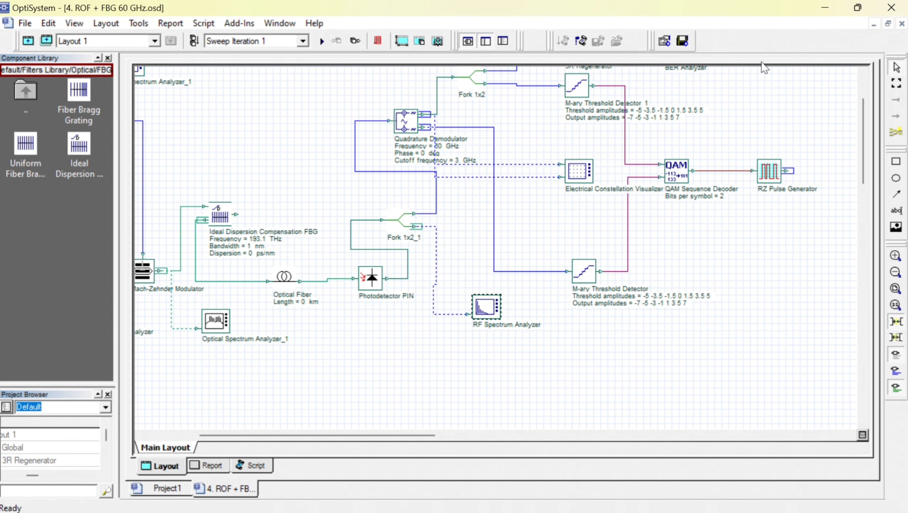
Examine the BER Analyzer's Q factor with its eye diagram and the Electrical Constellation Visualizer for Sweep Iteration 1, closing each
{"action": "scroll", "coordinate": [609, 311], "scroll_direction": "up", "scroll_amount": 3}
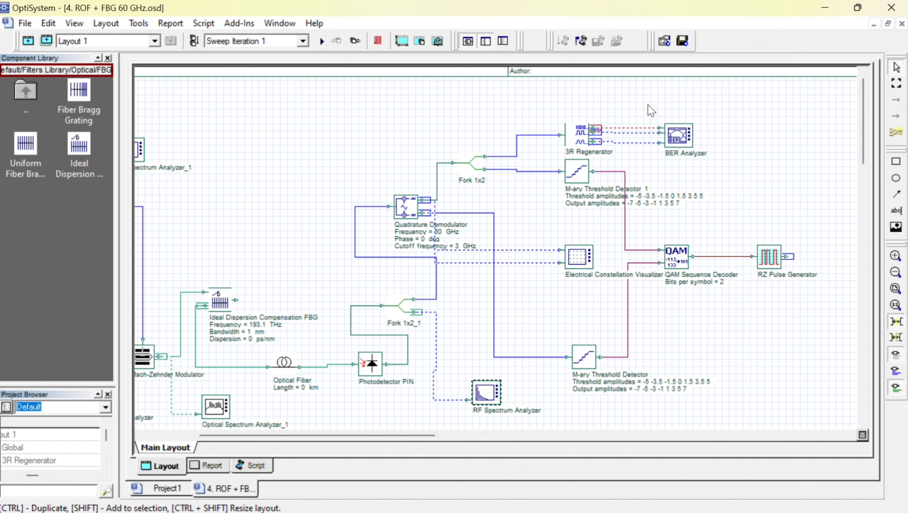
{"action": "double_click", "coordinate": [674, 131]}
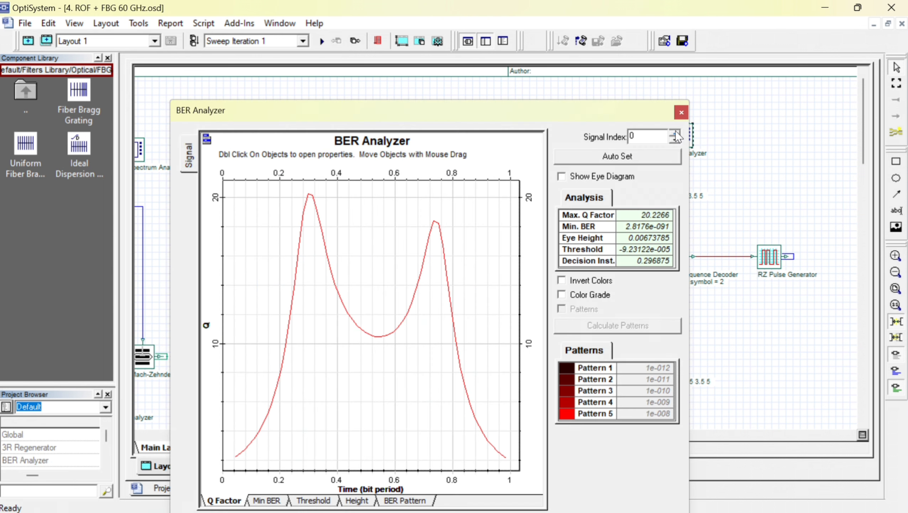
{"action": "left_click", "coordinate": [562, 177]}
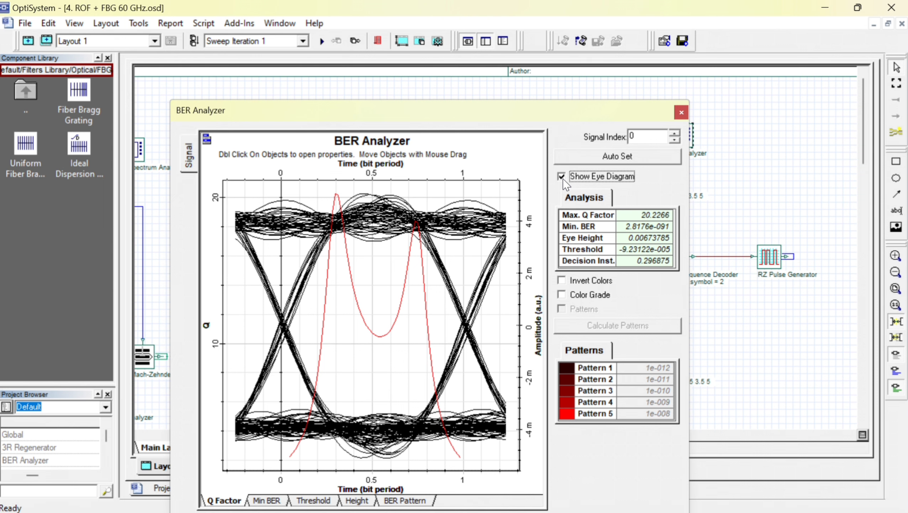
{"action": "left_click", "coordinate": [686, 115]}
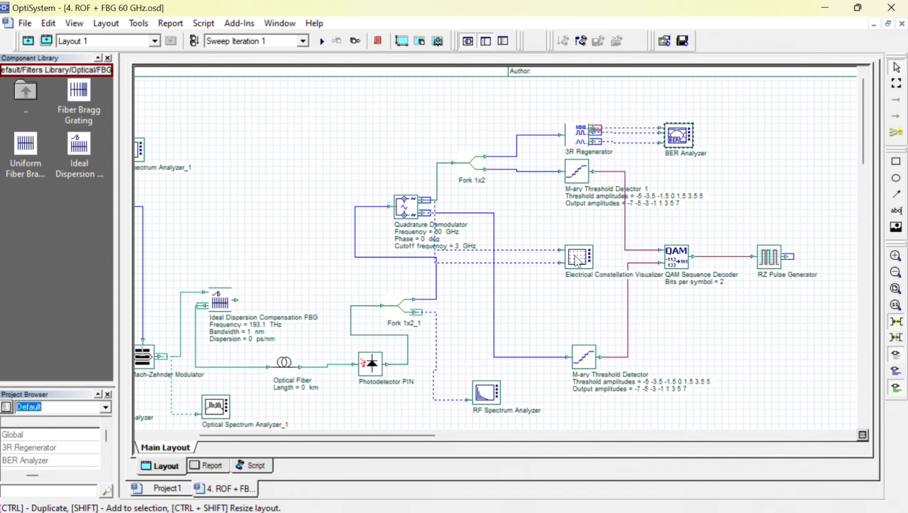
{"action": "double_click", "coordinate": [578, 260]}
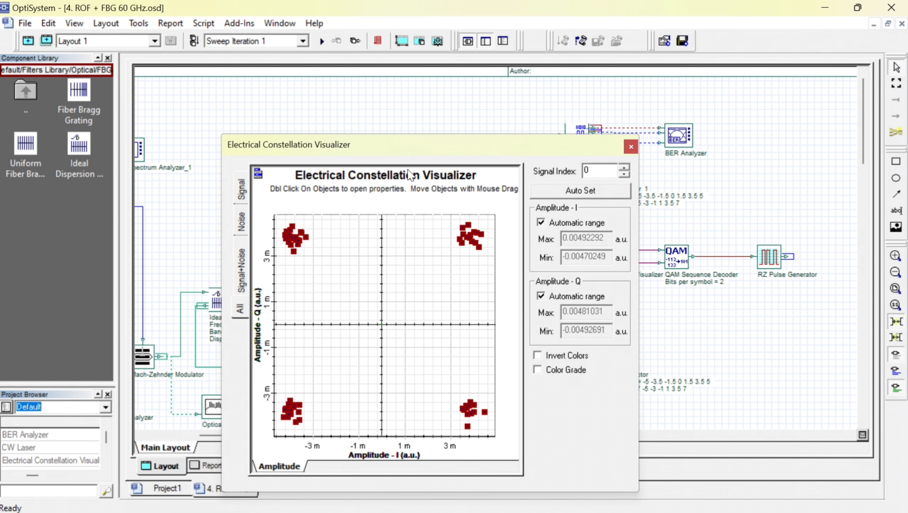
{"action": "left_click", "coordinate": [631, 147]}
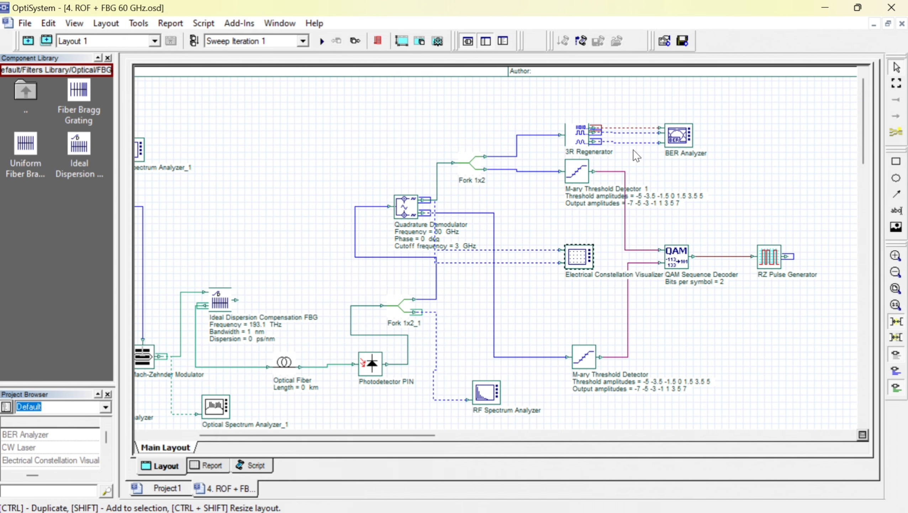